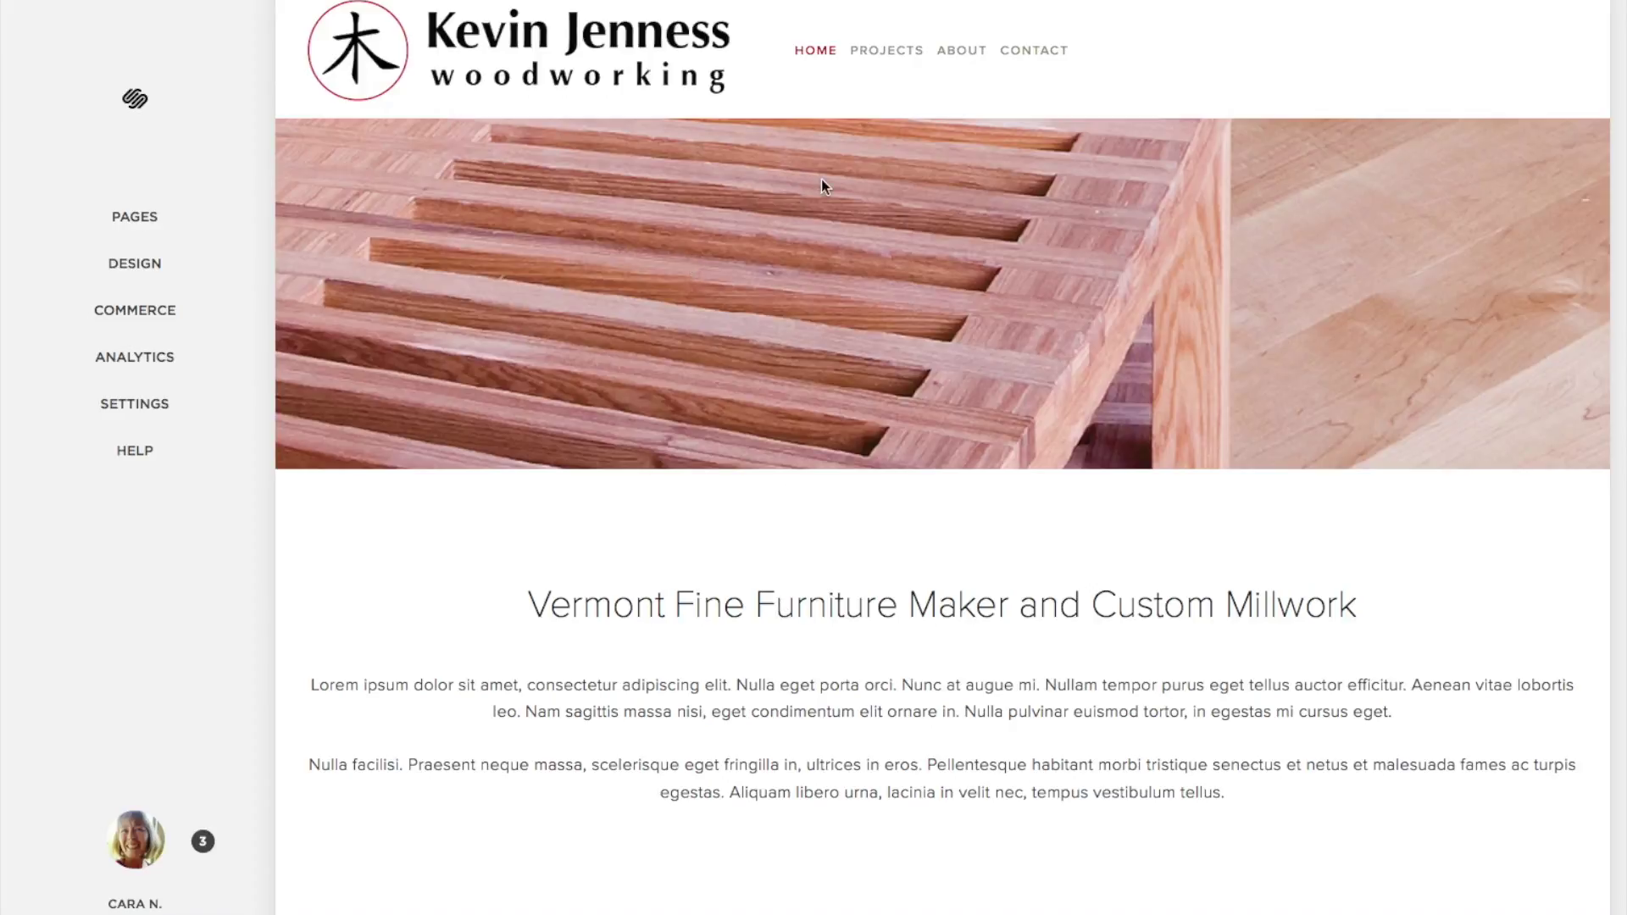
Preview the Furniture page under Projects, return to the site's home page, and look through the site settings.
{"action": "mouse_move", "coordinate": [883, 52]}
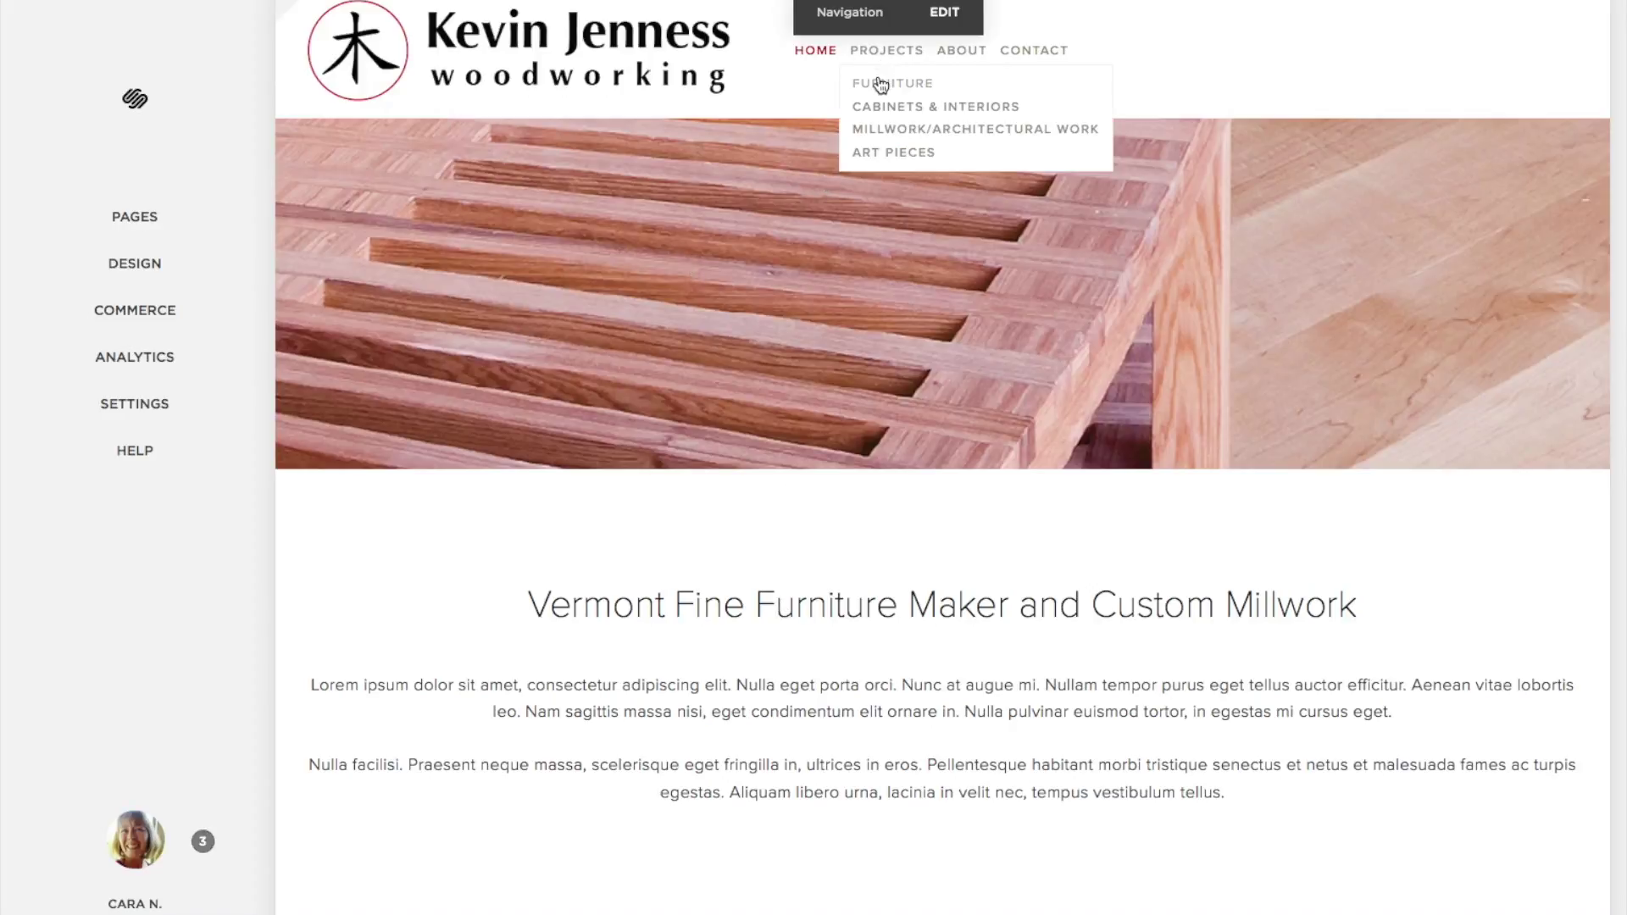
{"action": "left_click", "coordinate": [881, 85]}
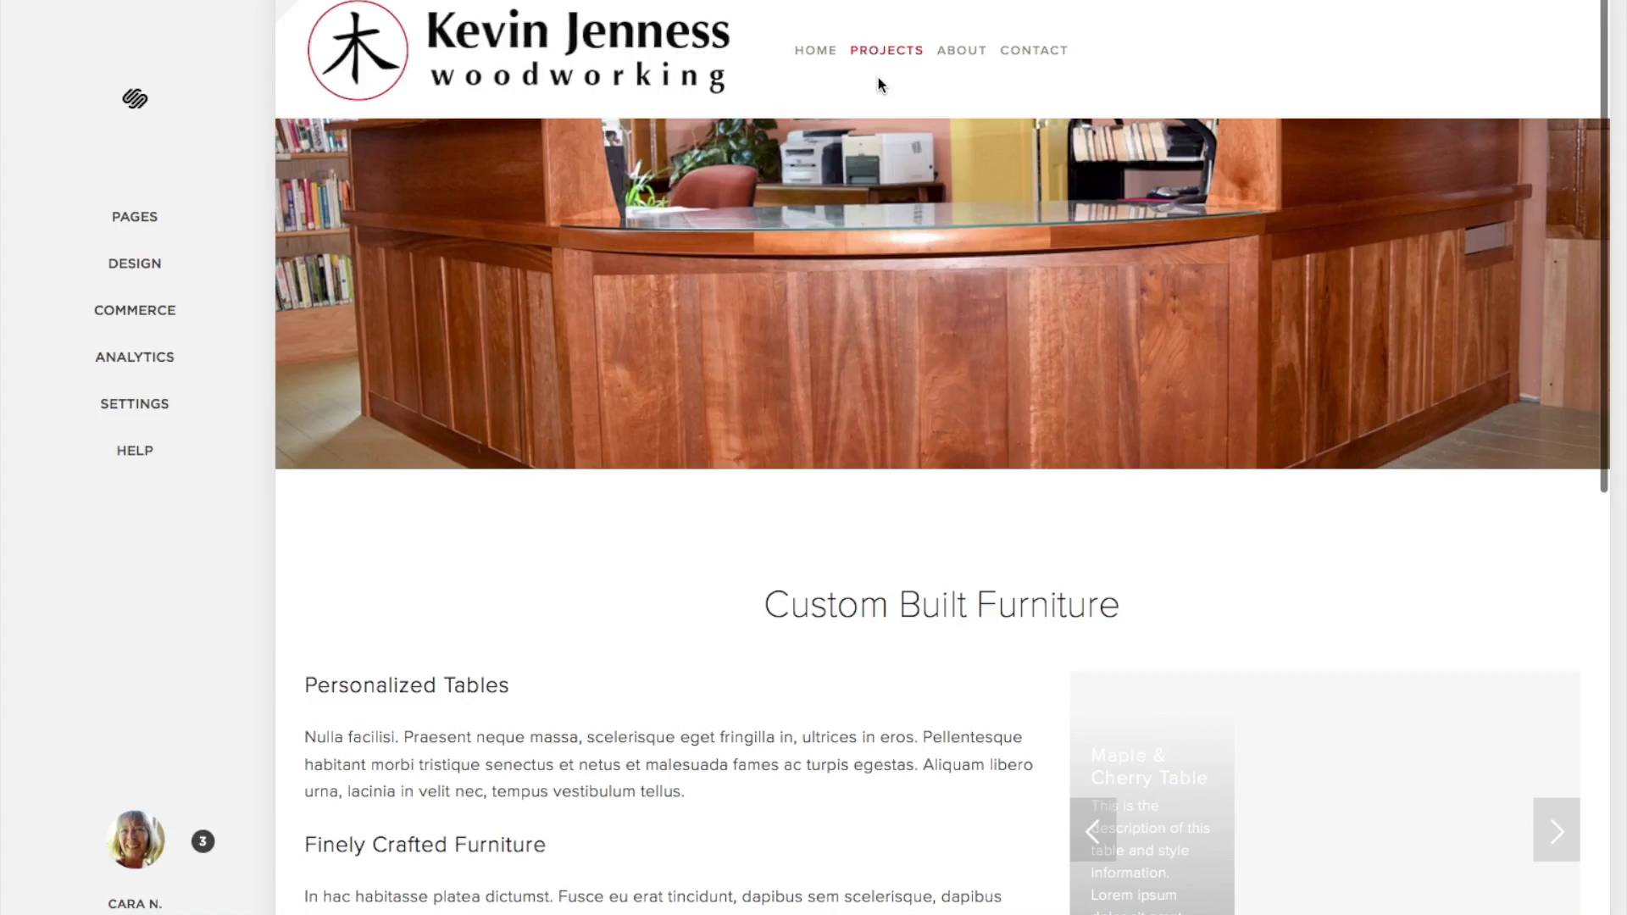
{"action": "left_click", "coordinate": [815, 49]}
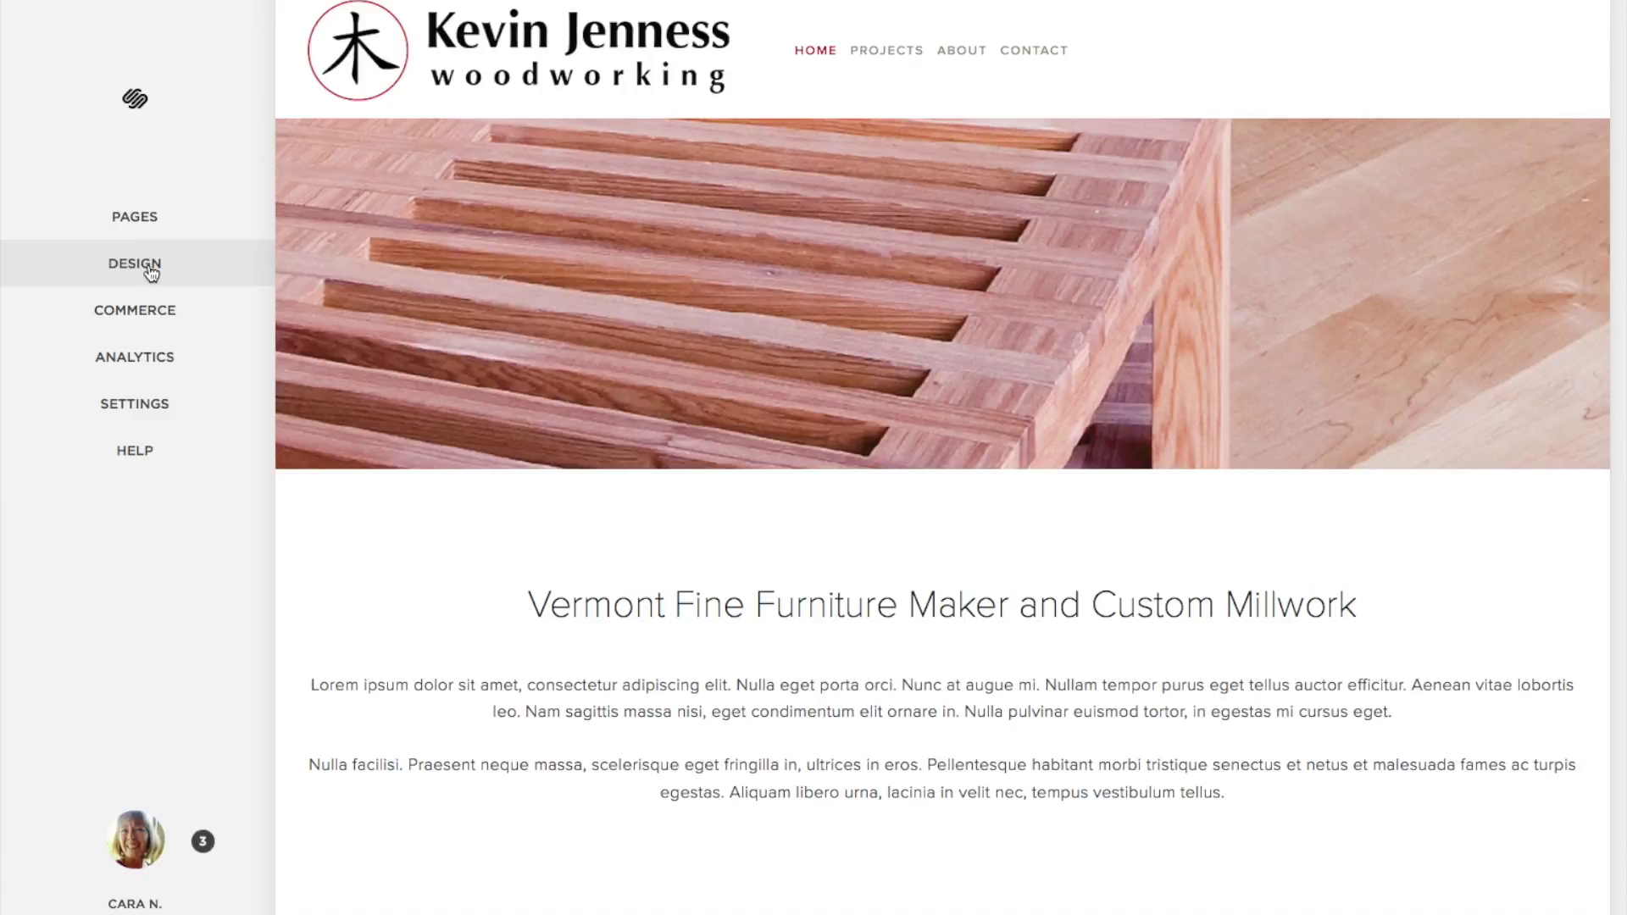
{"action": "left_click", "coordinate": [132, 407]}
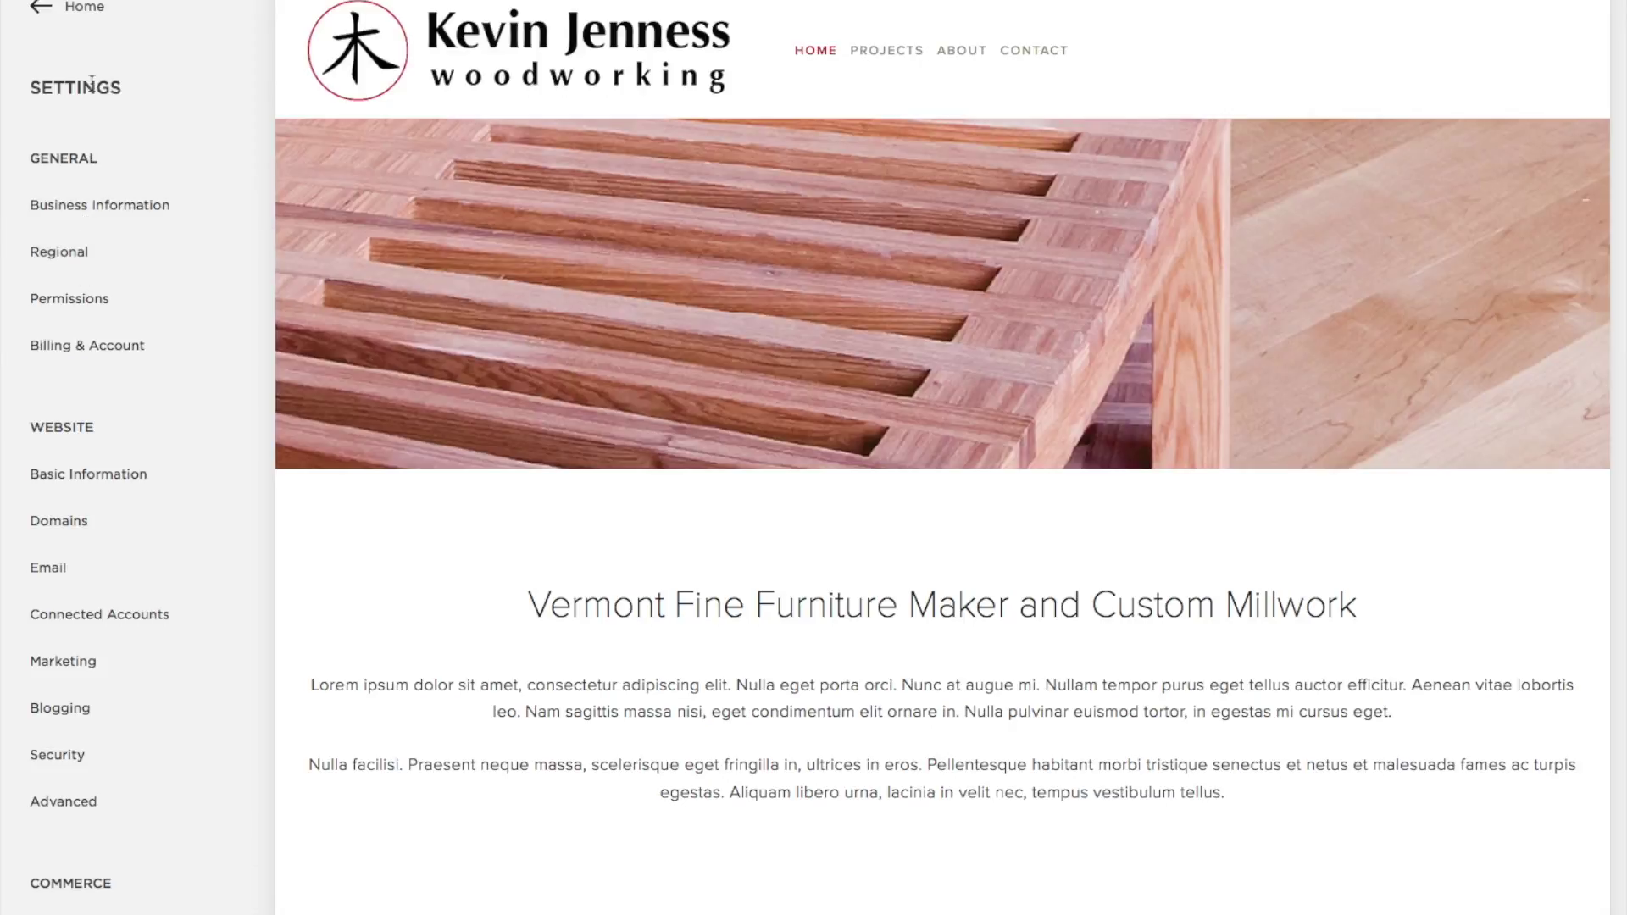
{"action": "left_click", "coordinate": [85, 8]}
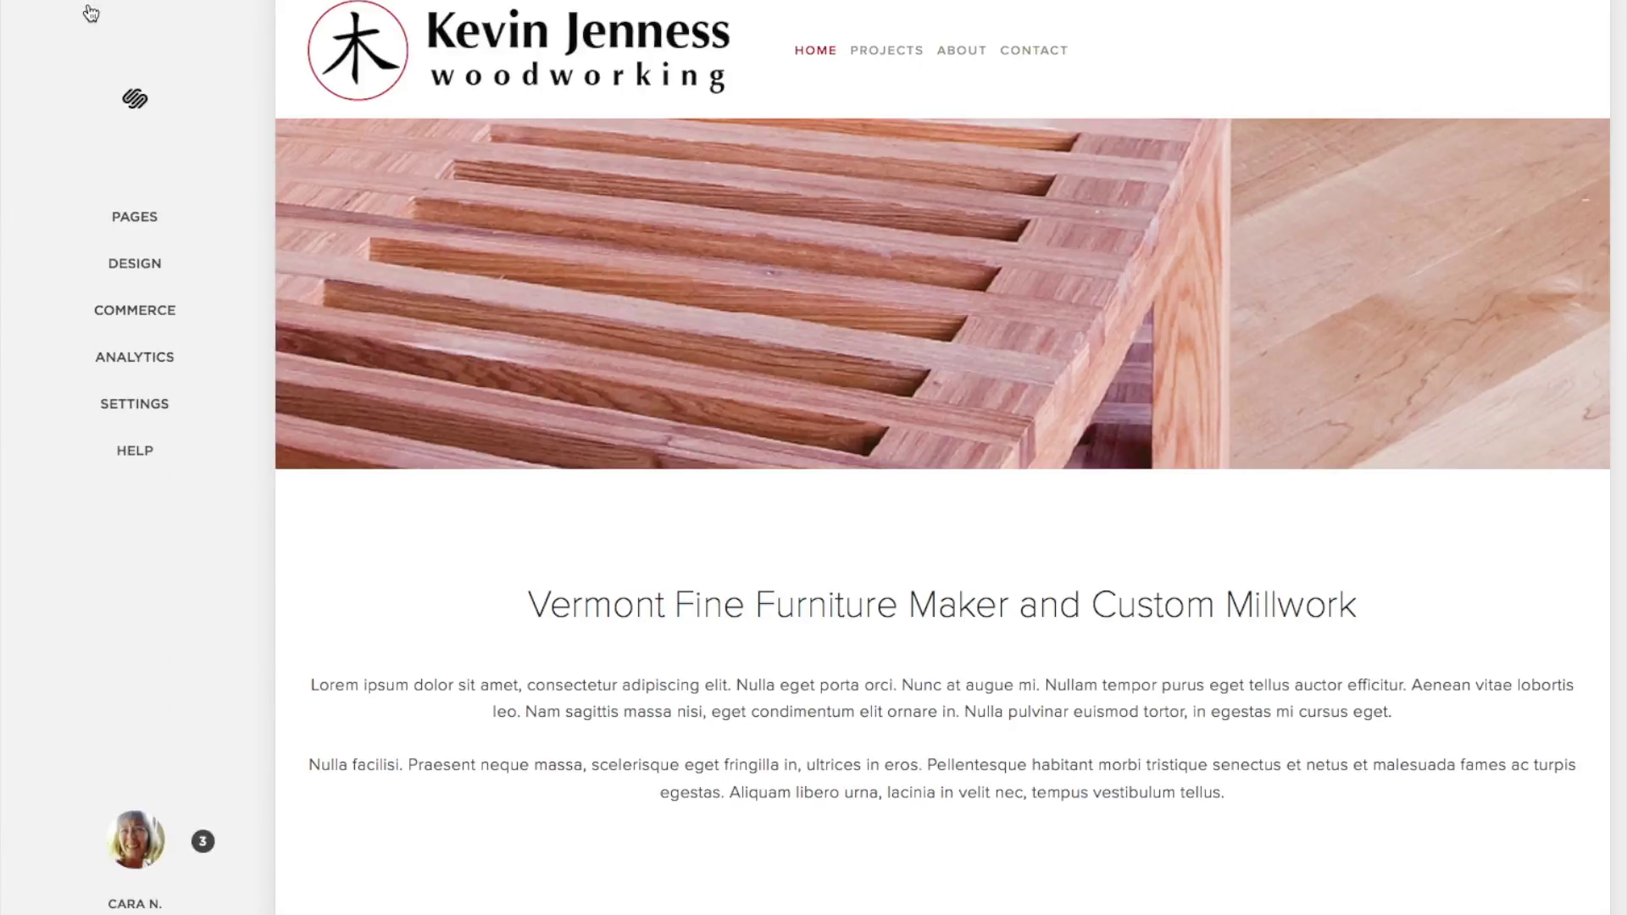
Open the Furniture page under Projects in the site's page list and go to its body content.
{"action": "left_click", "coordinate": [134, 222]}
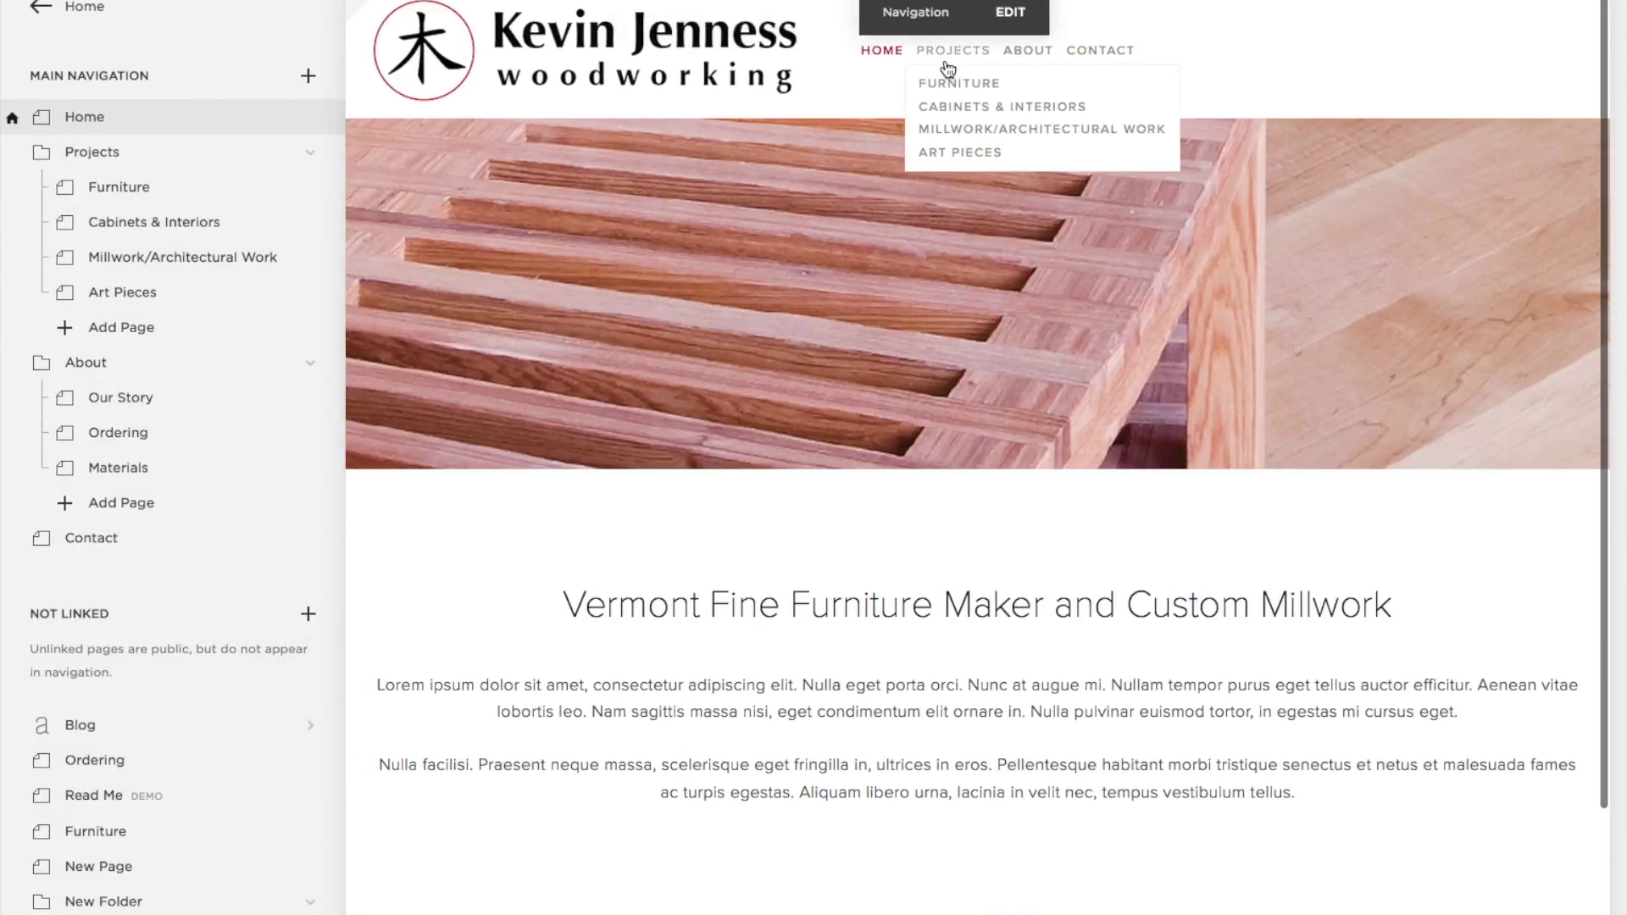
{"action": "left_click", "coordinate": [125, 194]}
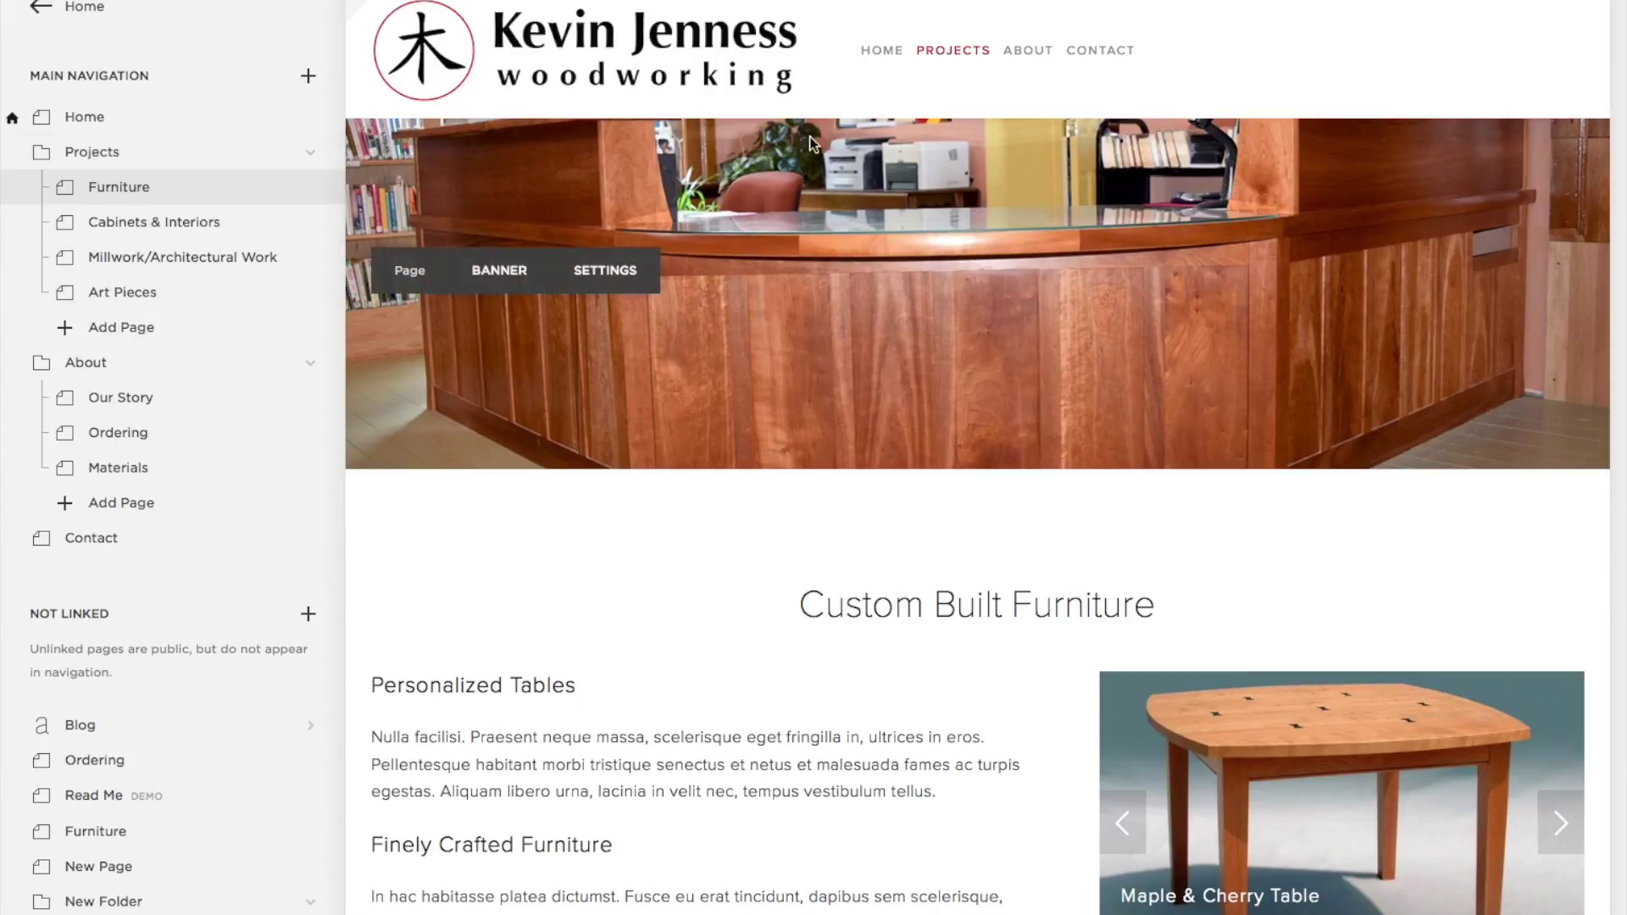
{"action": "mouse_move", "coordinate": [955, 59]}
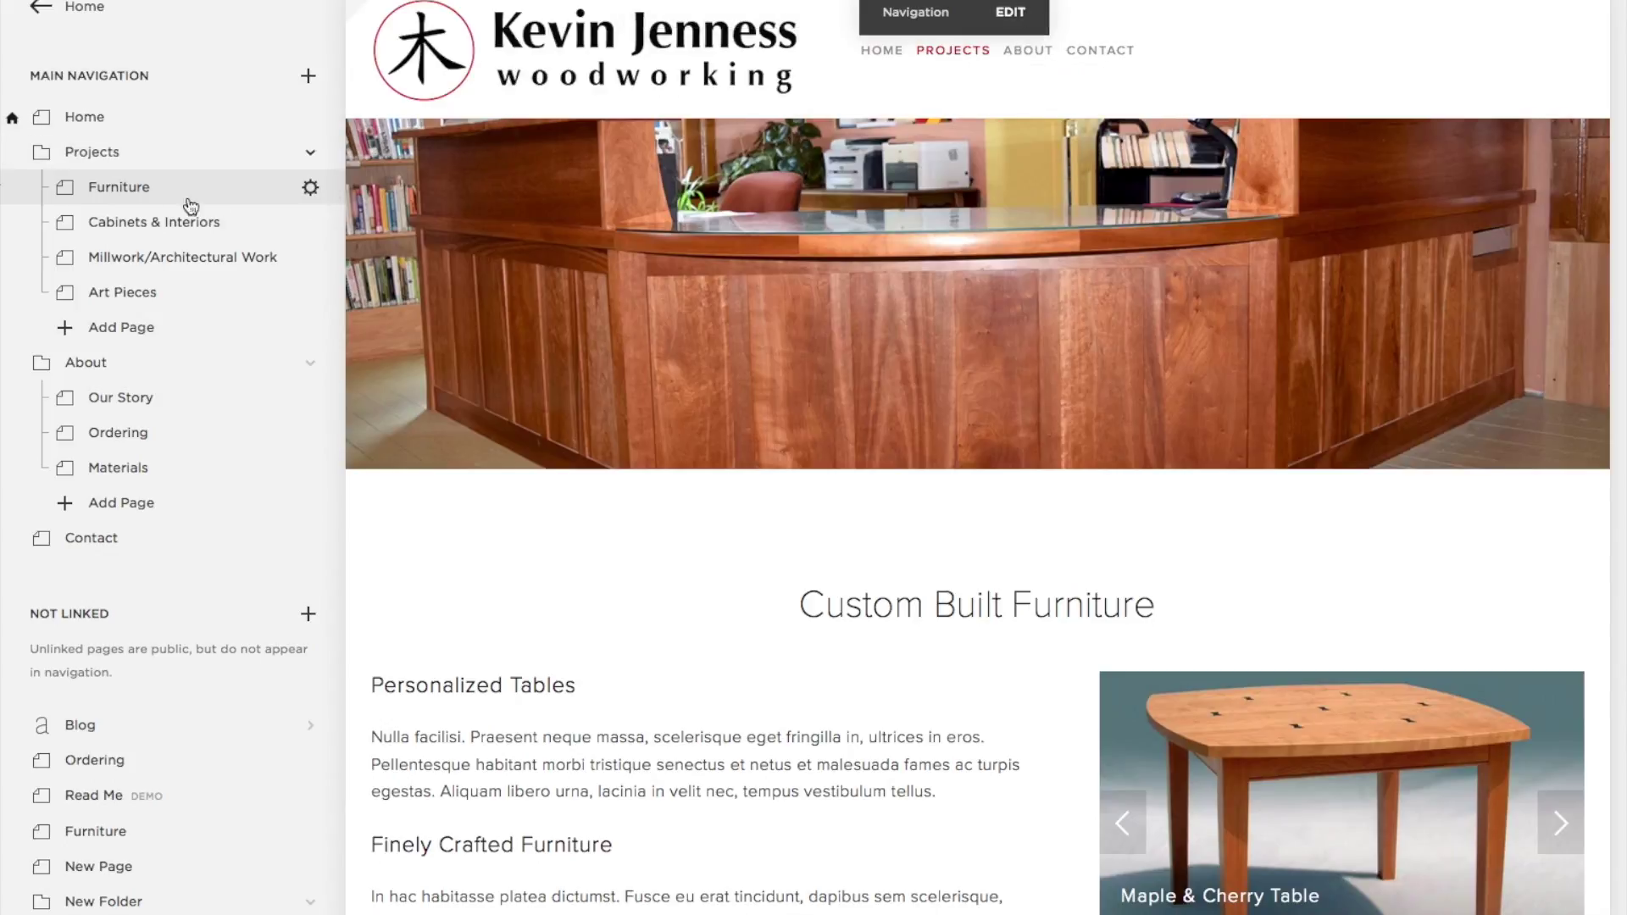
{"action": "scroll", "coordinate": [646, 516], "scroll_direction": "down", "scroll_amount": 2}
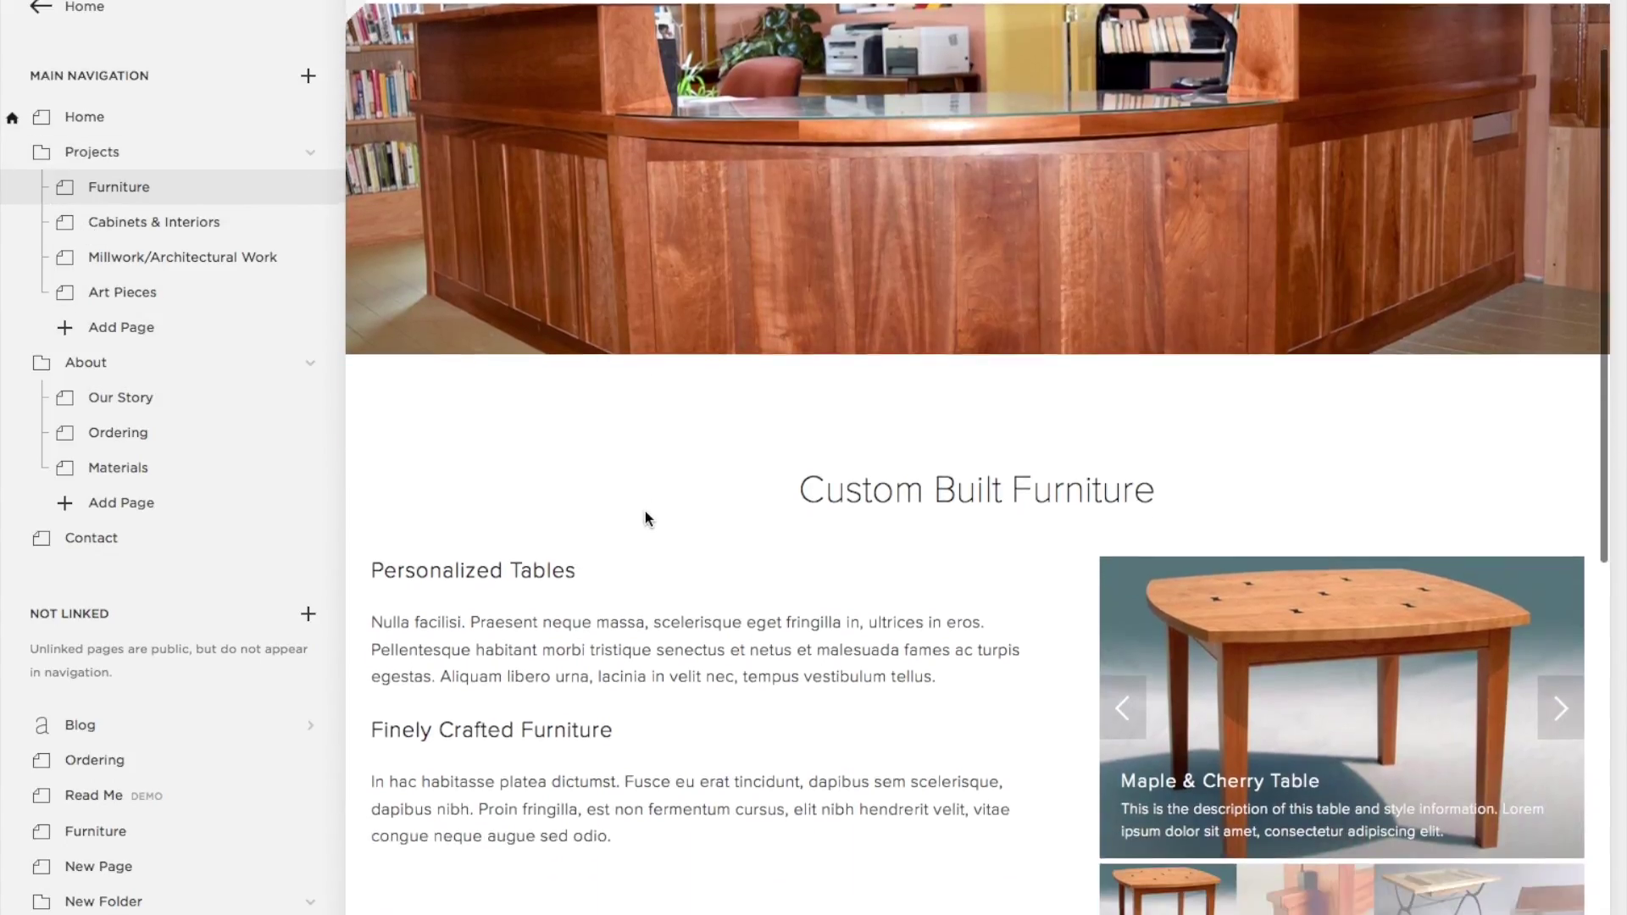
{"action": "scroll", "coordinate": [644, 517], "scroll_direction": "down", "scroll_amount": 2}
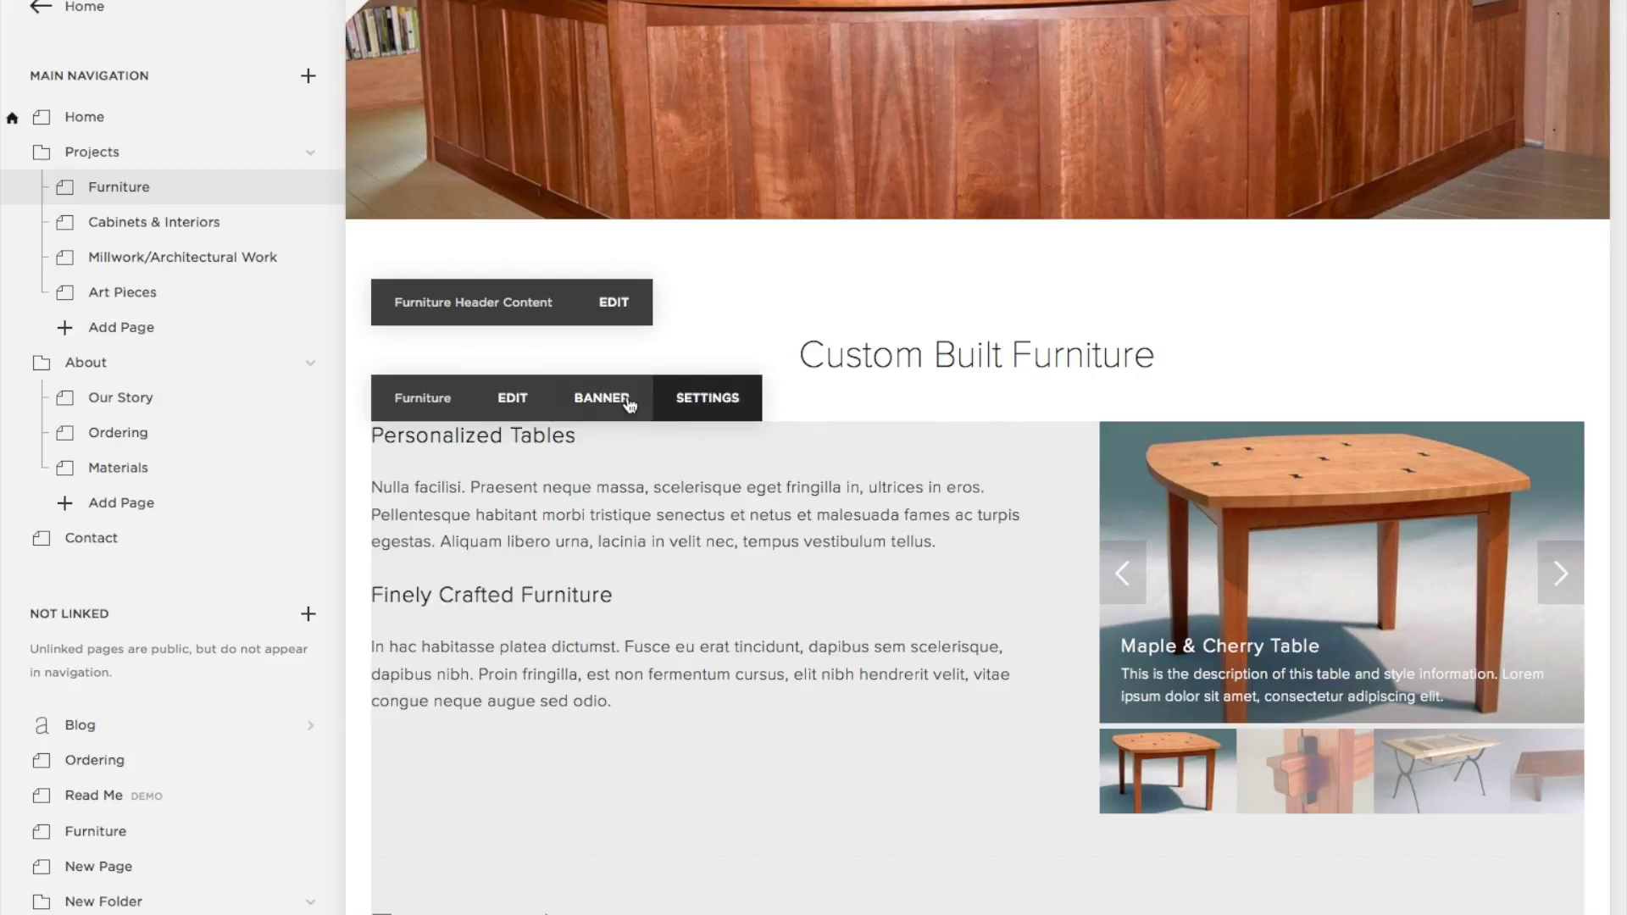
Review the Furniture body content in edit mode, down to the testimonials, and cancel editing.
{"action": "left_click", "coordinate": [512, 399]}
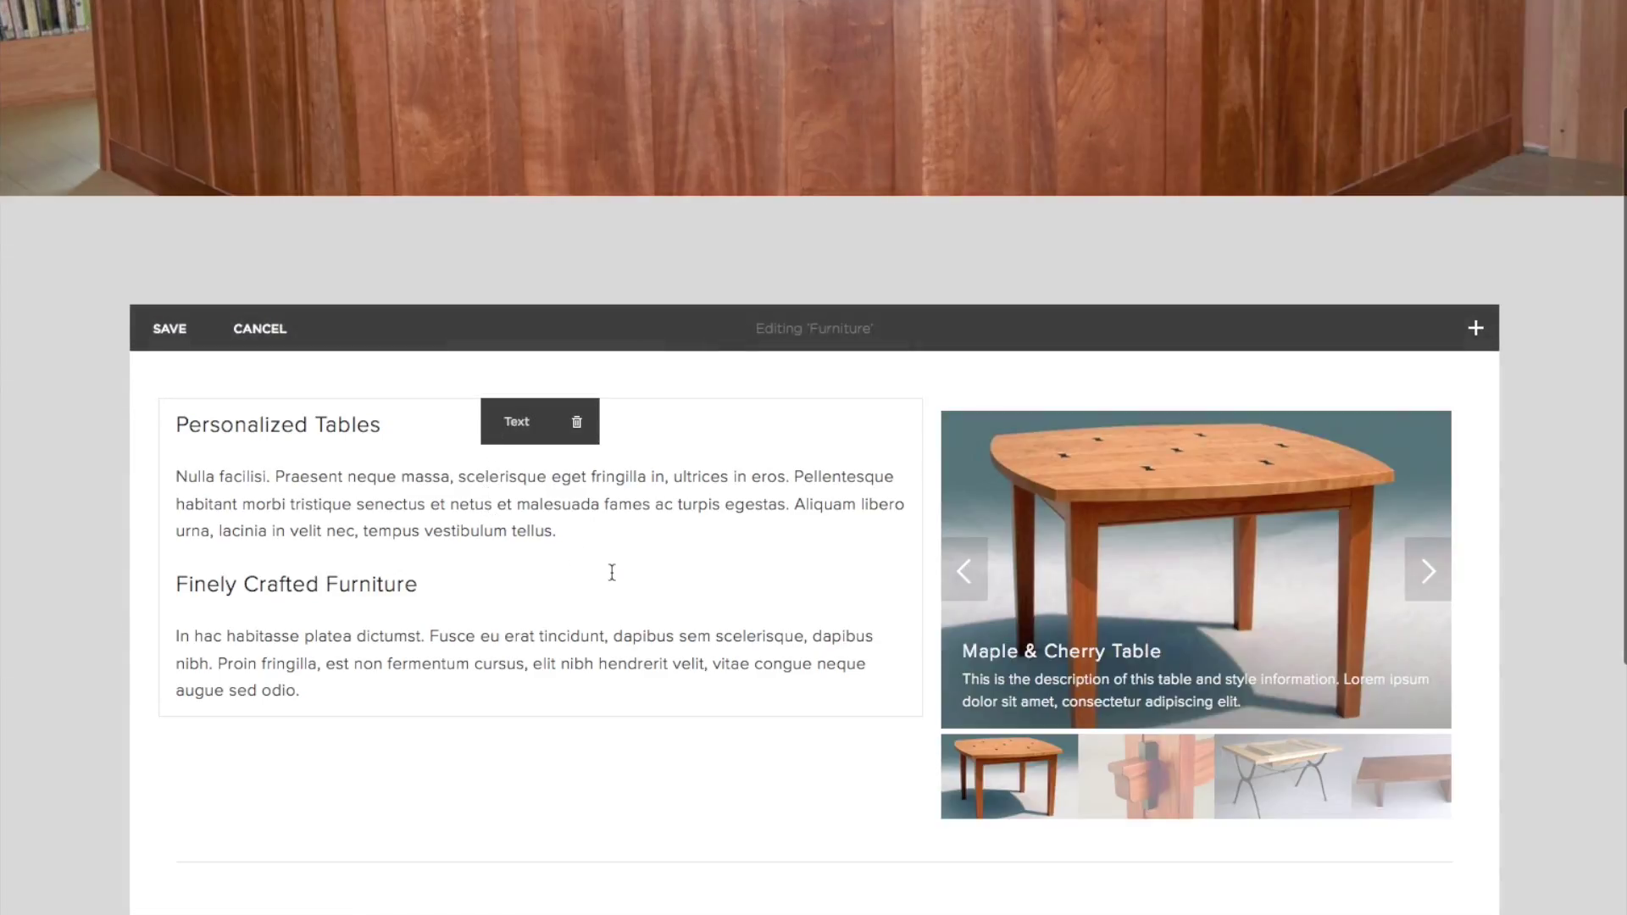
{"action": "scroll", "coordinate": [669, 809], "scroll_direction": "down", "scroll_amount": 4}
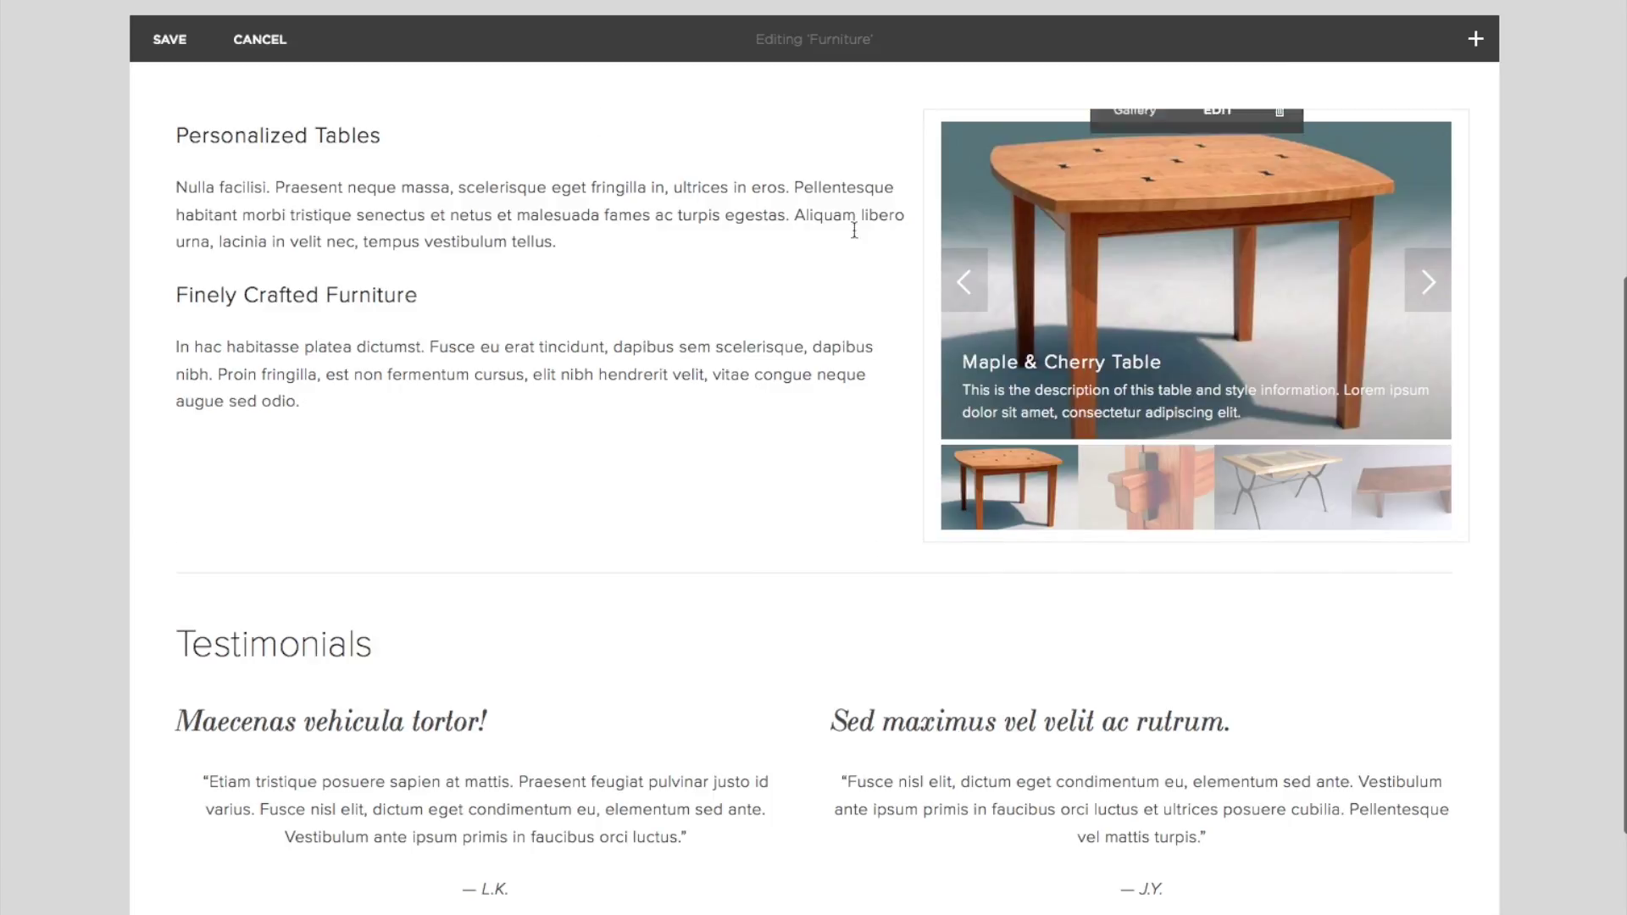
{"action": "left_click", "coordinate": [251, 37]}
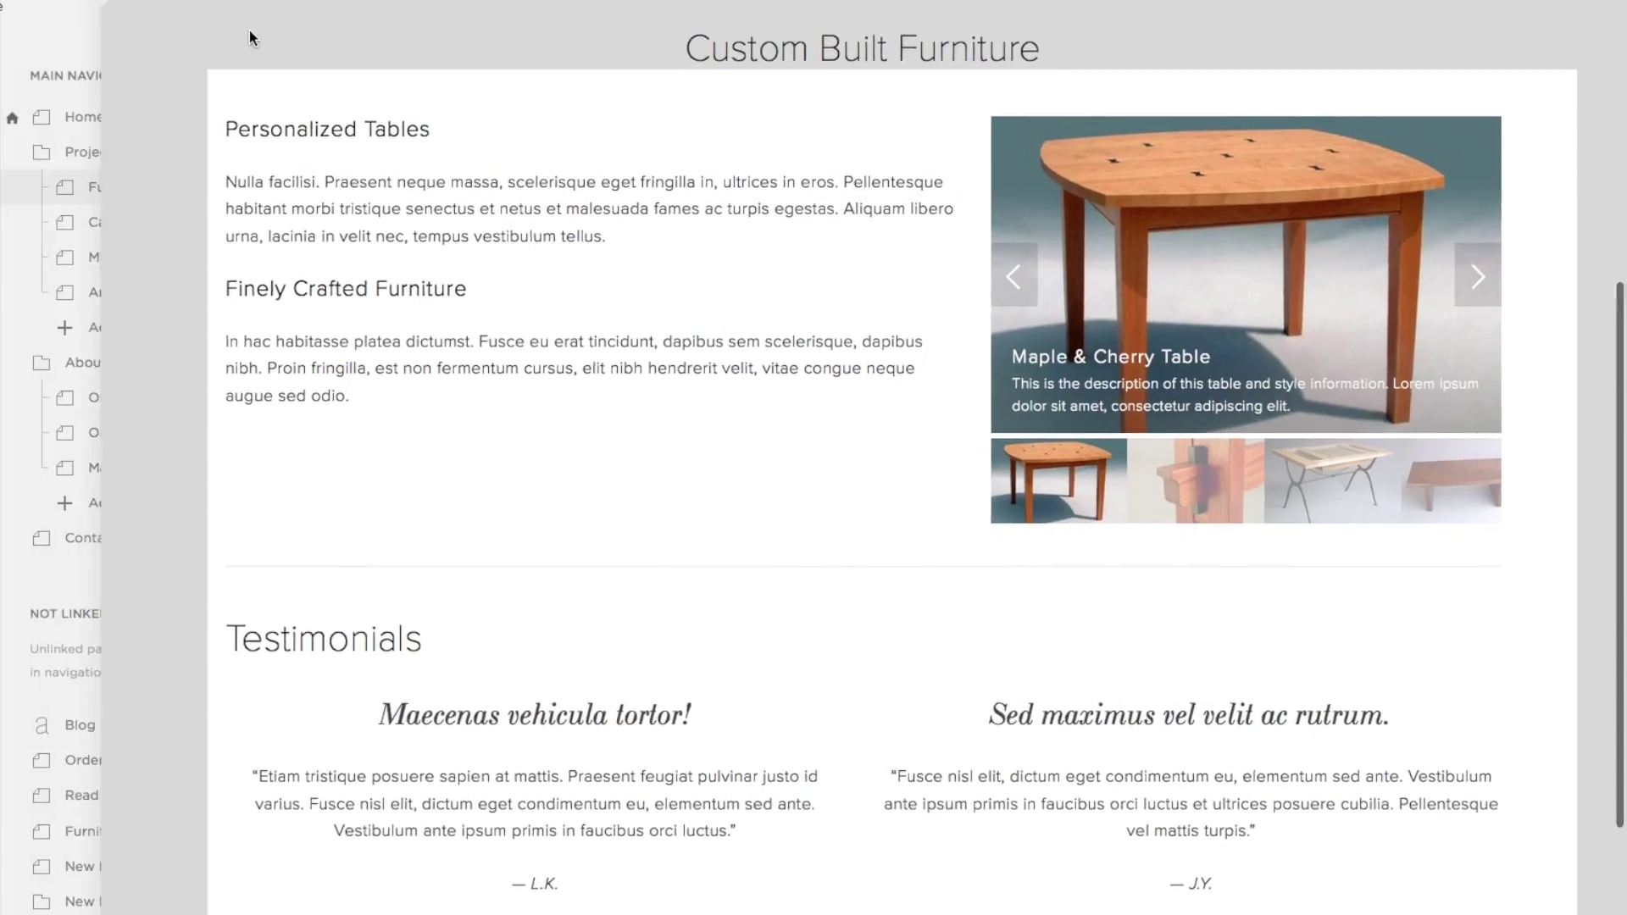
{"action": "scroll", "coordinate": [1072, 162], "scroll_direction": "up", "scroll_amount": 2}
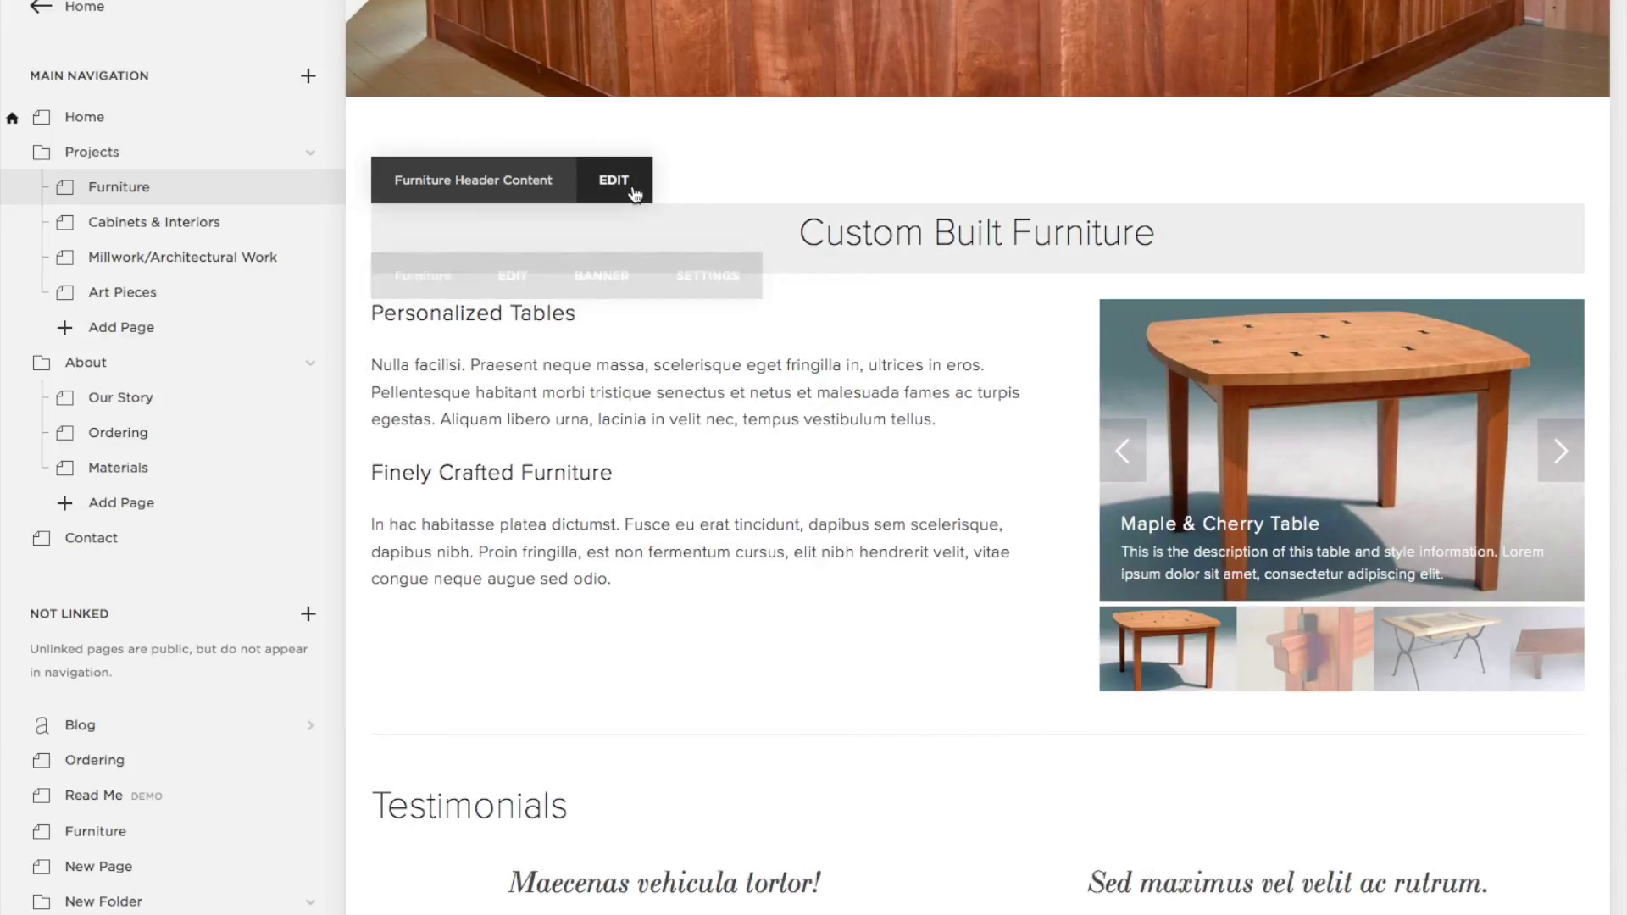
Check the text style options for the "Custom Built Furniture" heading in the Furniture header content and save.
{"action": "left_click", "coordinate": [627, 179]}
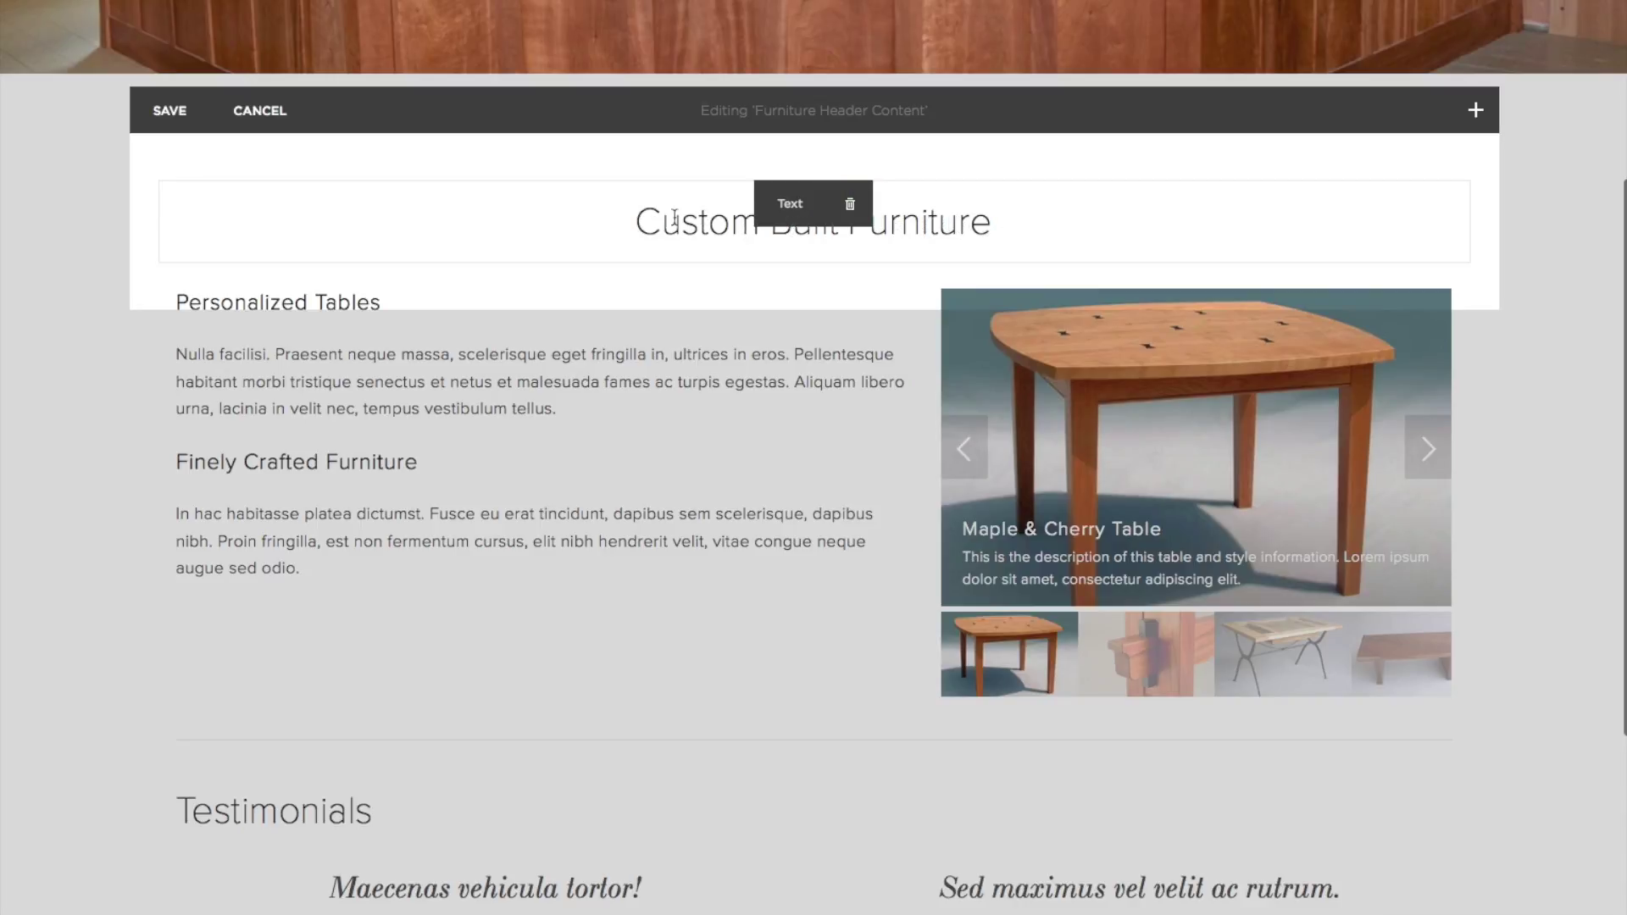
{"action": "left_click", "coordinate": [1014, 225]}
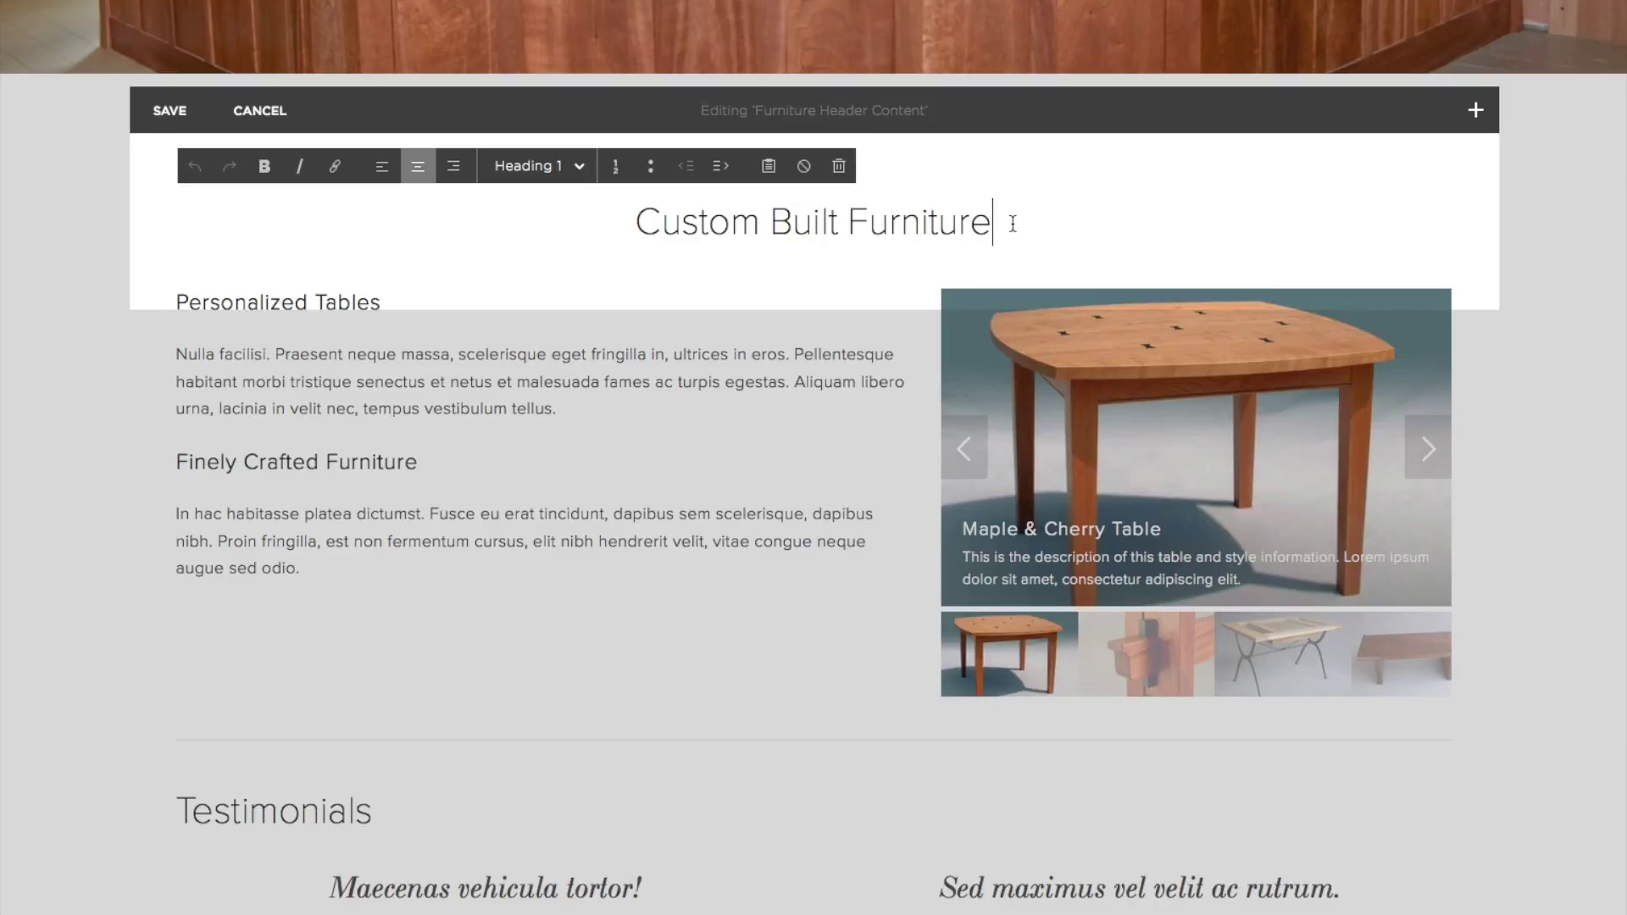
{"action": "left_click_drag", "start_coordinate": [1016, 224], "coordinate": [620, 230]}
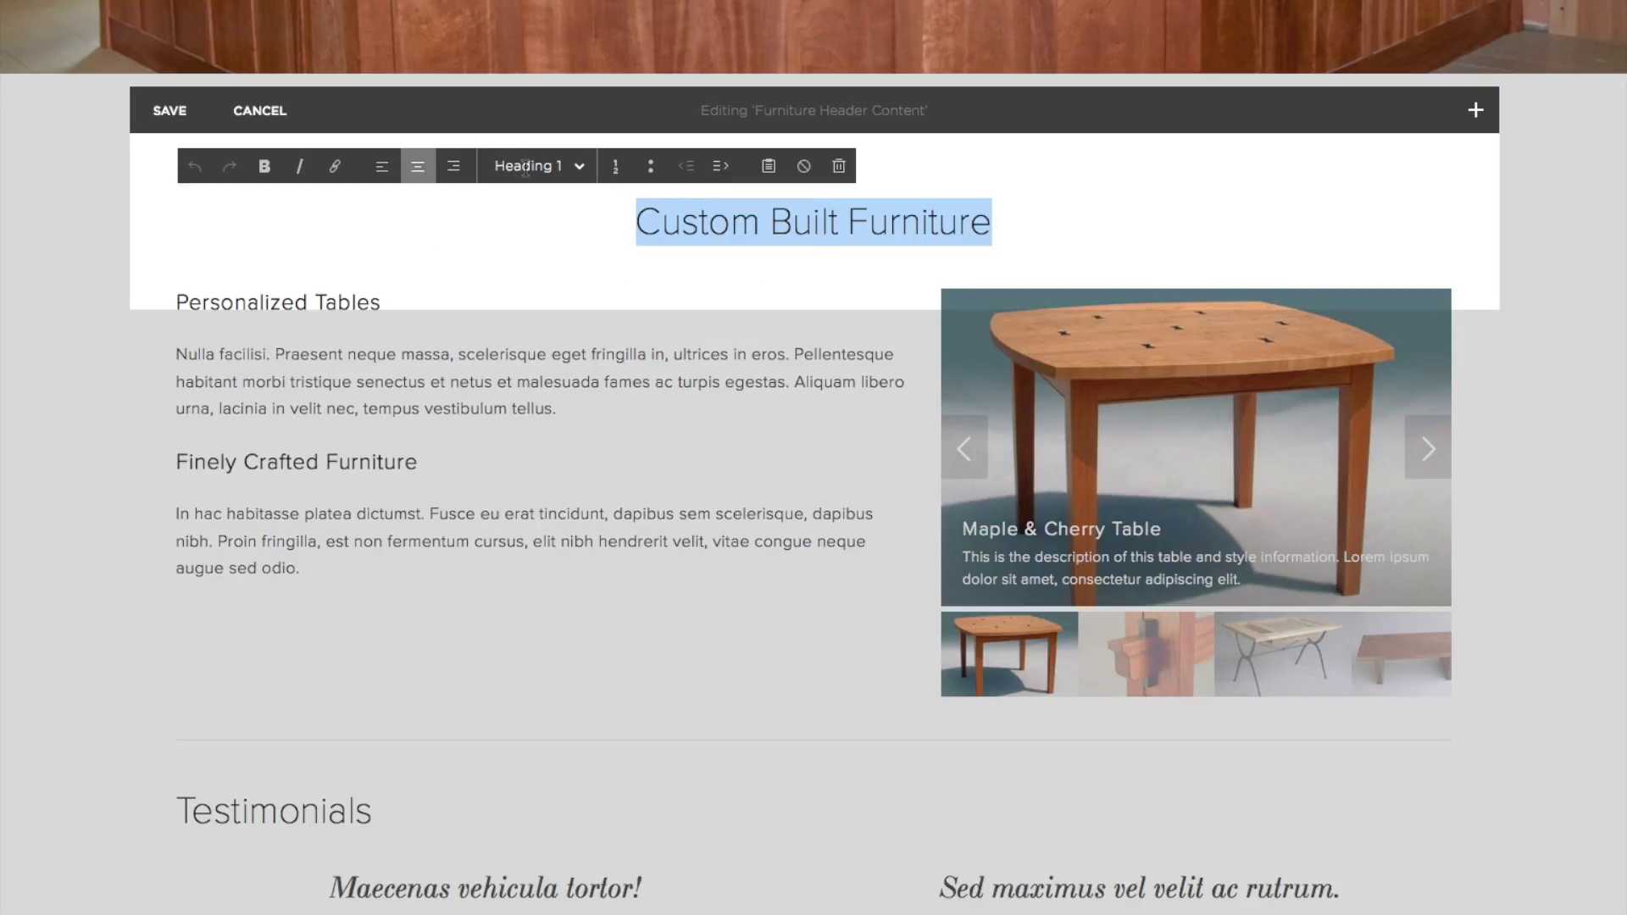
{"action": "left_click", "coordinate": [581, 168]}
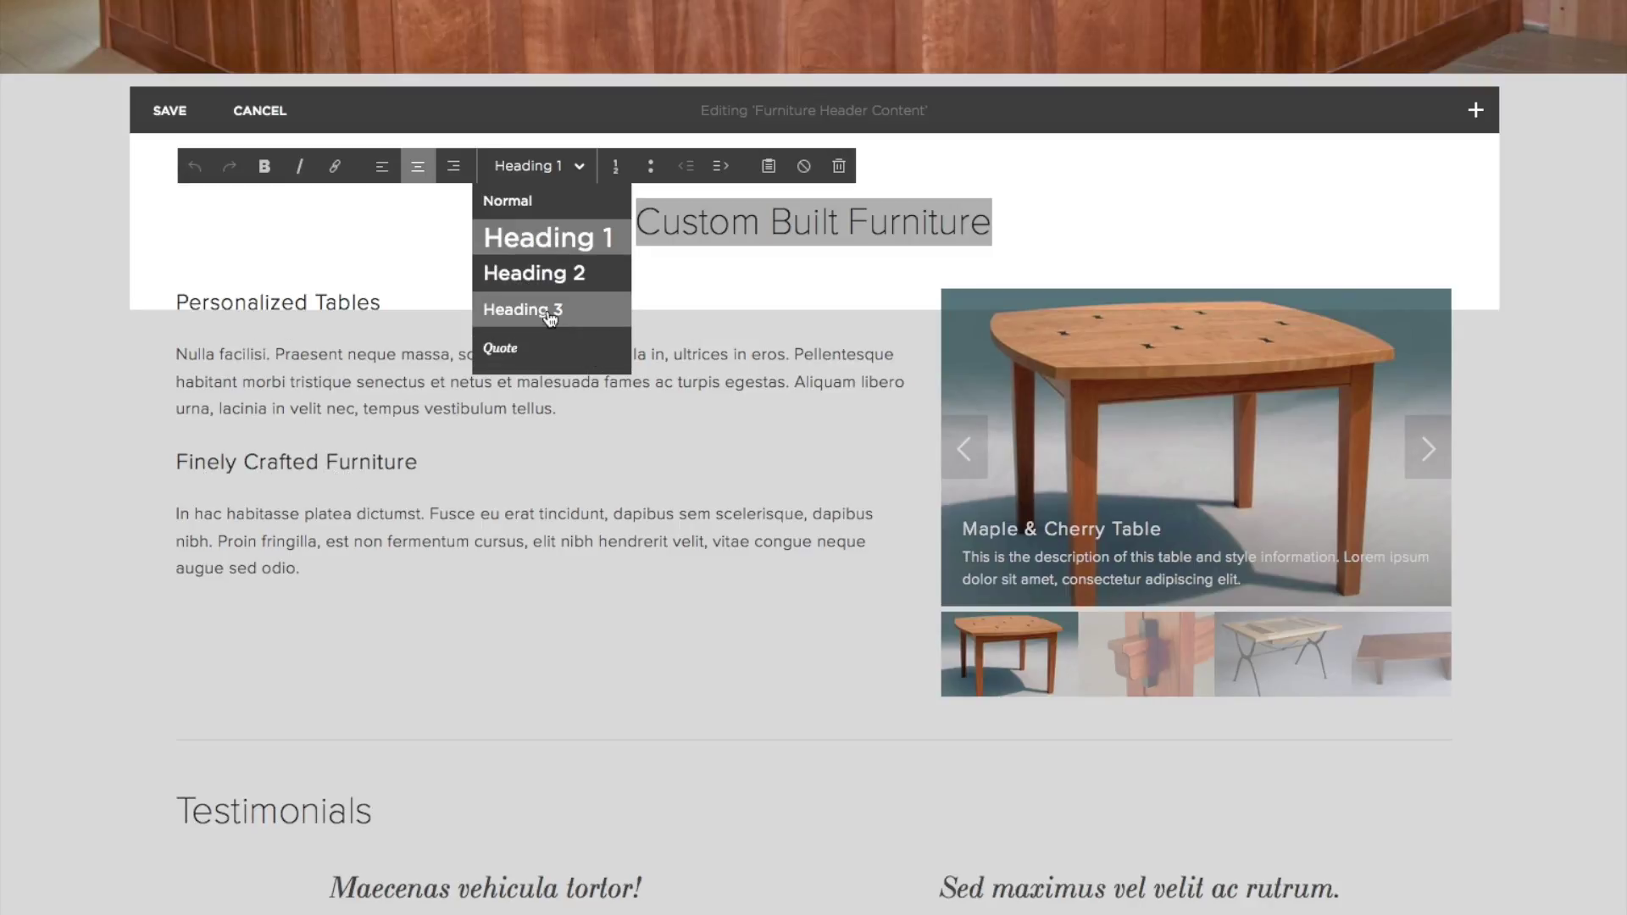
{"action": "left_click", "coordinate": [851, 229]}
{"action": "left_click_drag", "start_coordinate": [1011, 215], "coordinate": [571, 229]}
{"action": "left_click", "coordinate": [402, 239]}
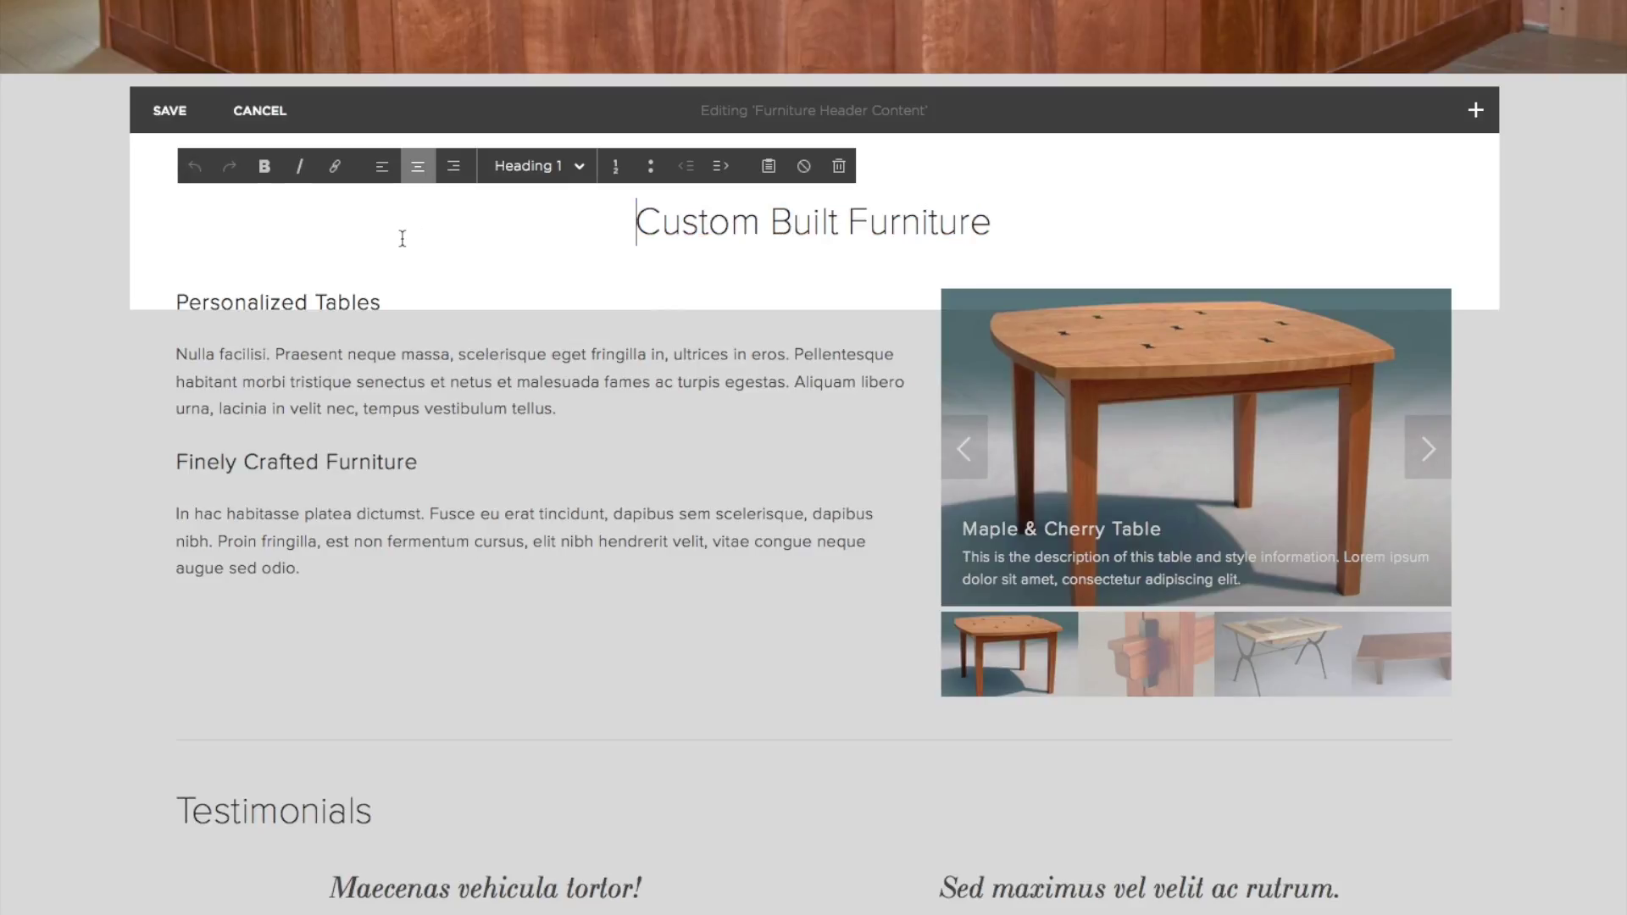
{"action": "left_click", "coordinate": [173, 109]}
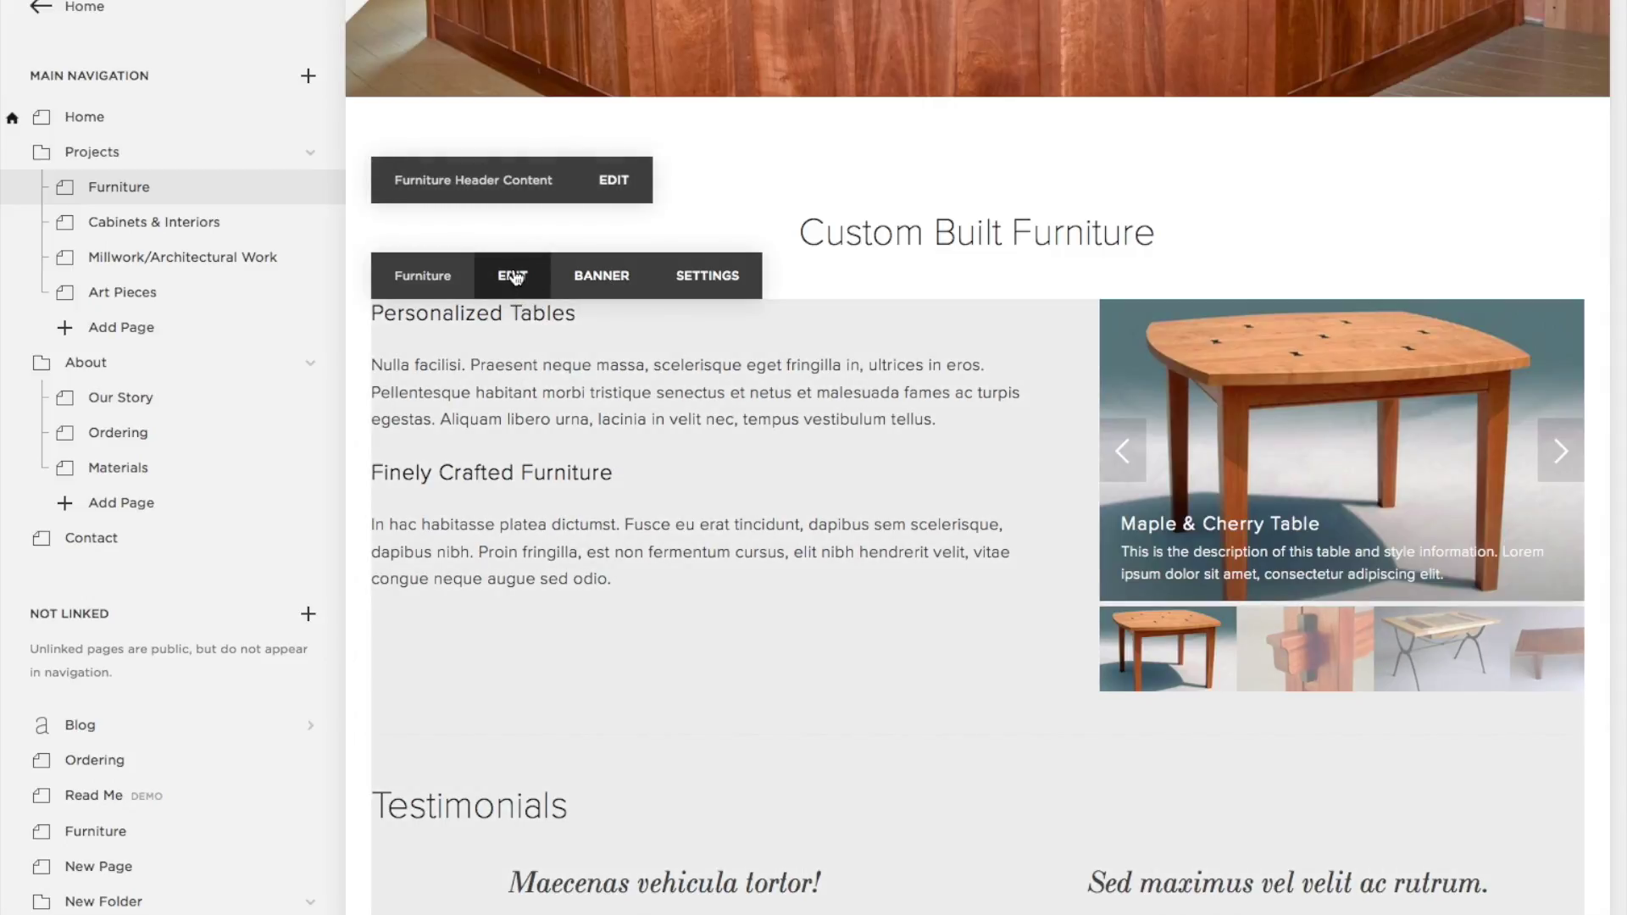
Replace the paragraph under "Personalized Tables" with the "Lorem ipsum dolor sit amet" text and remove the extra blank line.
{"action": "left_click", "coordinate": [513, 277]}
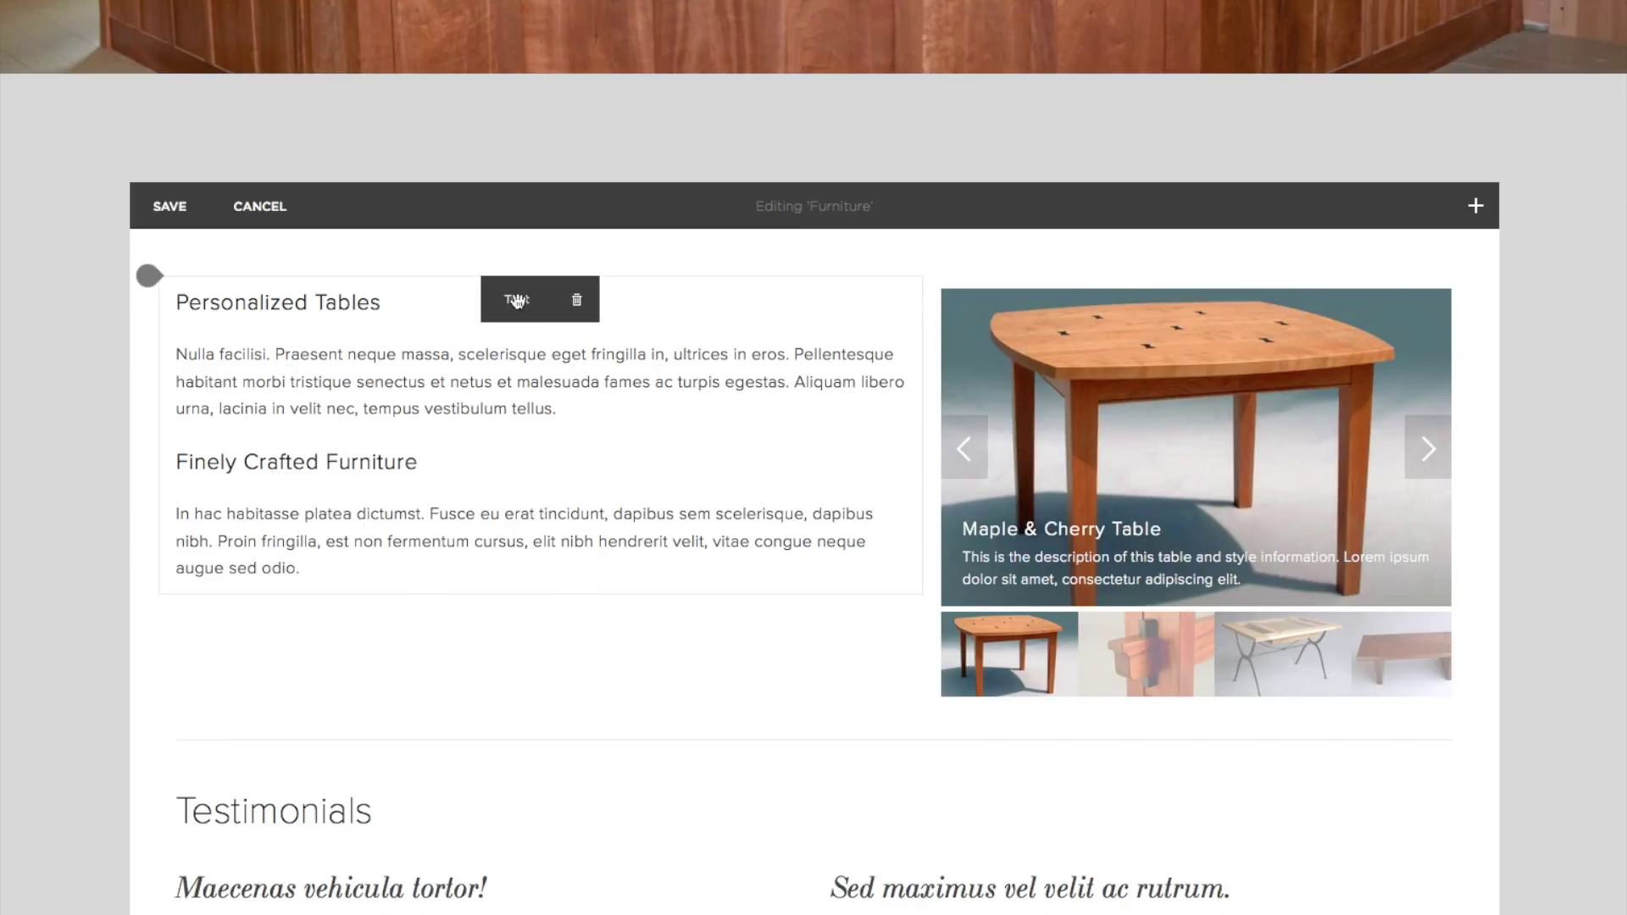
{"action": "left_click", "coordinate": [386, 307]}
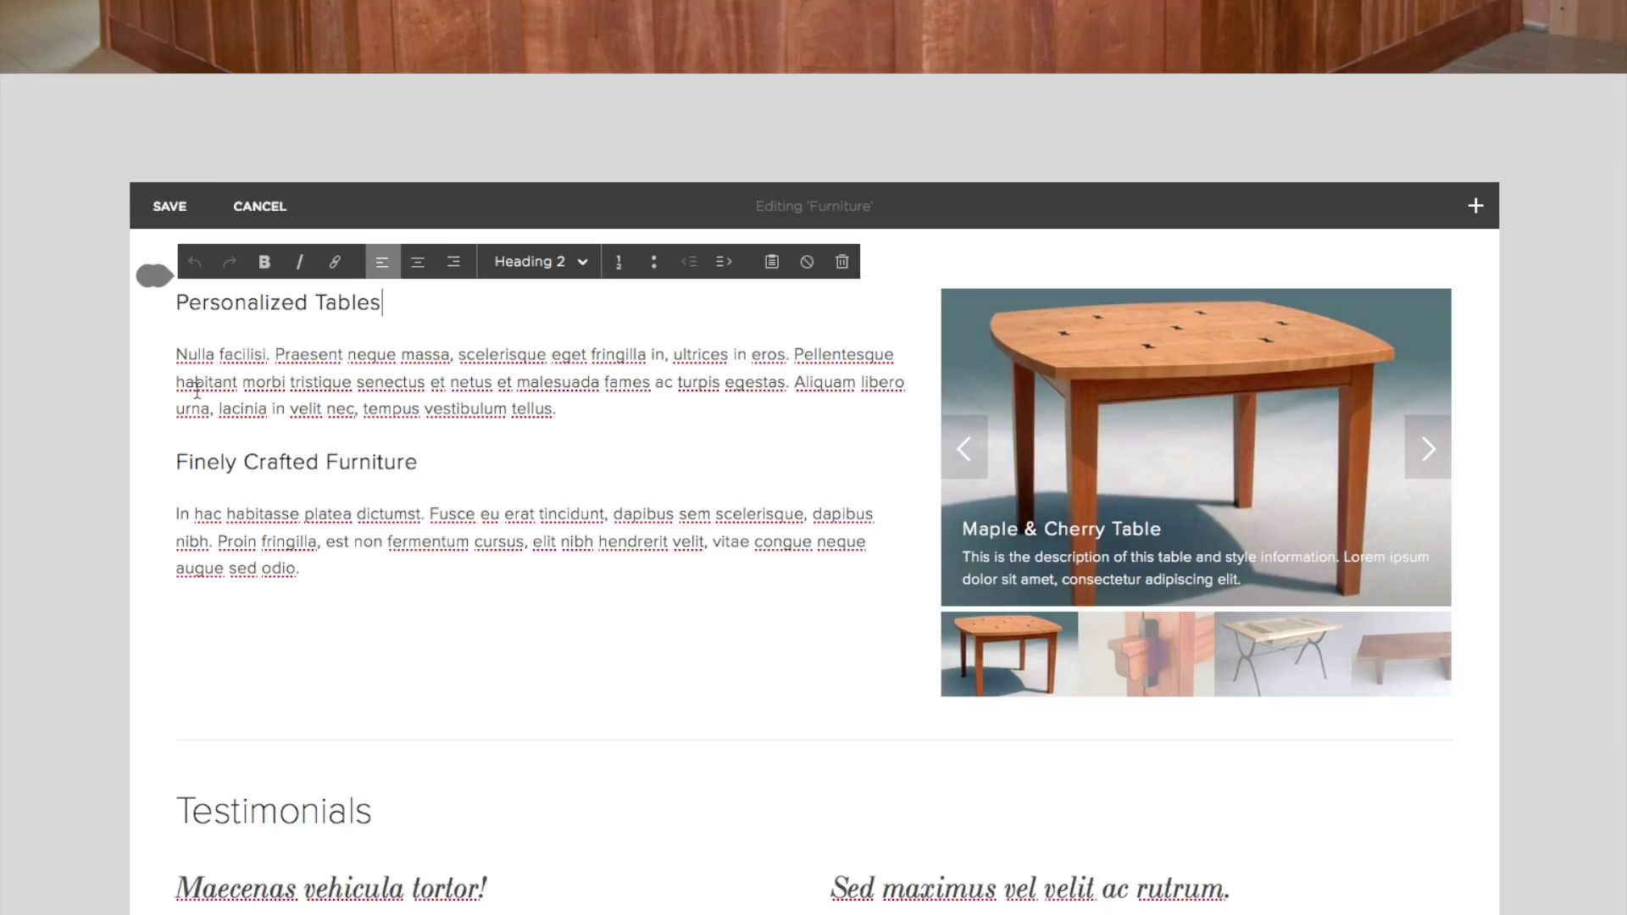
{"action": "left_click_drag", "start_coordinate": [561, 410], "coordinate": [164, 357]}
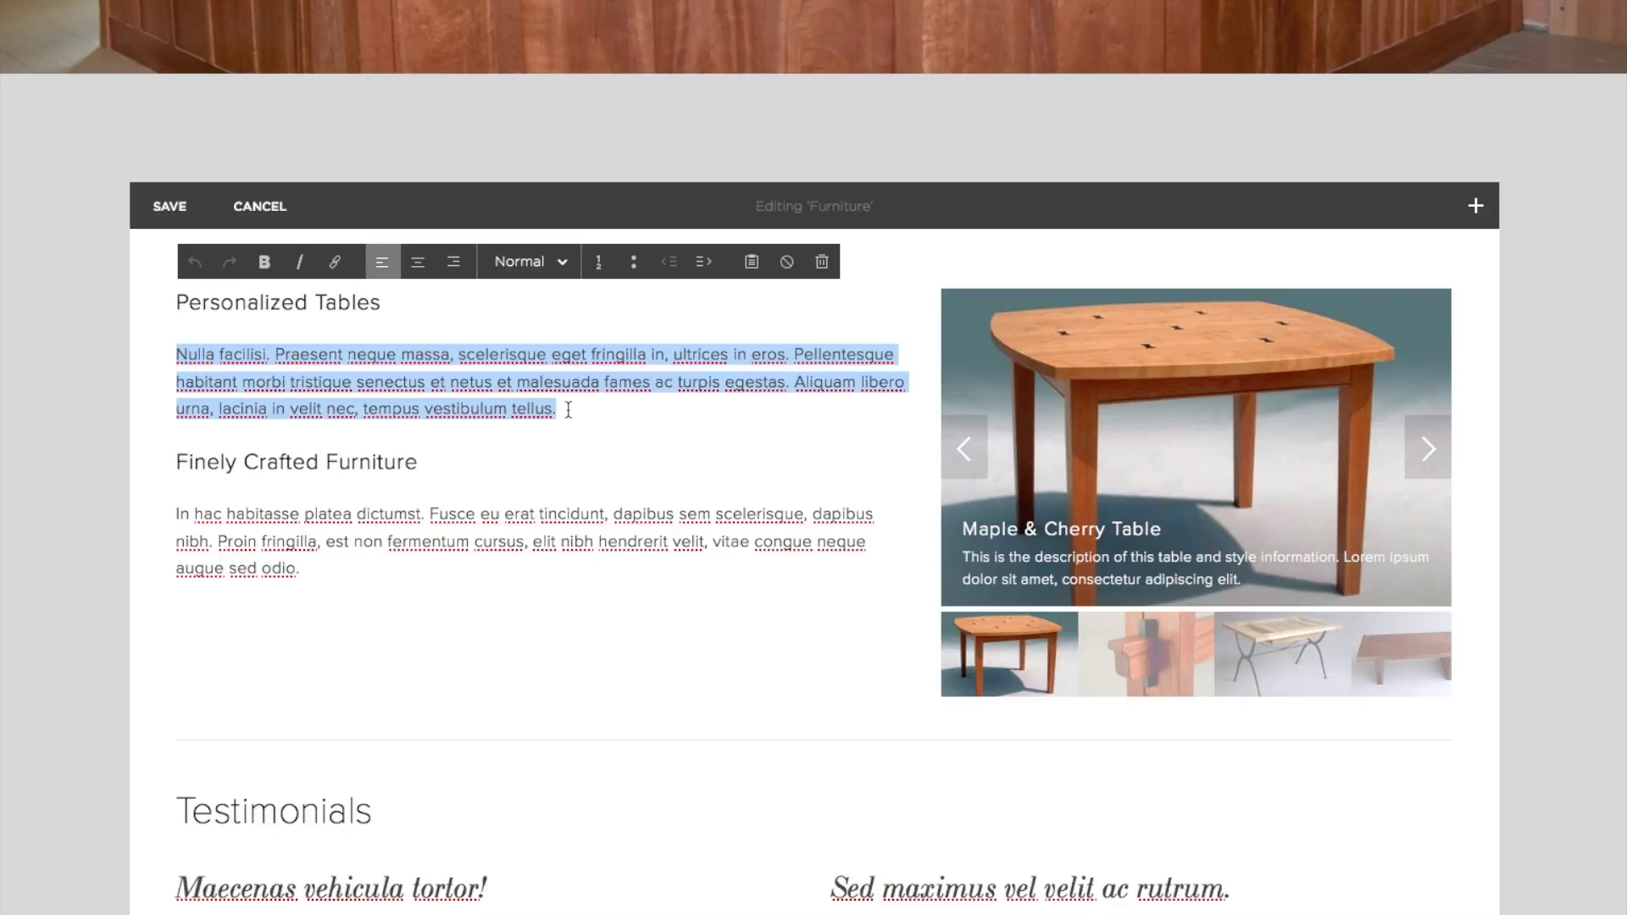
{"action": "type", "text": "Lorem ipsum dolor sit amet, consectetur adipiscing elit. Nulla eget porta orci. Nunc at augue mi. Nullam tempor purus eget tellus auctor efficitur. Aenean vitae lobortis leo. Nam sagittis massa nisi, eget condimentum elit ornare in. Nulla pulvinar euismod tortor, in egestas mi cursus eget."}
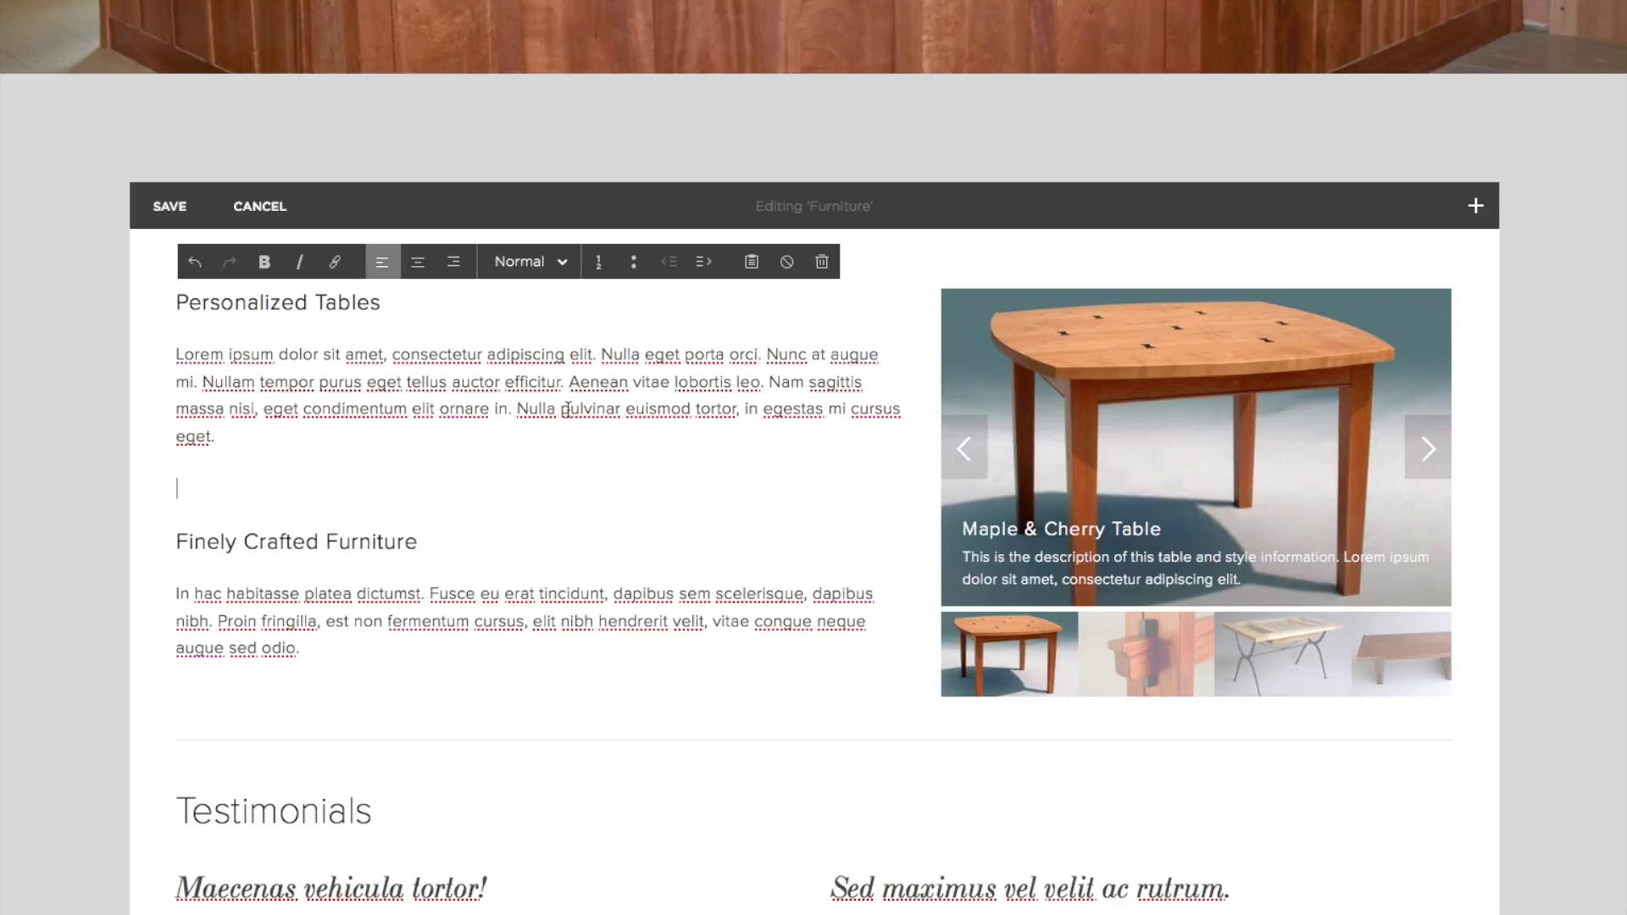
{"action": "key", "text": "BackSpace"}
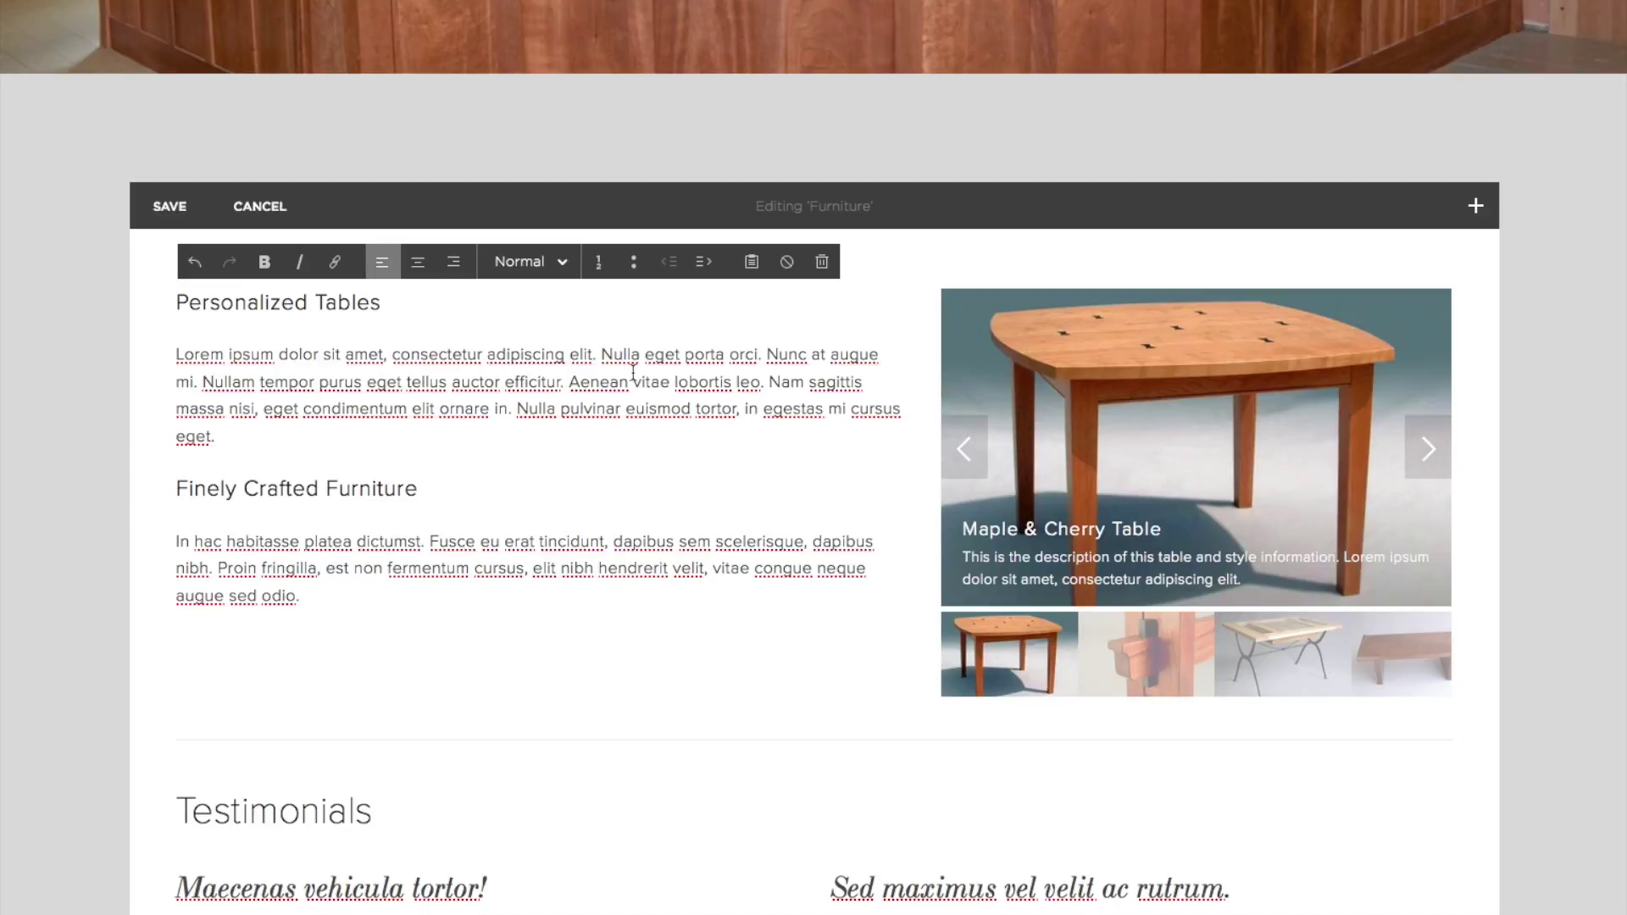
Change the "Personalized Tables" heading to "Personalized Custom Tables" and save the Furniture page content.
{"action": "left_click", "coordinate": [386, 302]}
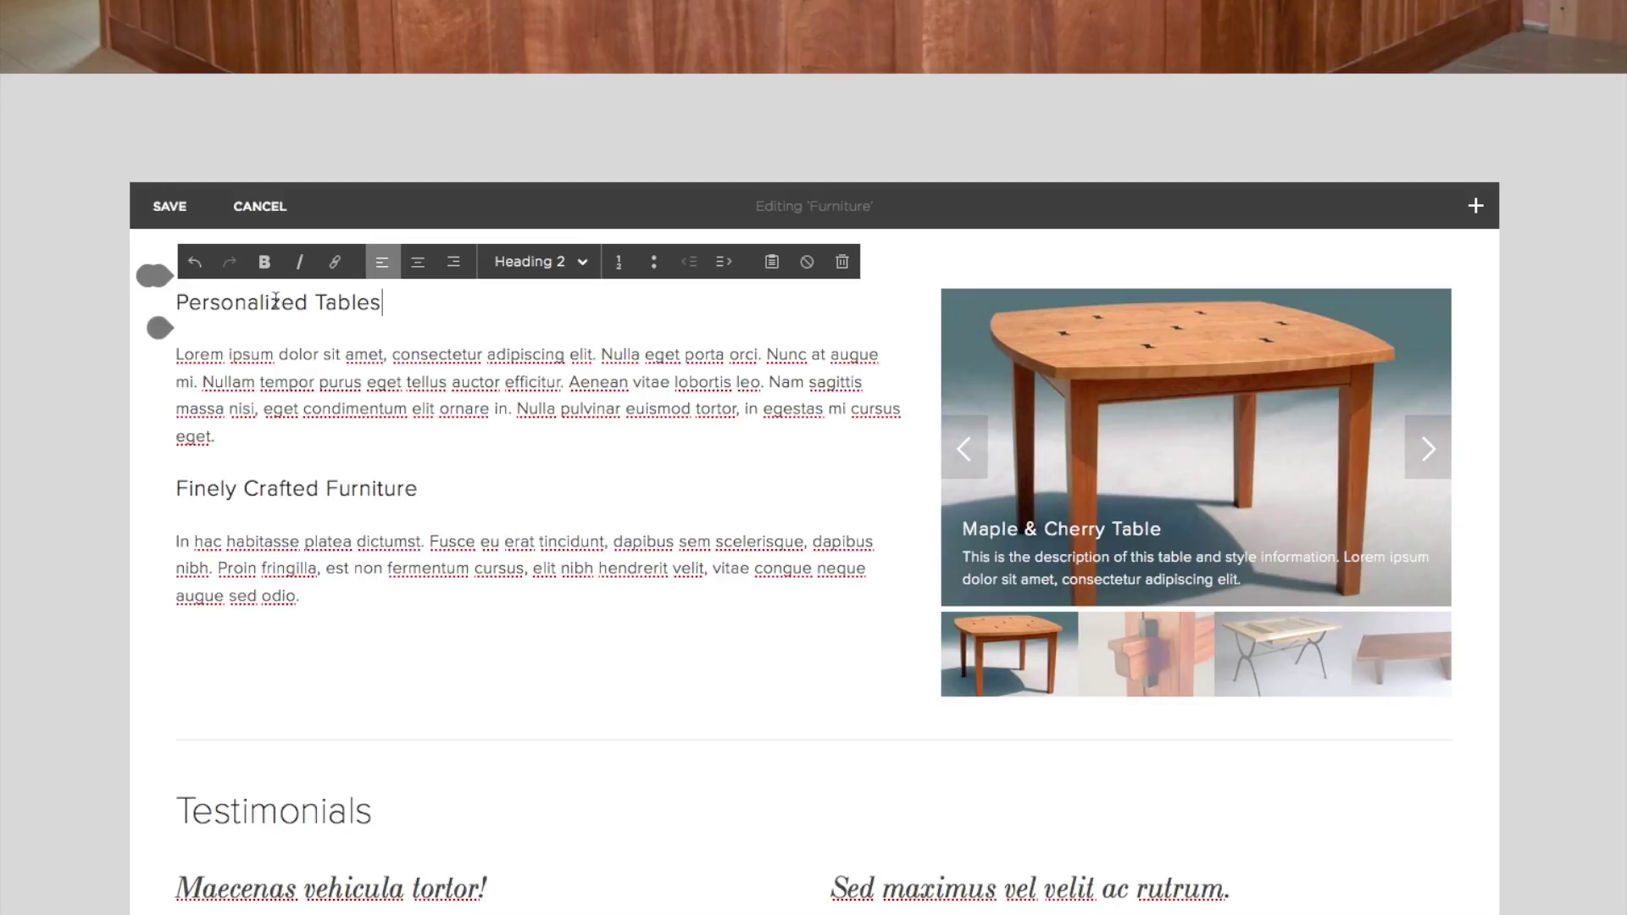
{"action": "left_click", "coordinate": [320, 302]}
{"action": "type", "text": "Custom"}
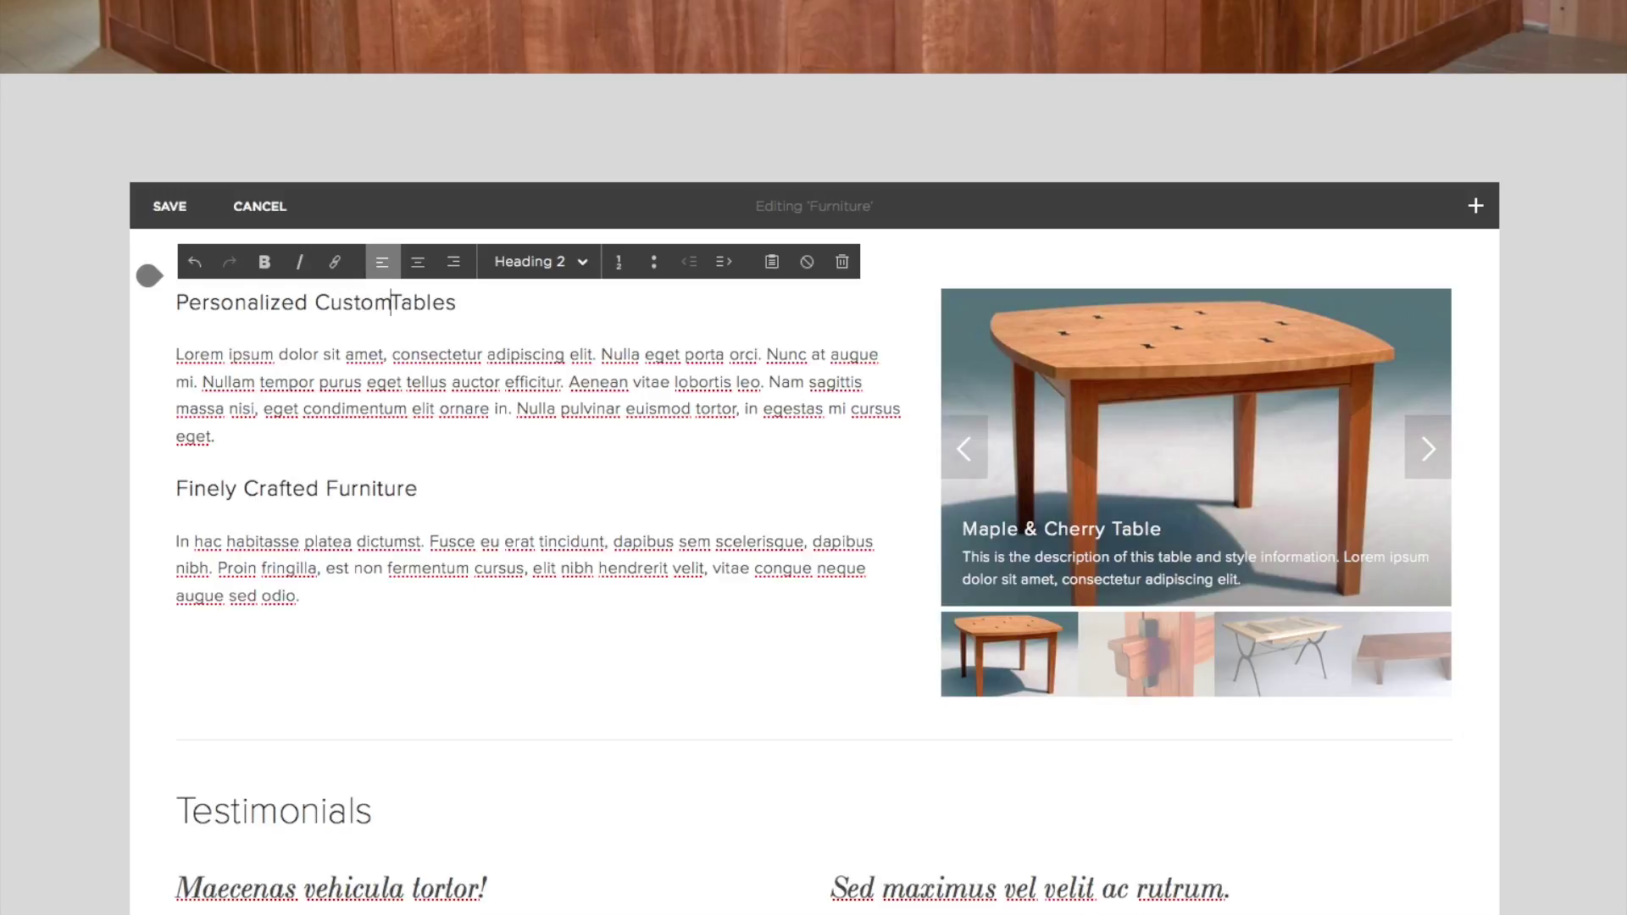
{"action": "left_click", "coordinate": [500, 312]}
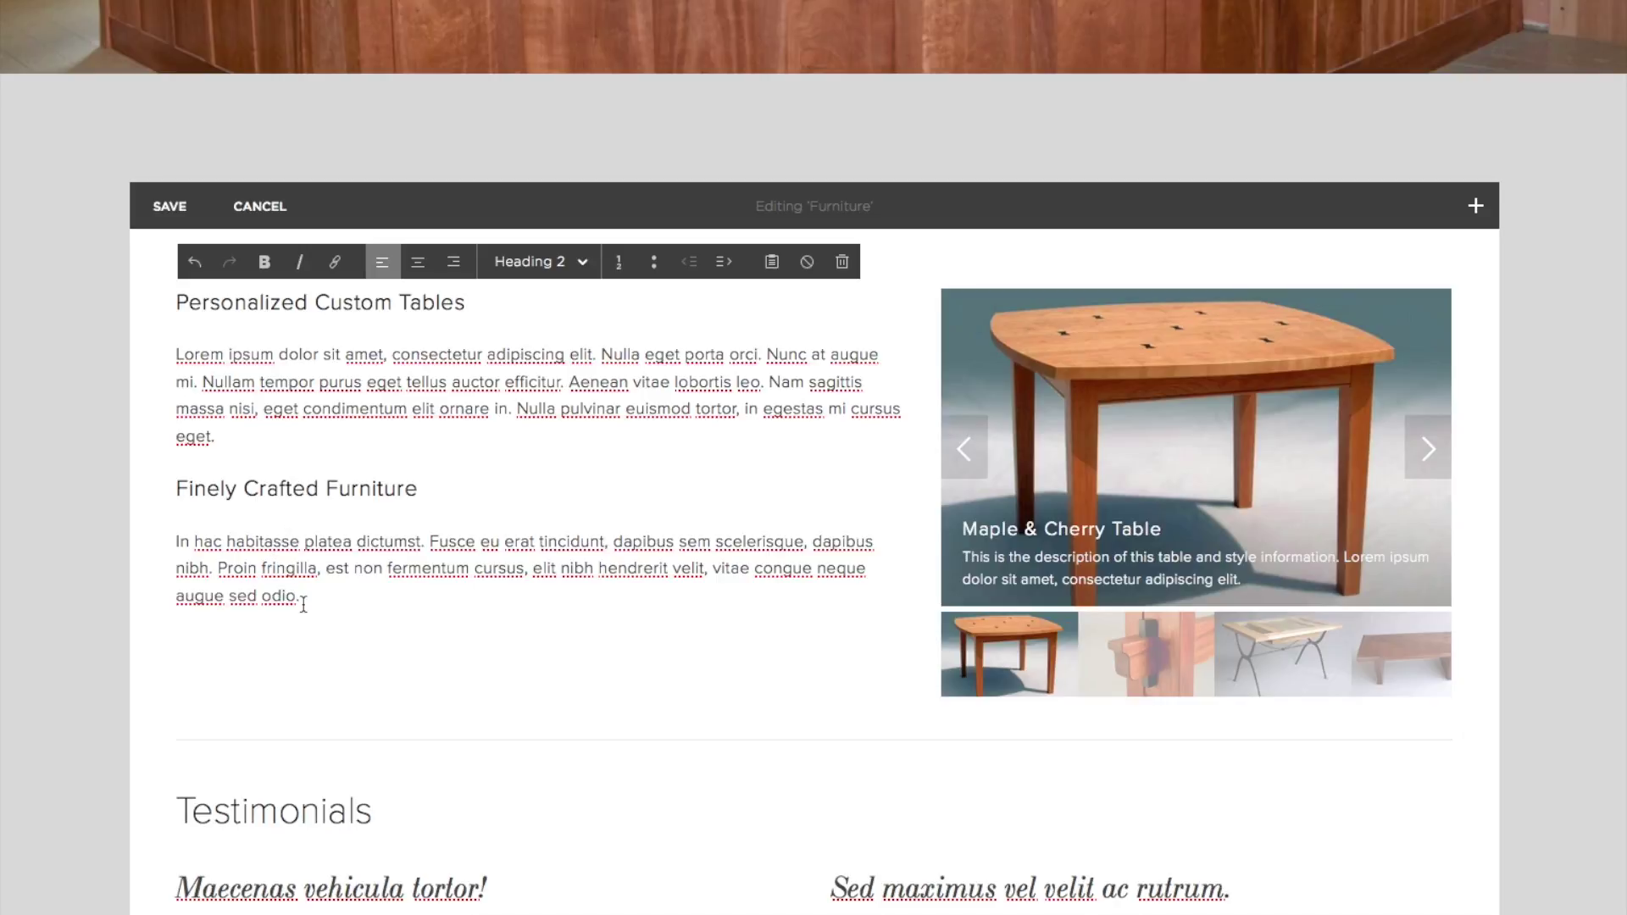
{"action": "left_click", "coordinate": [165, 207]}
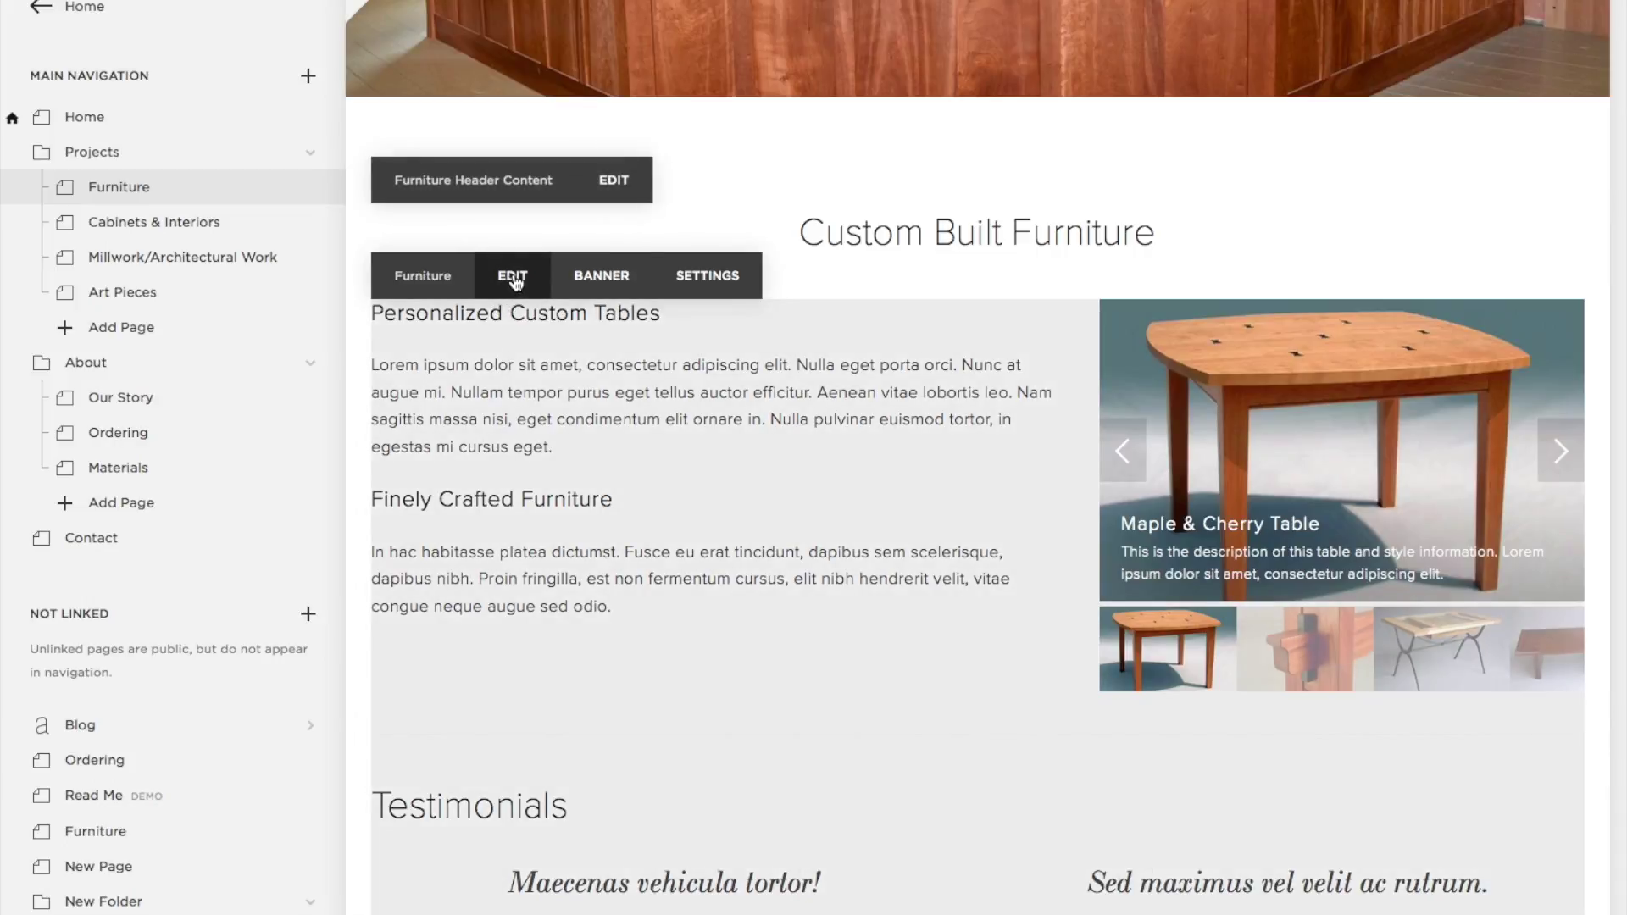
Reopen the Furniture body content for editing and open the table photo gallery's content settings.
{"action": "left_click", "coordinate": [512, 279]}
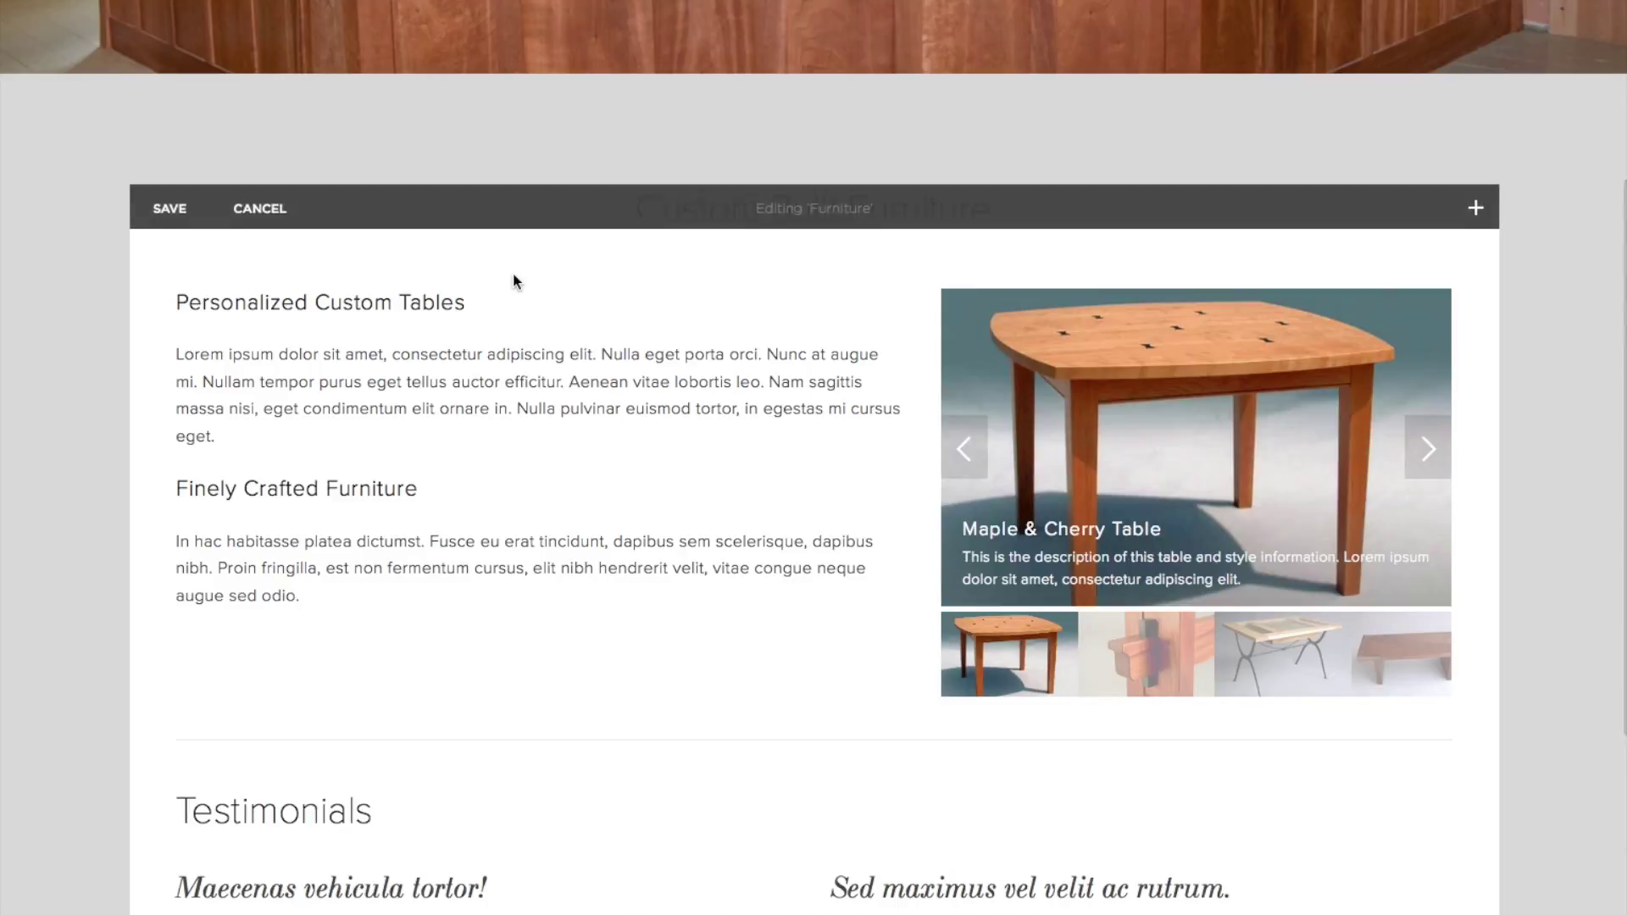
{"action": "mouse_move", "coordinate": [1078, 320]}
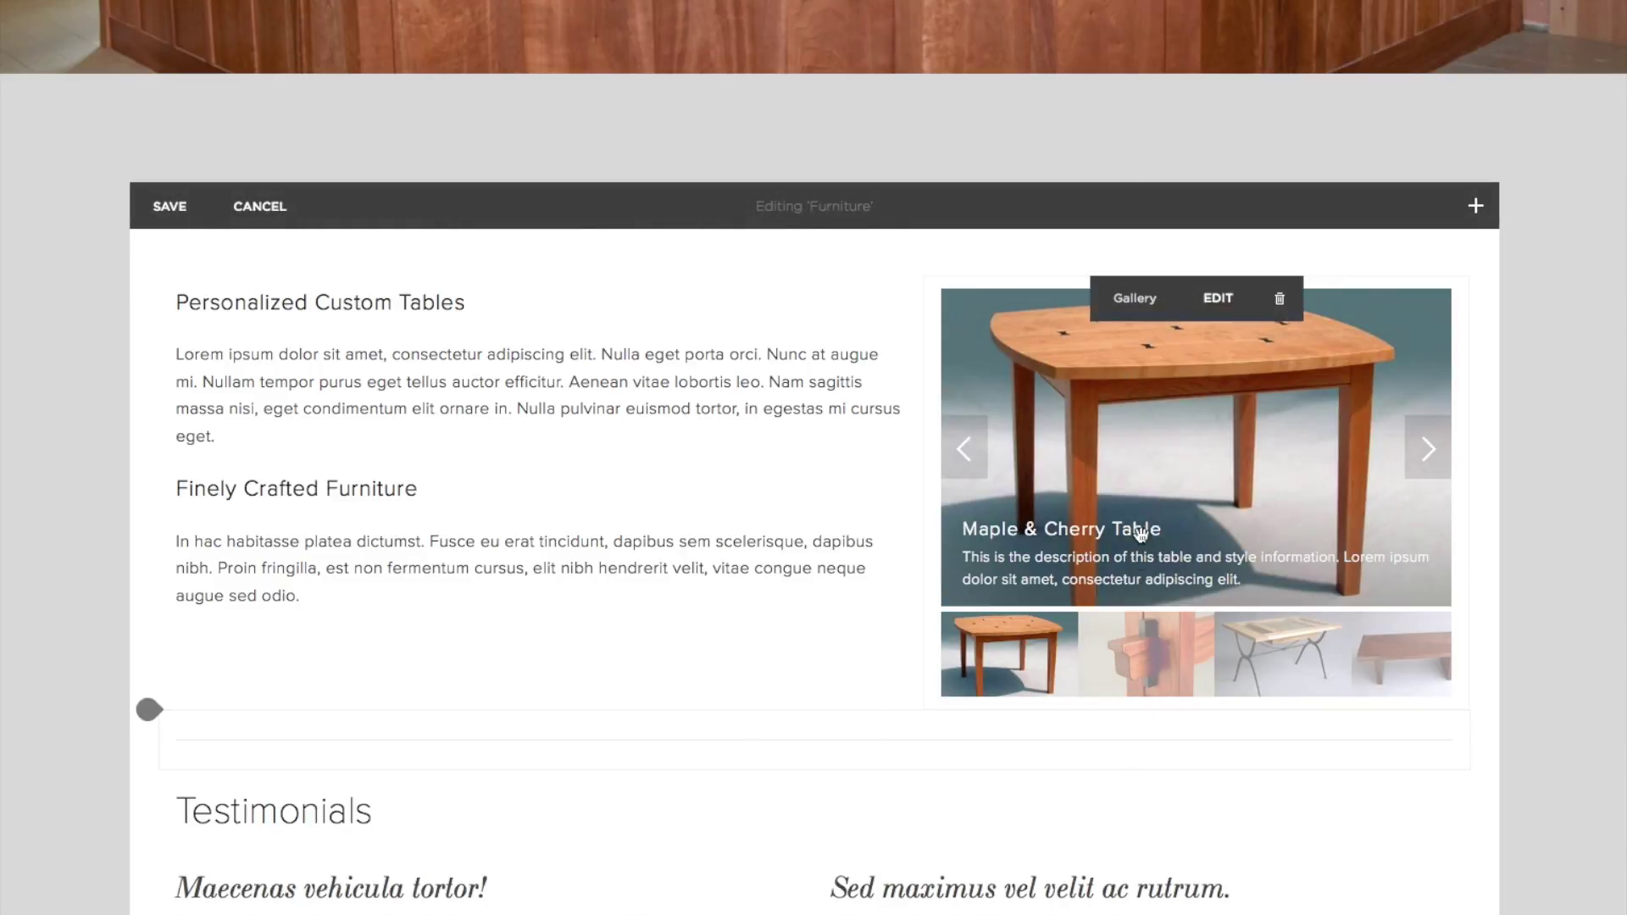
{"action": "scroll", "coordinate": [668, 710], "scroll_direction": "down", "scroll_amount": 2}
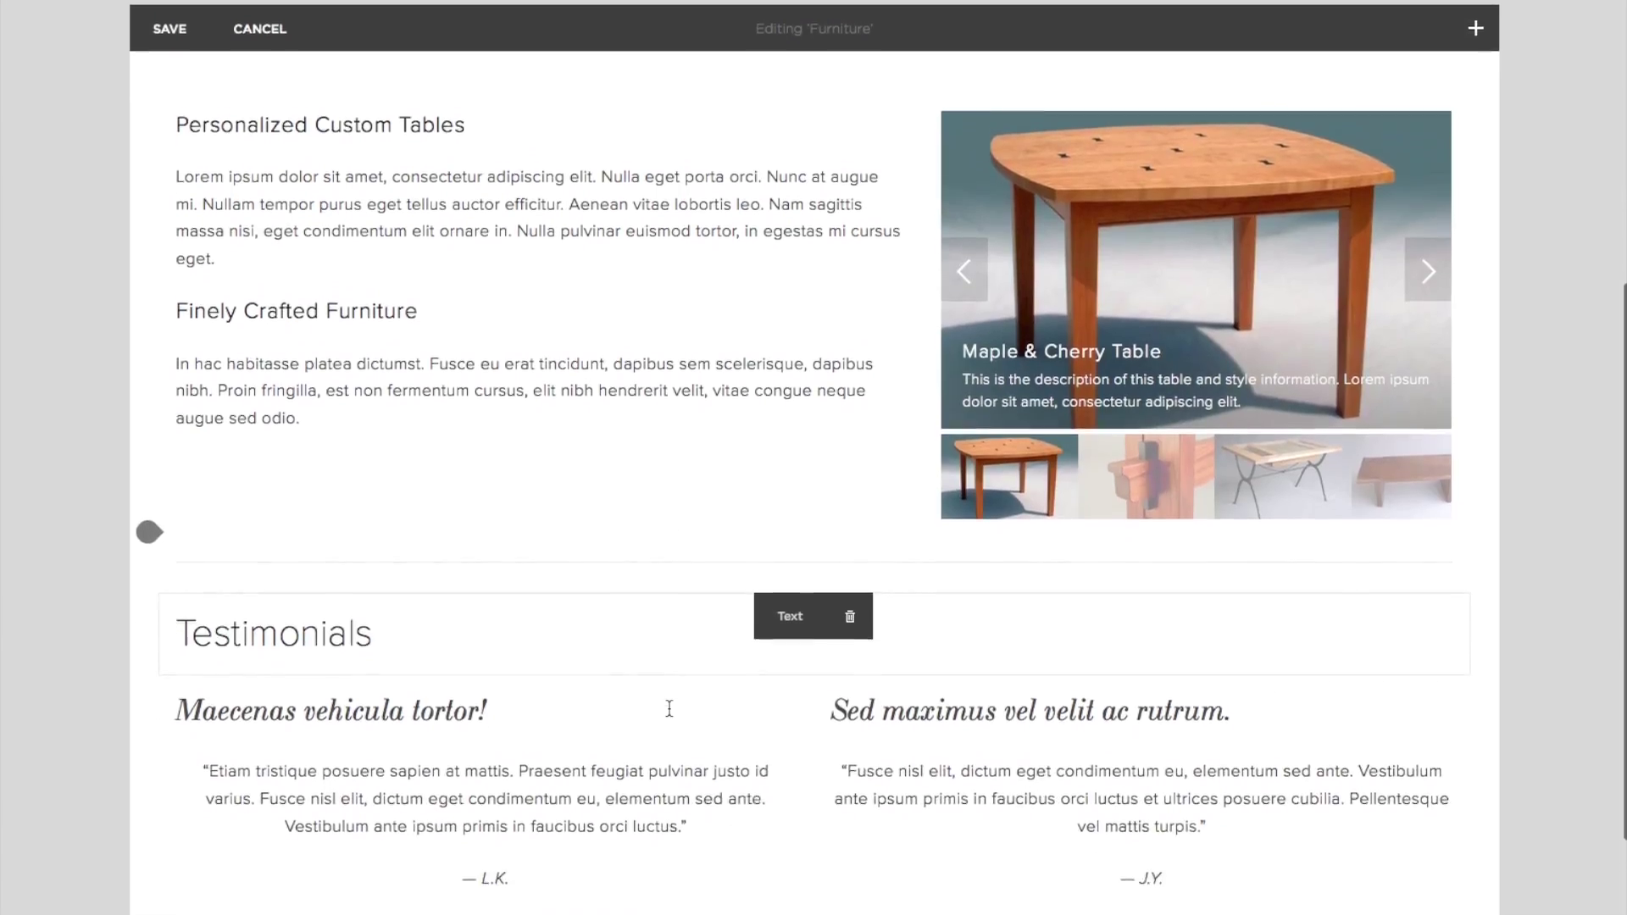
{"action": "mouse_move", "coordinate": [1111, 788]}
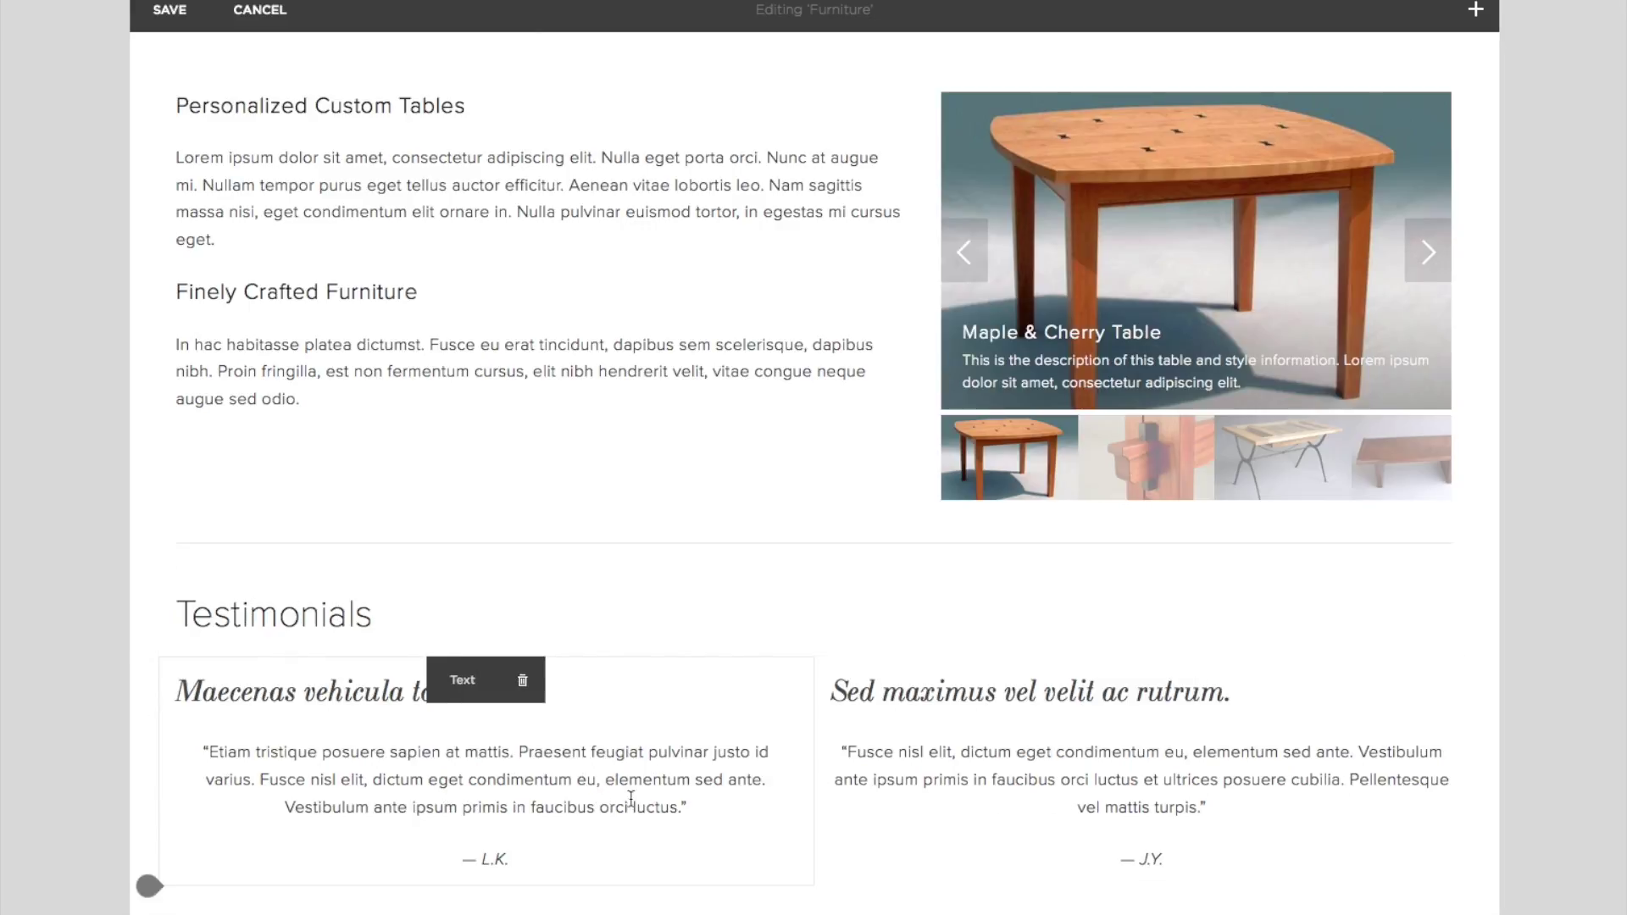
{"action": "scroll", "coordinate": [1132, 118], "scroll_direction": "up", "scroll_amount": 3}
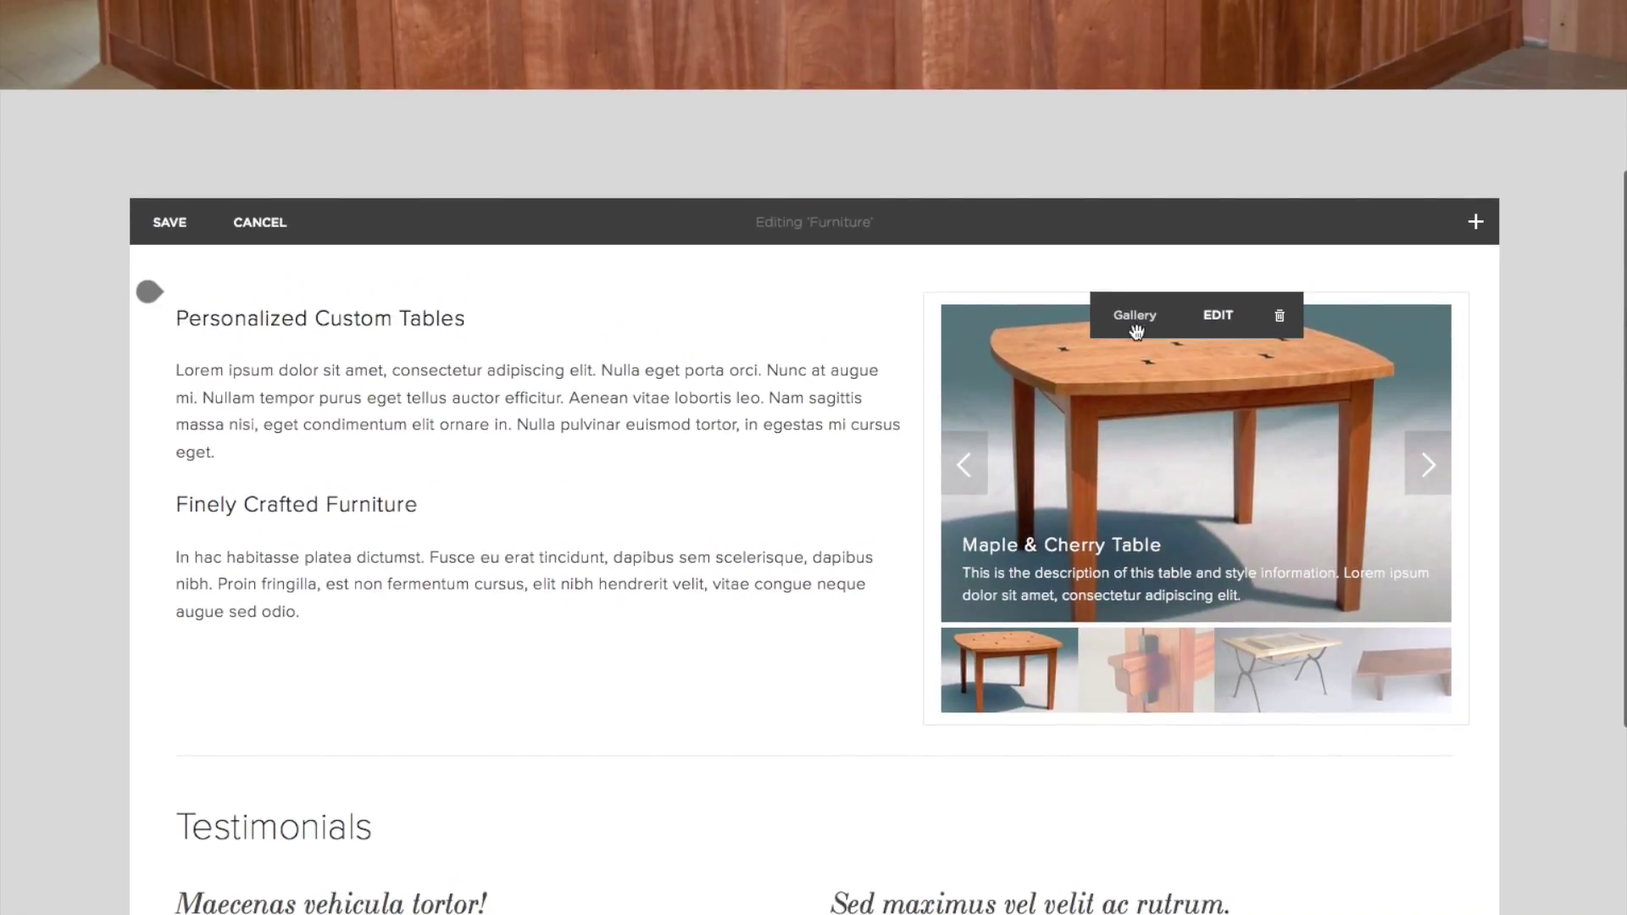
{"action": "left_click", "coordinate": [1216, 325]}
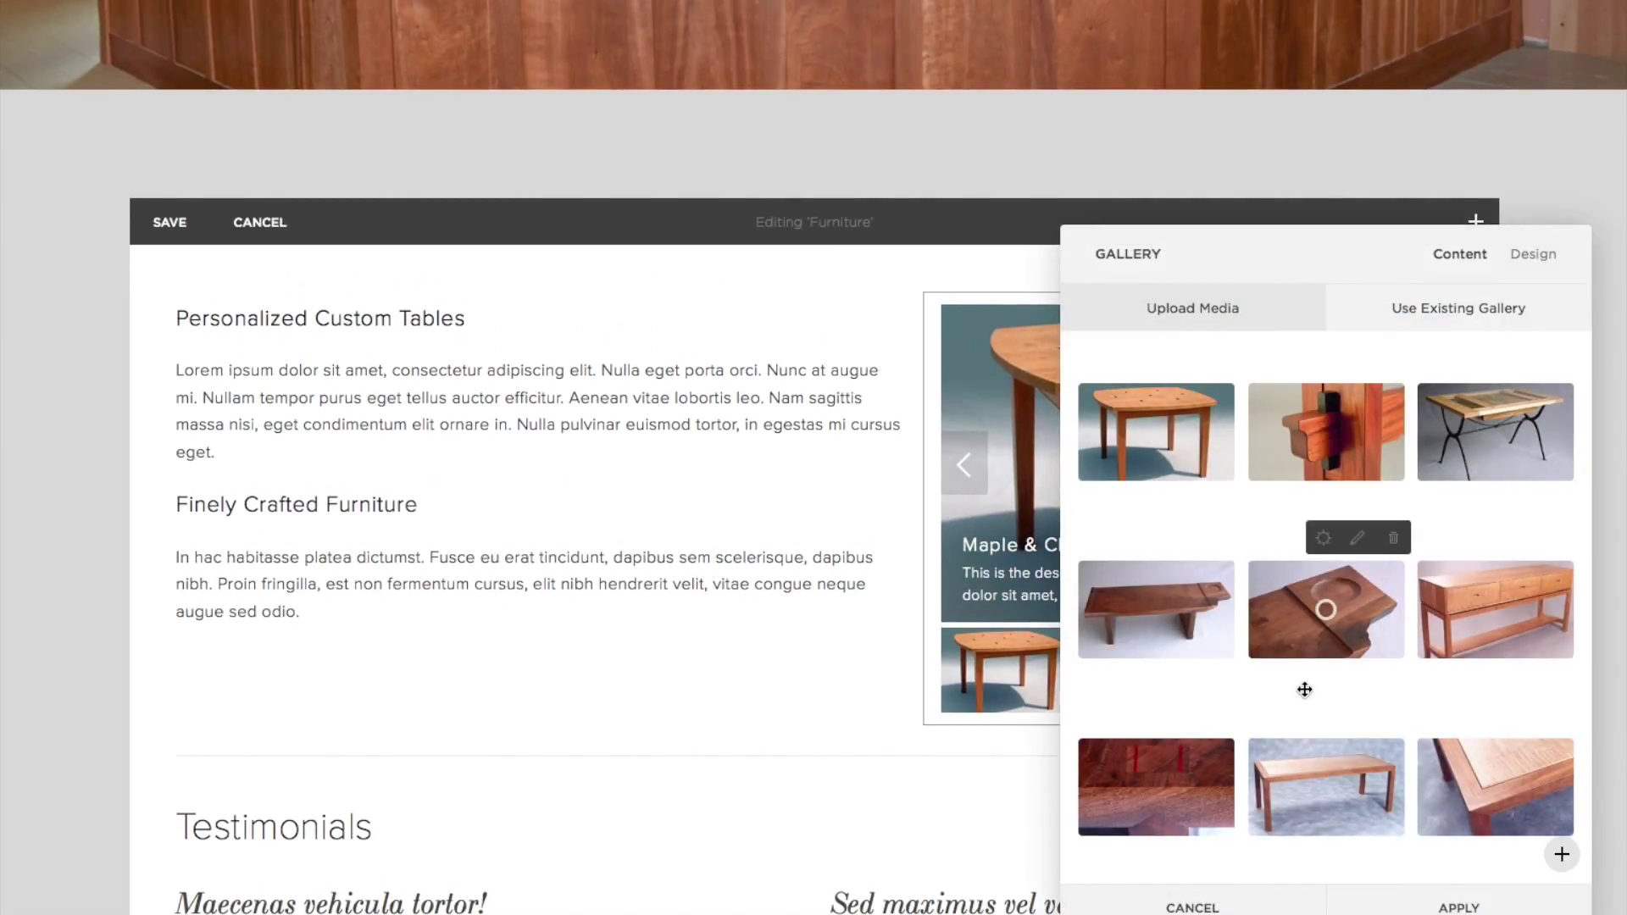
Move the photo of the console table with drawers ahead of the dark wood bench photo, to the start of the gallery's second row.
{"action": "scroll", "coordinate": [1241, 699], "scroll_direction": "down", "scroll_amount": 2}
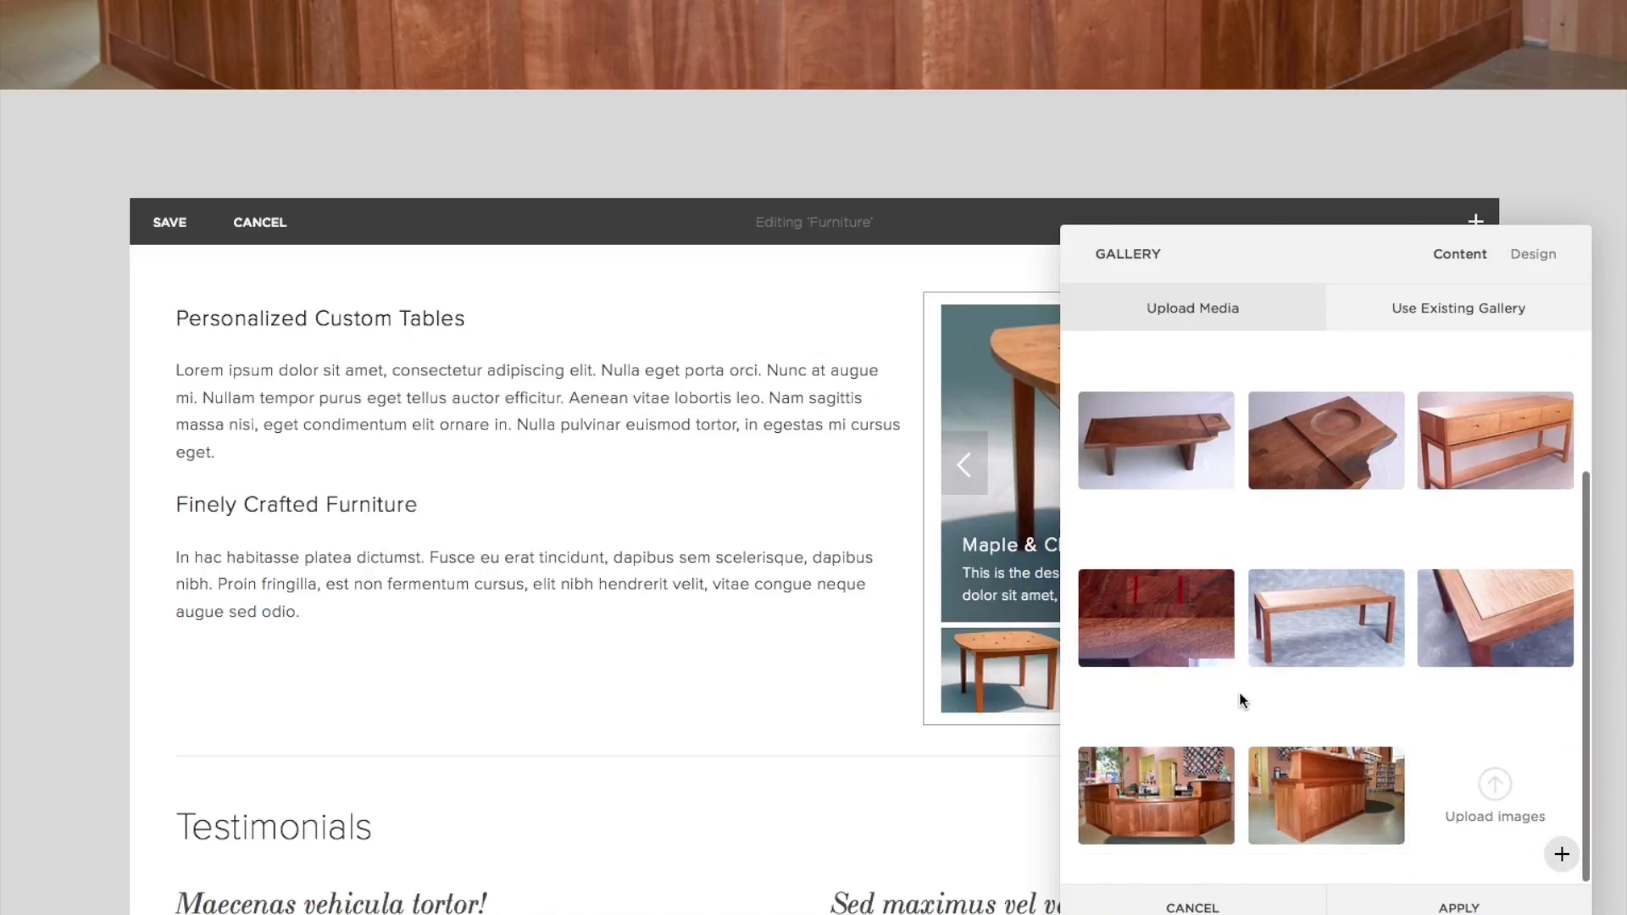
{"action": "scroll", "coordinate": [1241, 699], "scroll_direction": "up", "scroll_amount": 2}
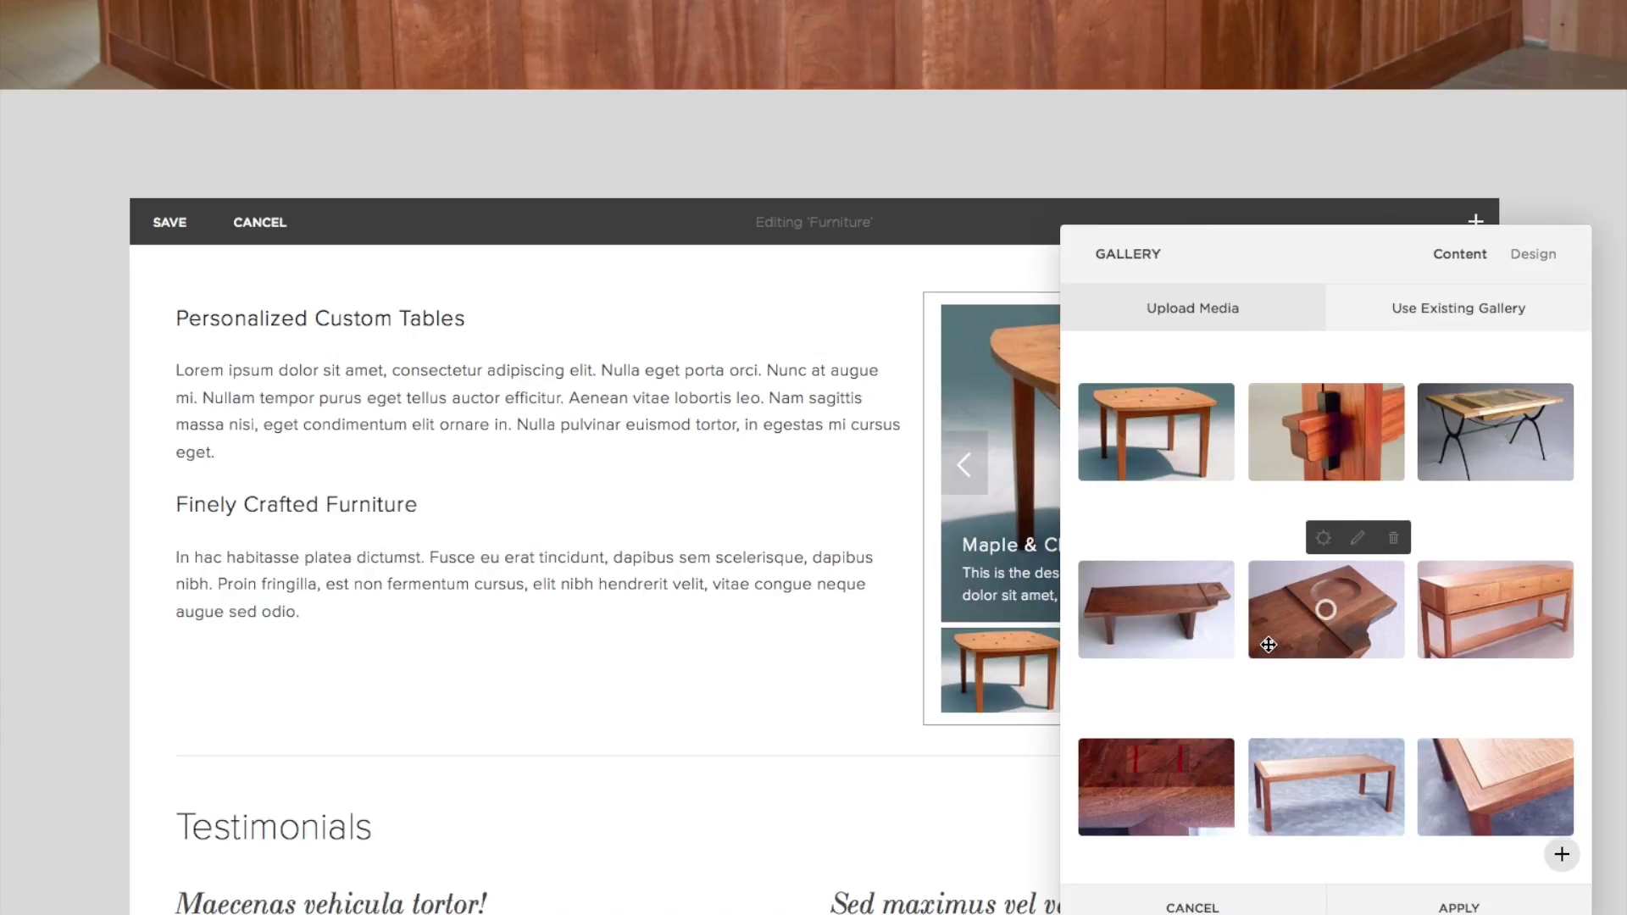
{"action": "scroll", "coordinate": [1269, 645], "scroll_direction": "down", "scroll_amount": 1}
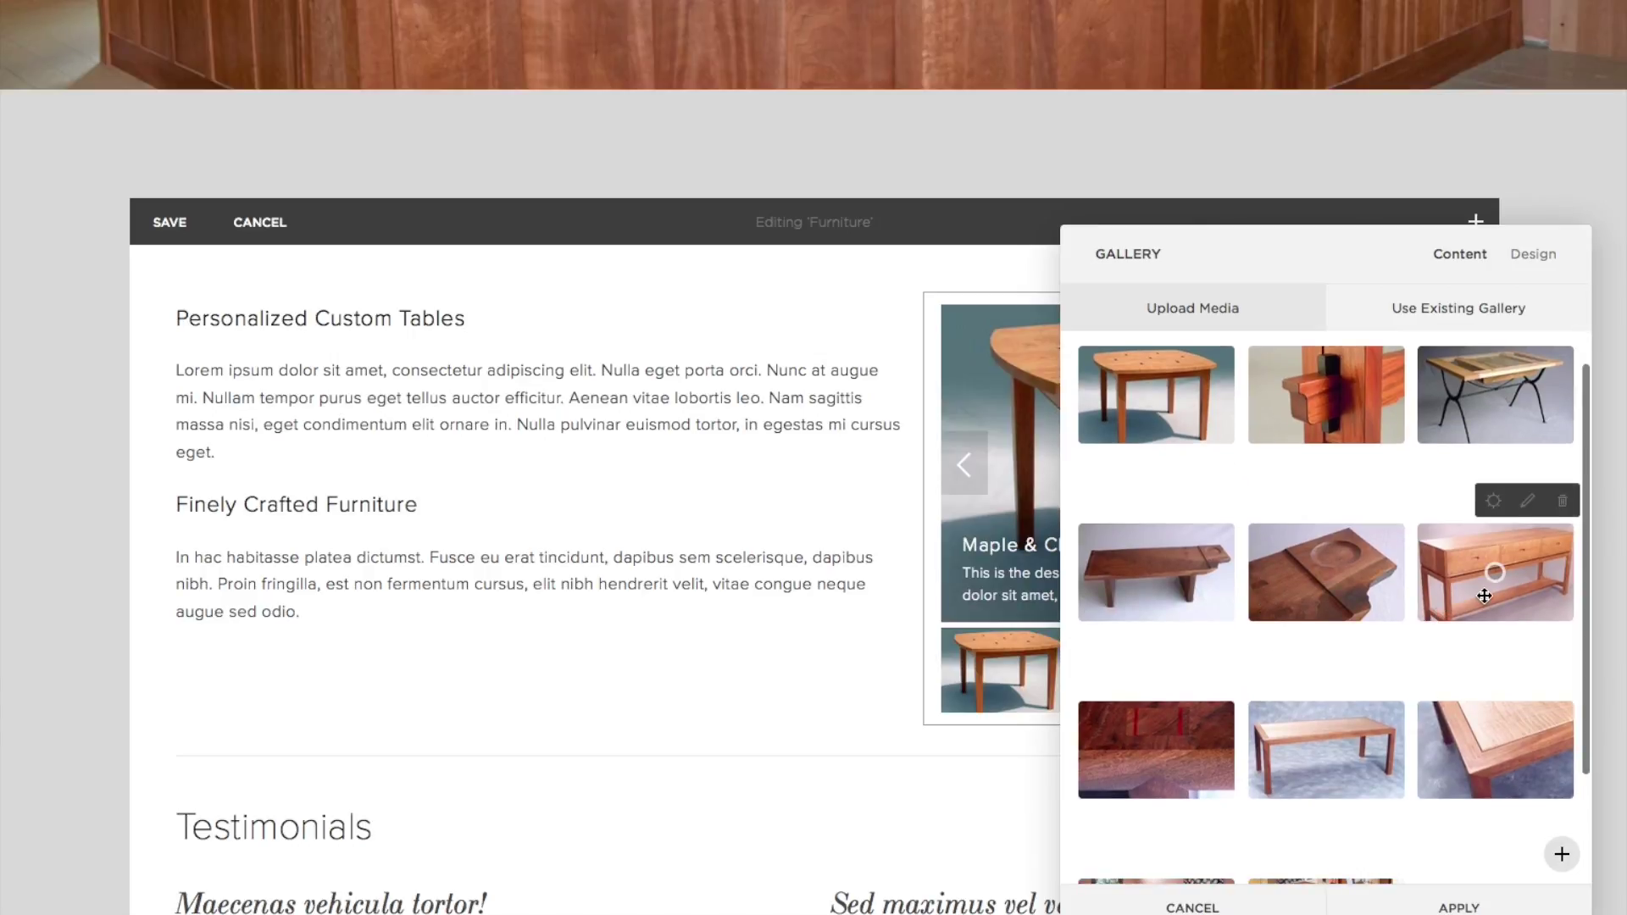
{"action": "left_click_drag", "start_coordinate": [1486, 595], "coordinate": [1144, 597]}
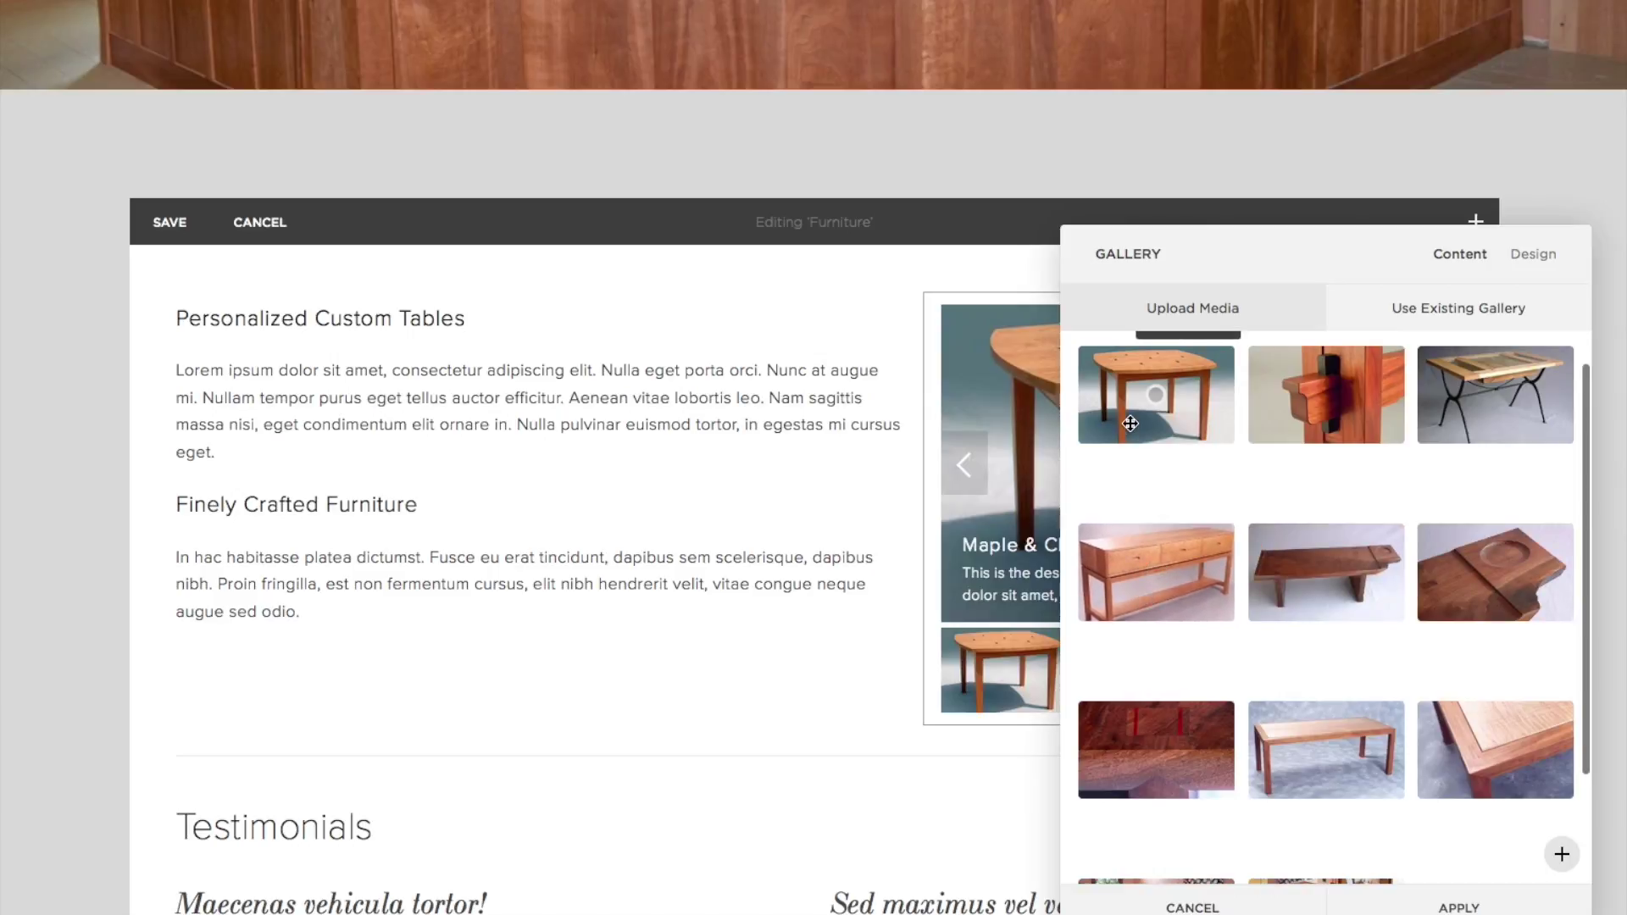
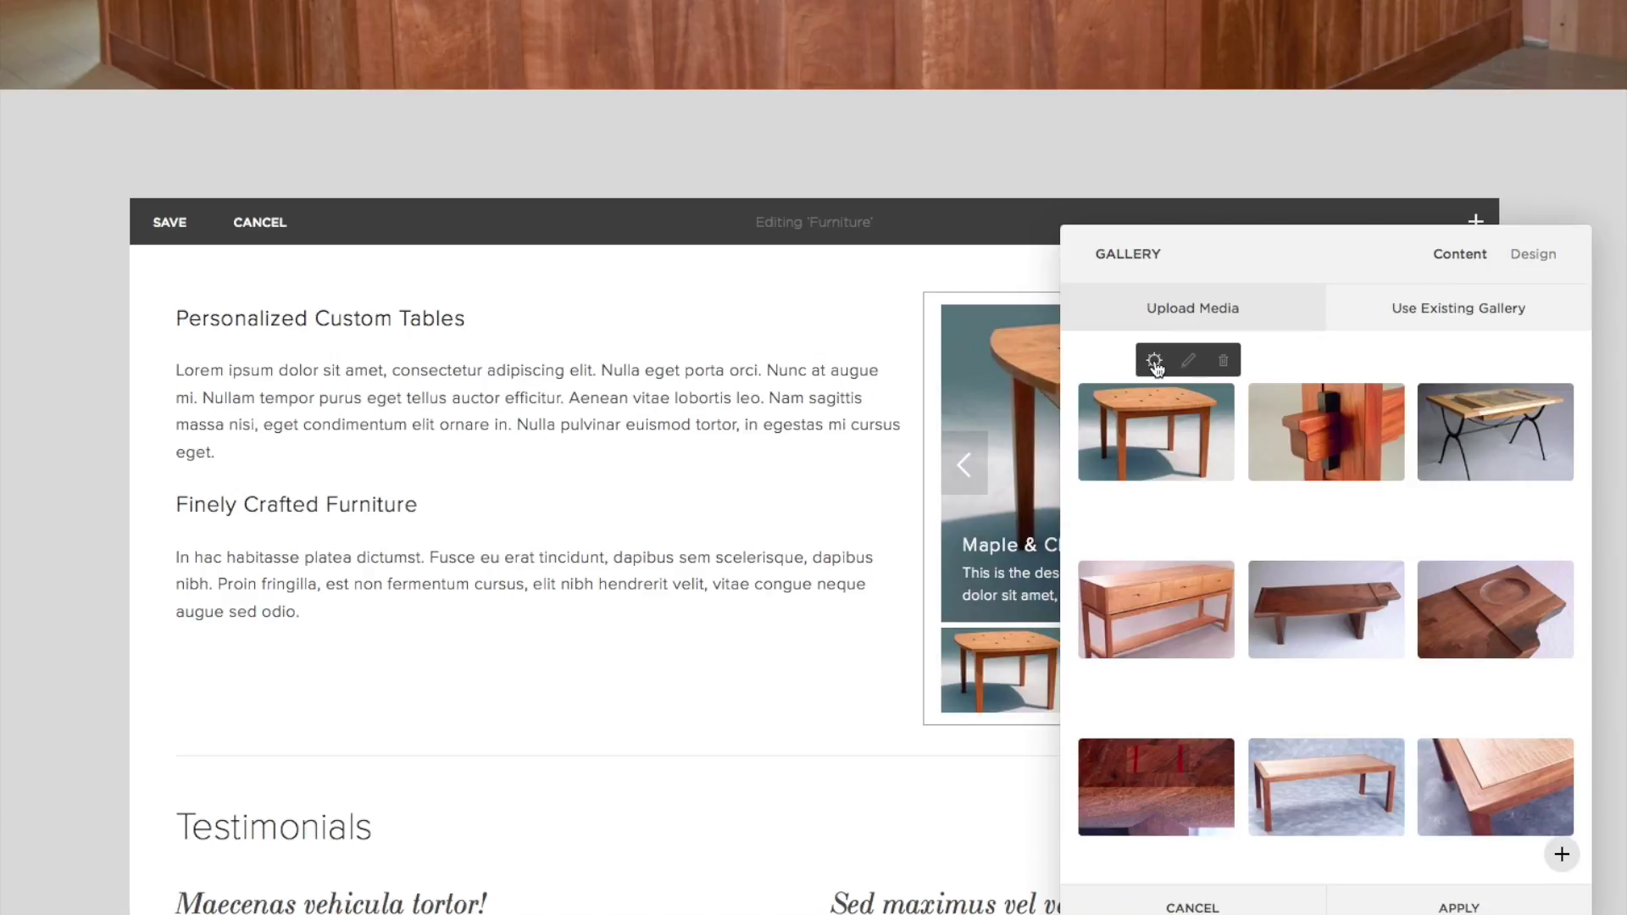
Review the title, description and clickthrough URL settings of the gallery's first table photo and of the table joint close-up.
{"action": "left_click", "coordinate": [1155, 362]}
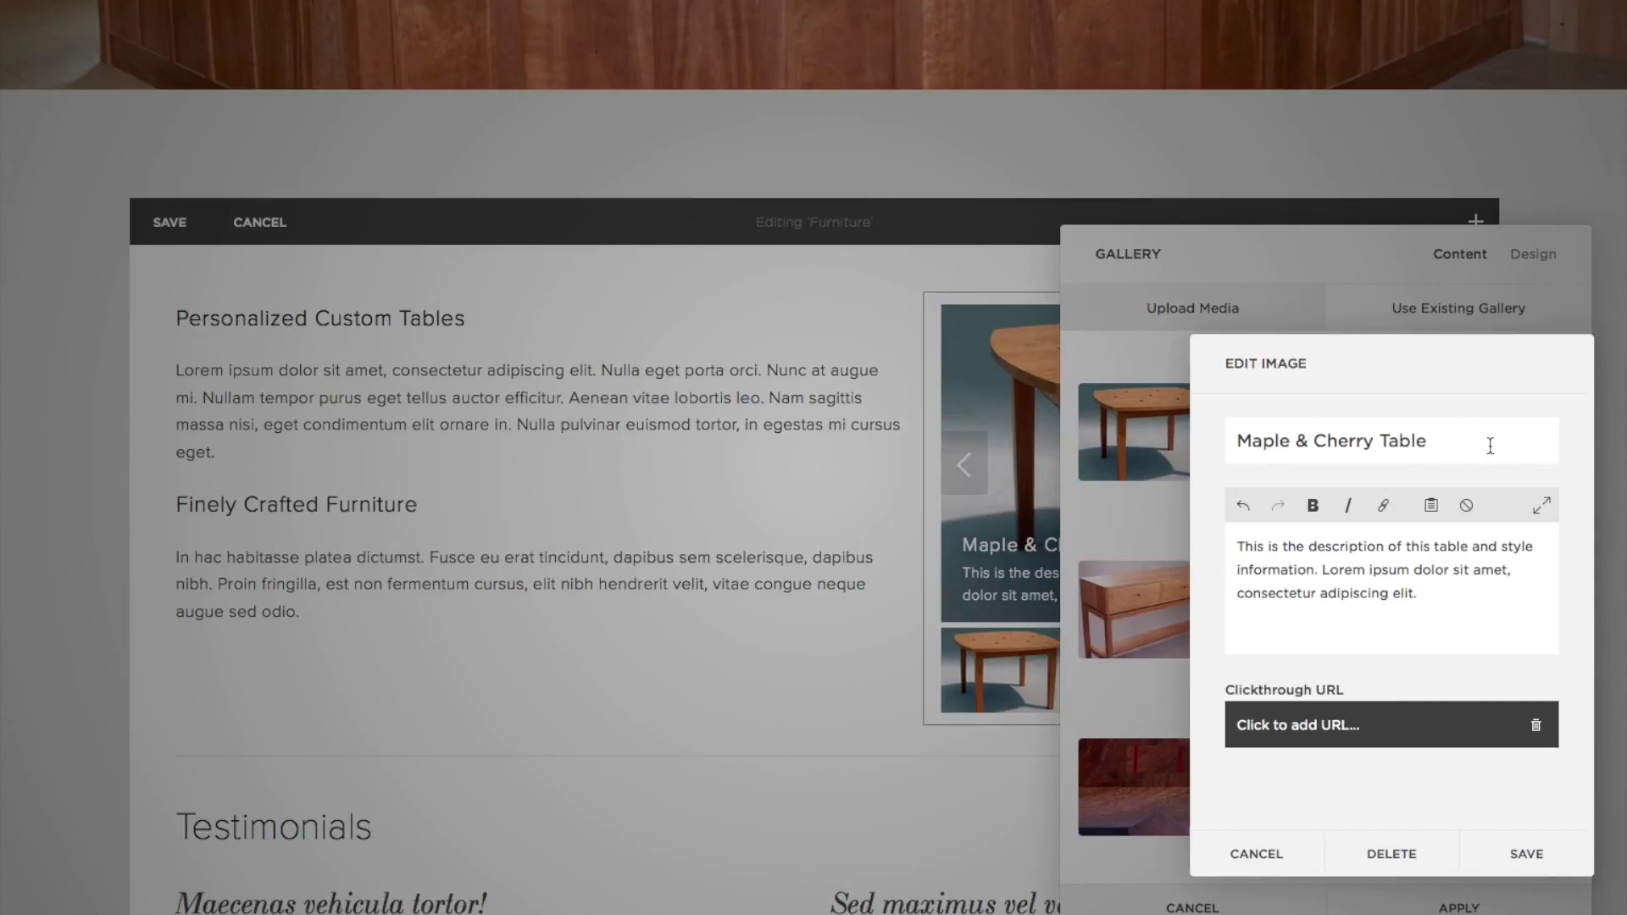
{"action": "left_click_drag", "start_coordinate": [1440, 600], "coordinate": [1222, 550]}
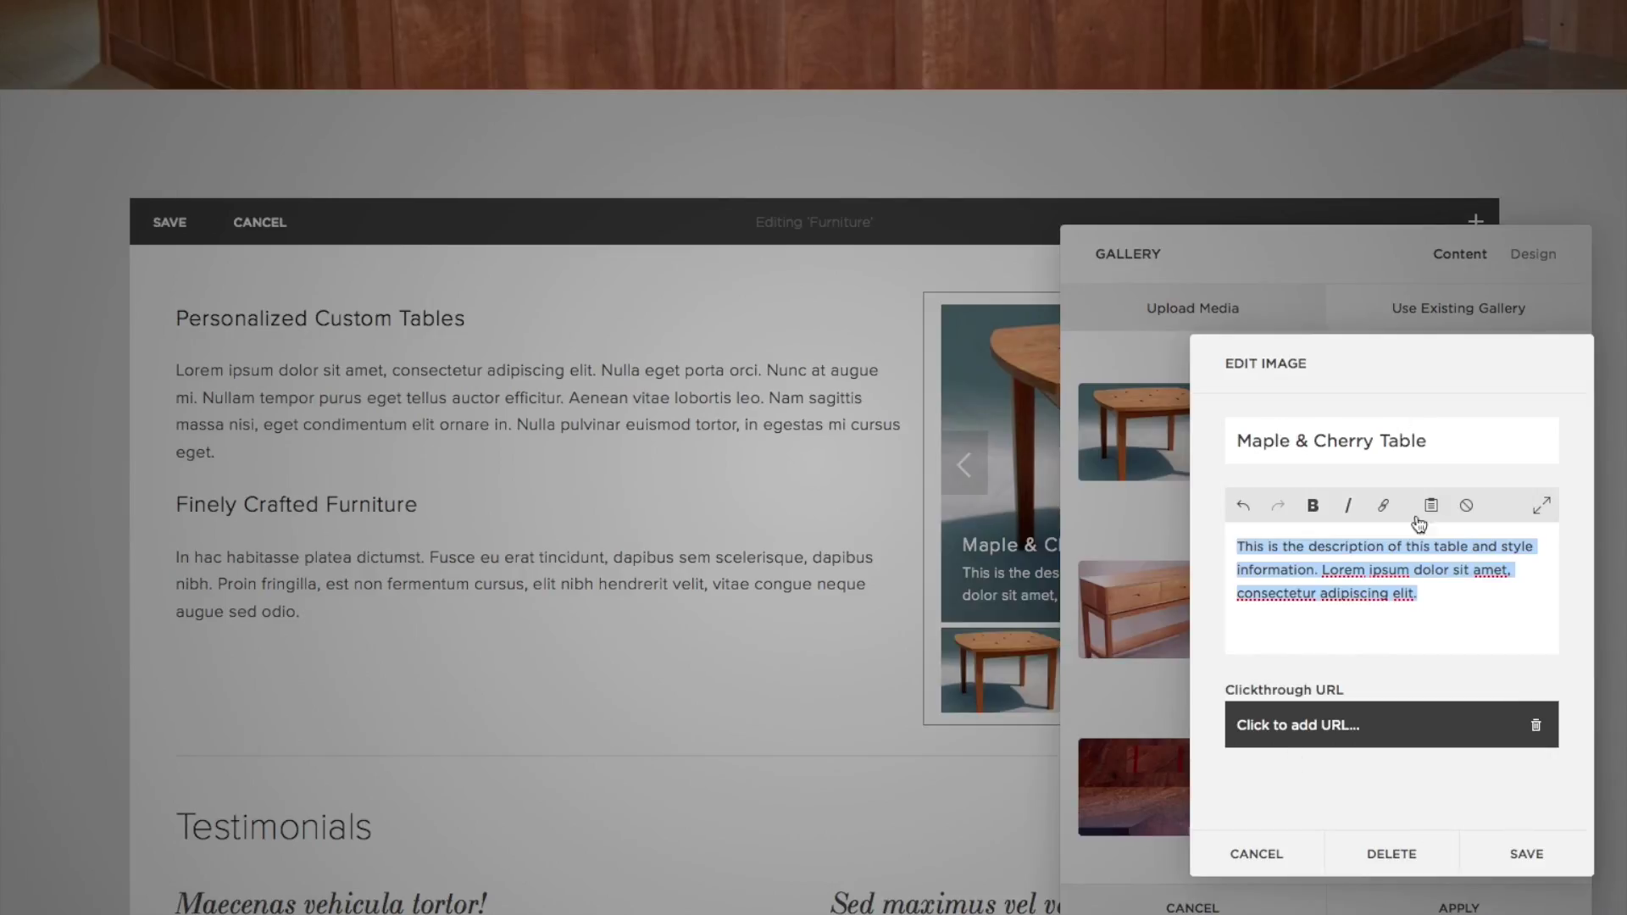
{"action": "left_click", "coordinate": [1520, 853]}
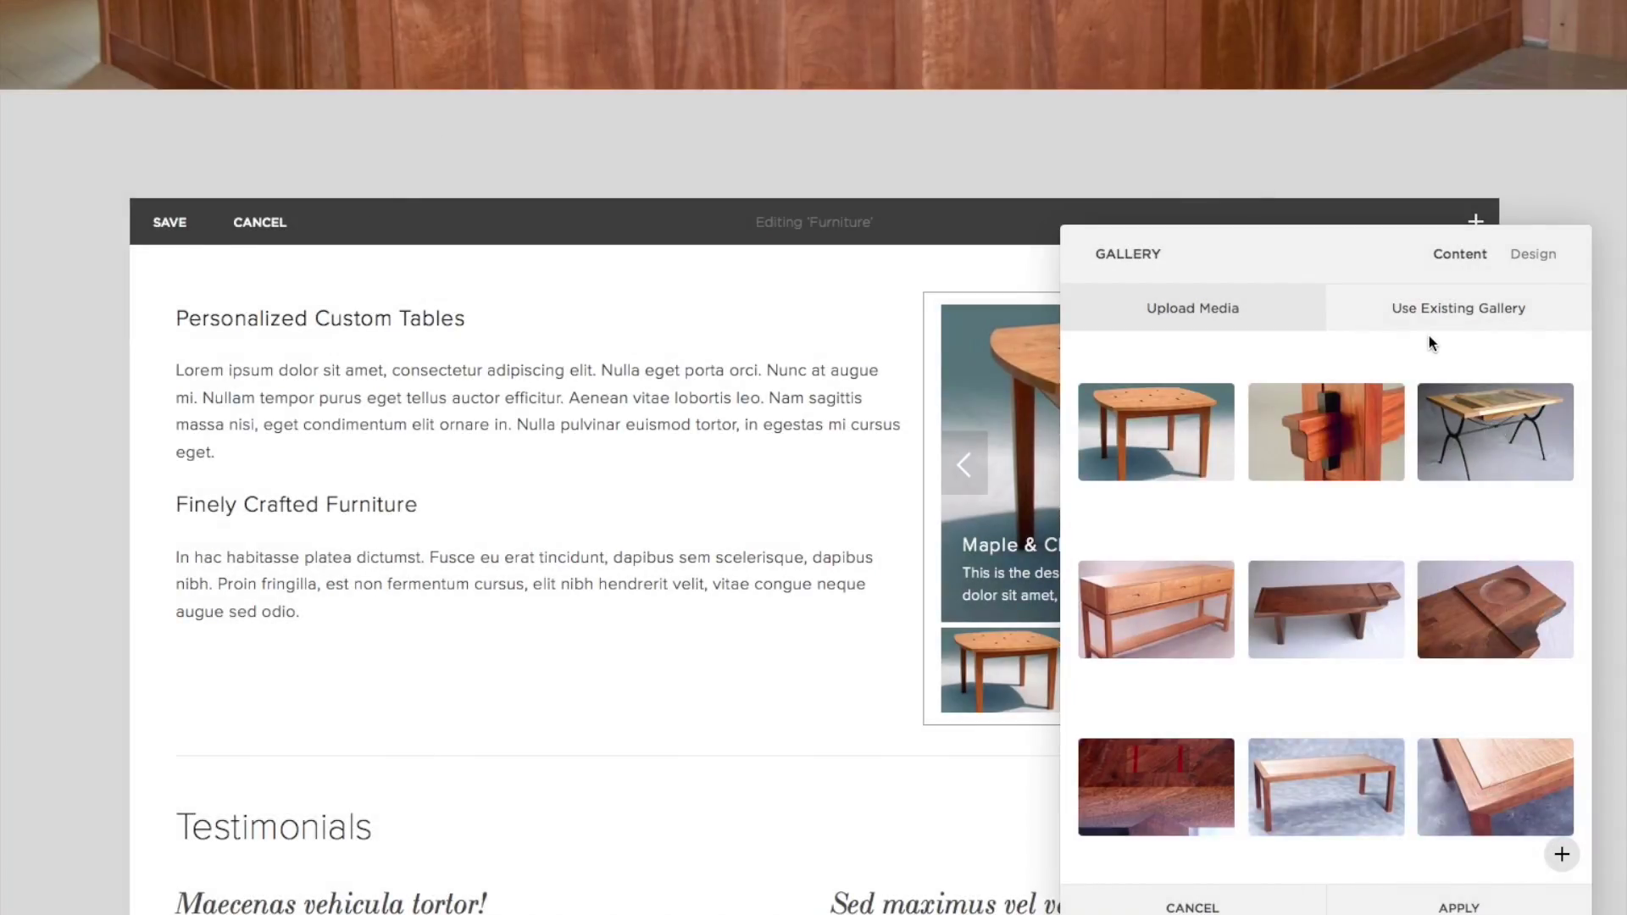
{"action": "mouse_move", "coordinate": [1296, 373]}
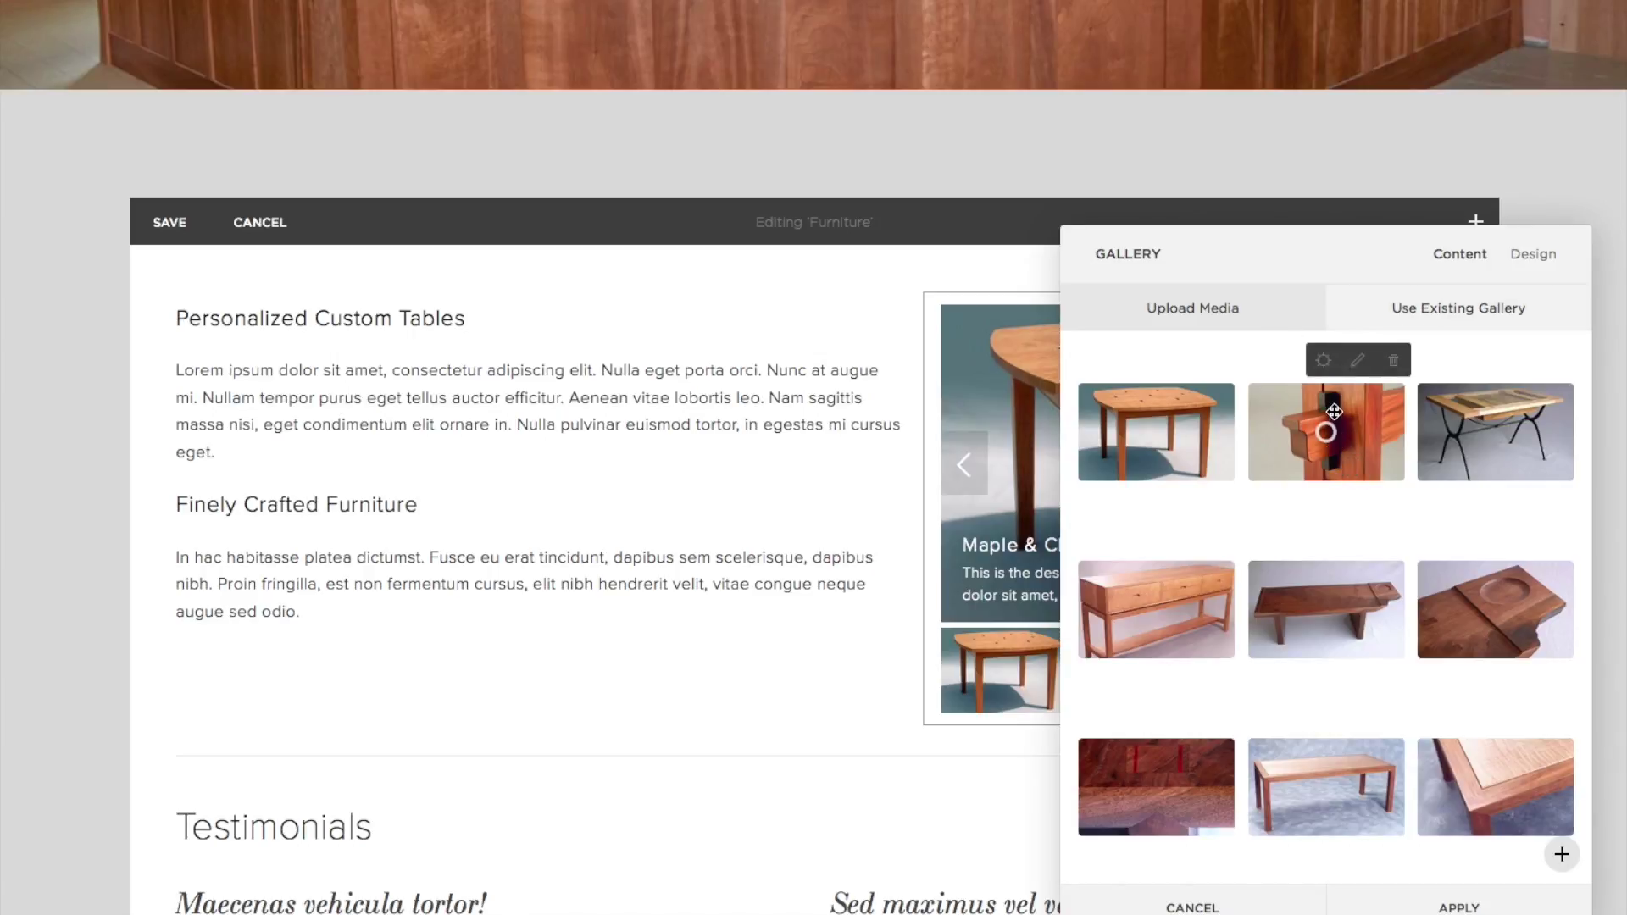
{"action": "left_click", "coordinate": [1323, 360]}
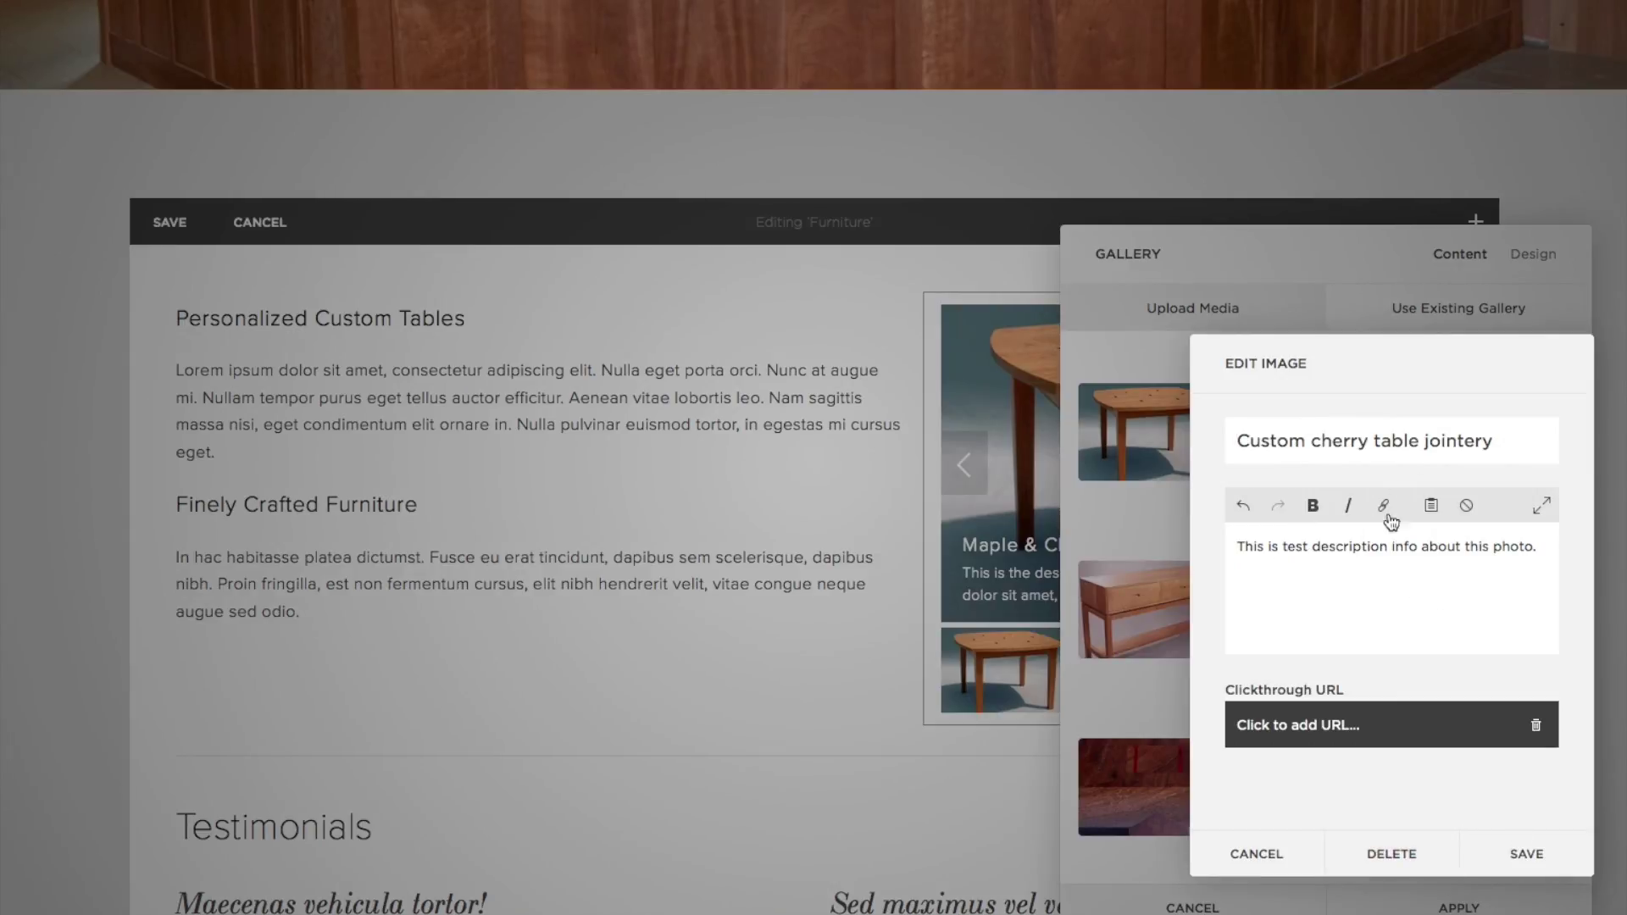
{"action": "left_click", "coordinate": [1258, 856]}
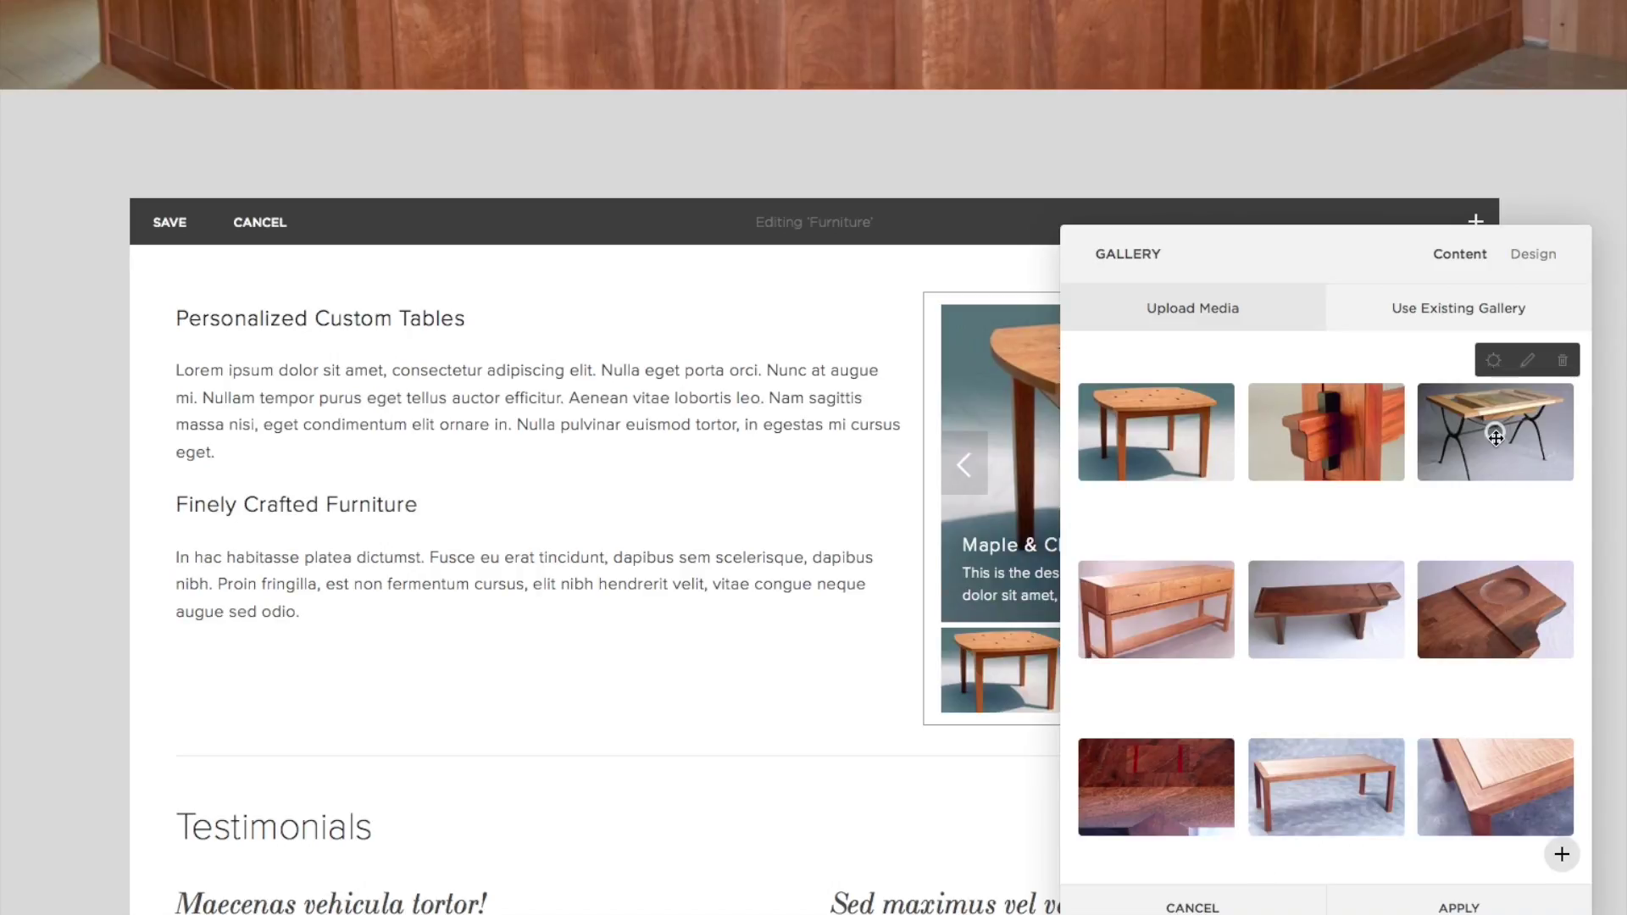
Copy the description text from the "Unique Table Design" photo and close its details without changes.
{"action": "left_click", "coordinate": [1495, 361]}
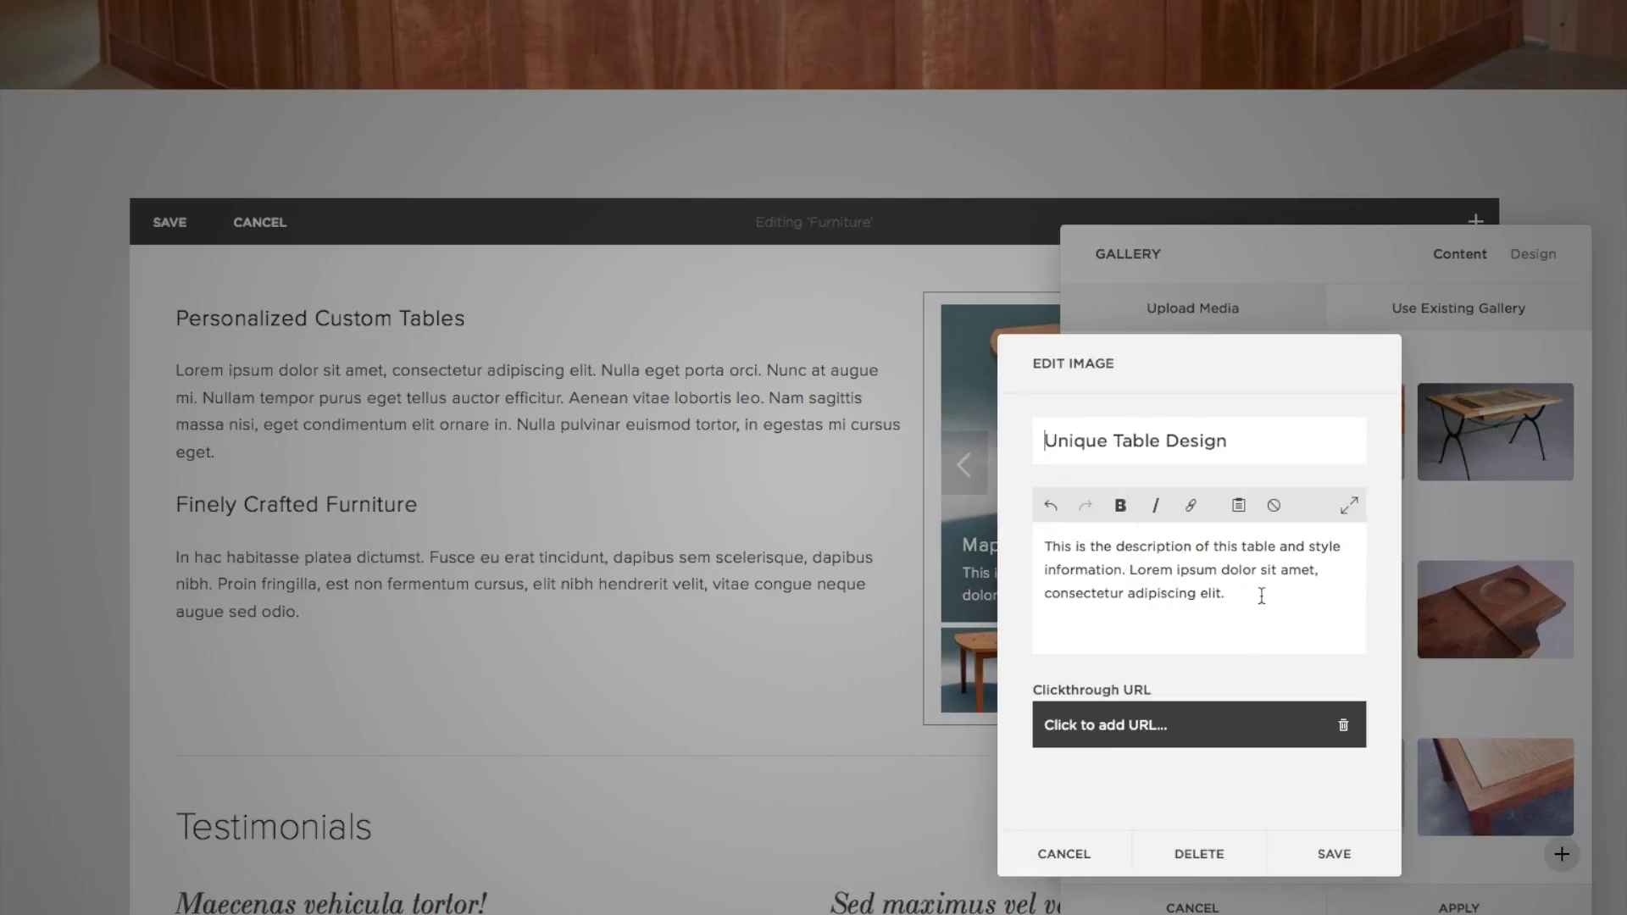
{"action": "left_click_drag", "start_coordinate": [1261, 595], "coordinate": [1022, 510]}
{"action": "key", "text": "ctrl+c"}
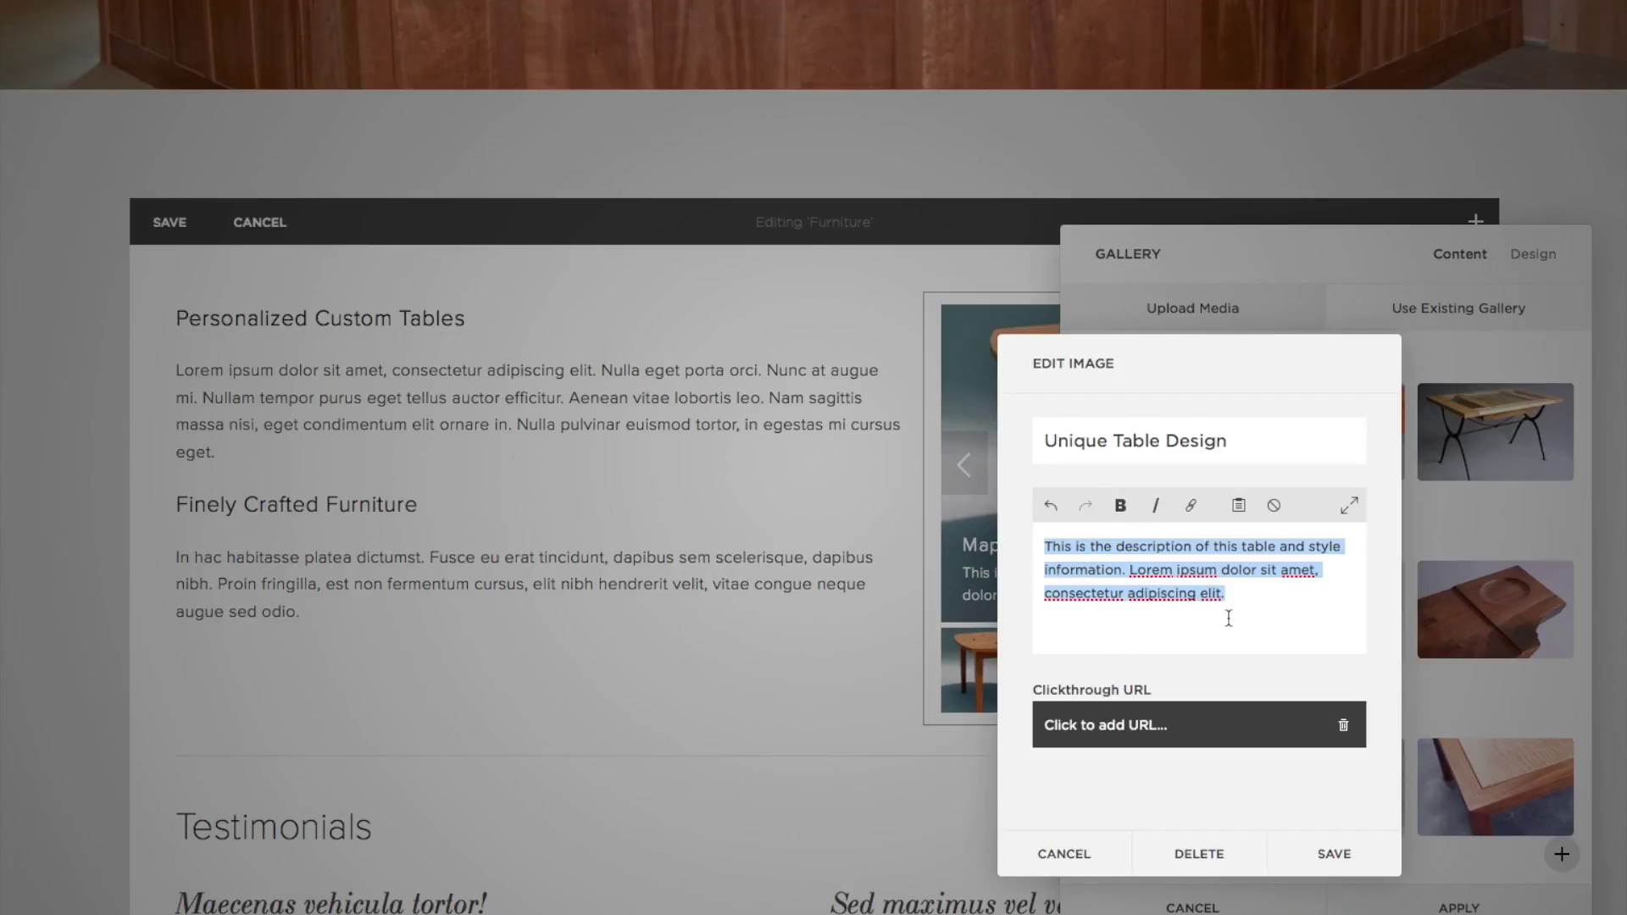
{"action": "left_click", "coordinate": [1251, 603]}
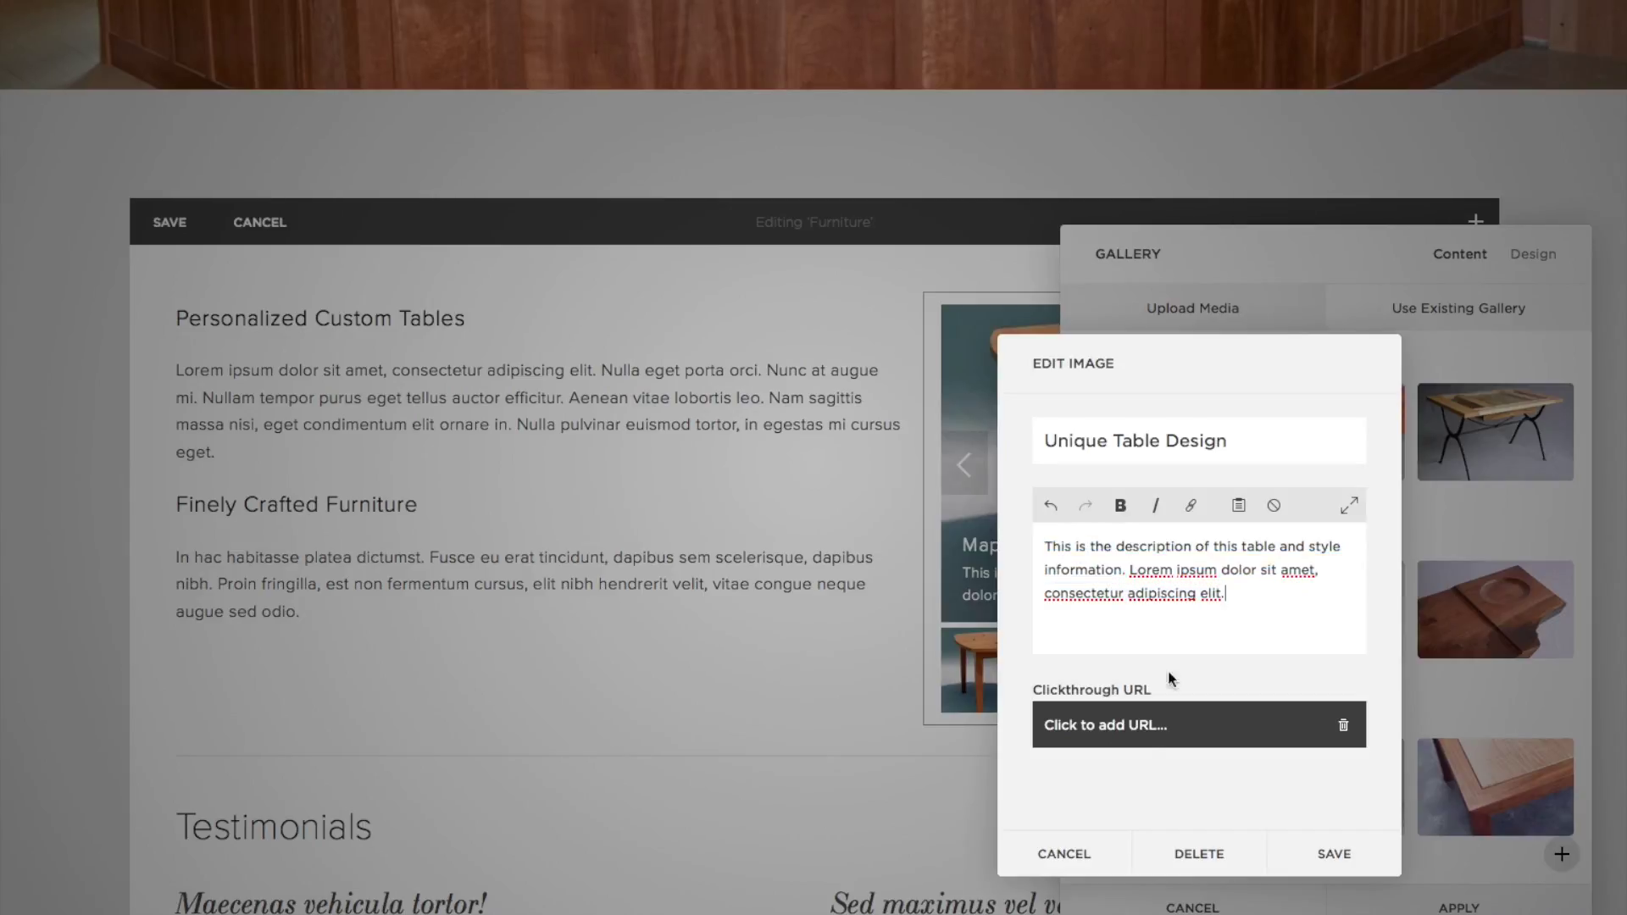
{"action": "left_click", "coordinate": [1066, 856]}
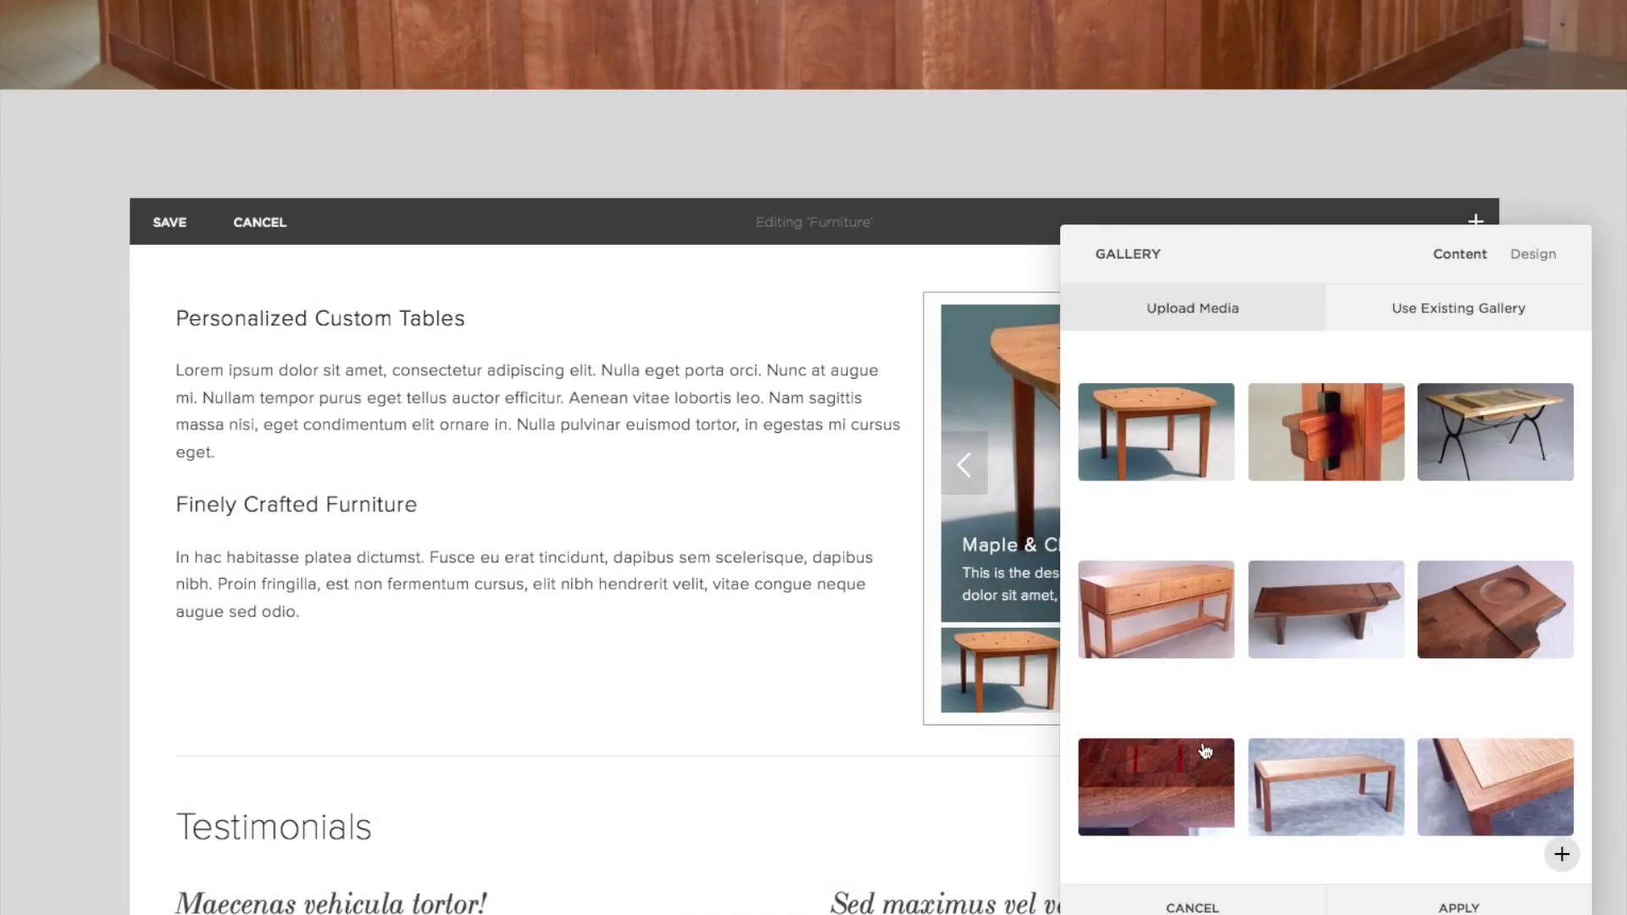
Title the drawer console table photo "Custom Maple Table", paste the copied description into it and save the image details.
{"action": "left_click", "coordinate": [1150, 547]}
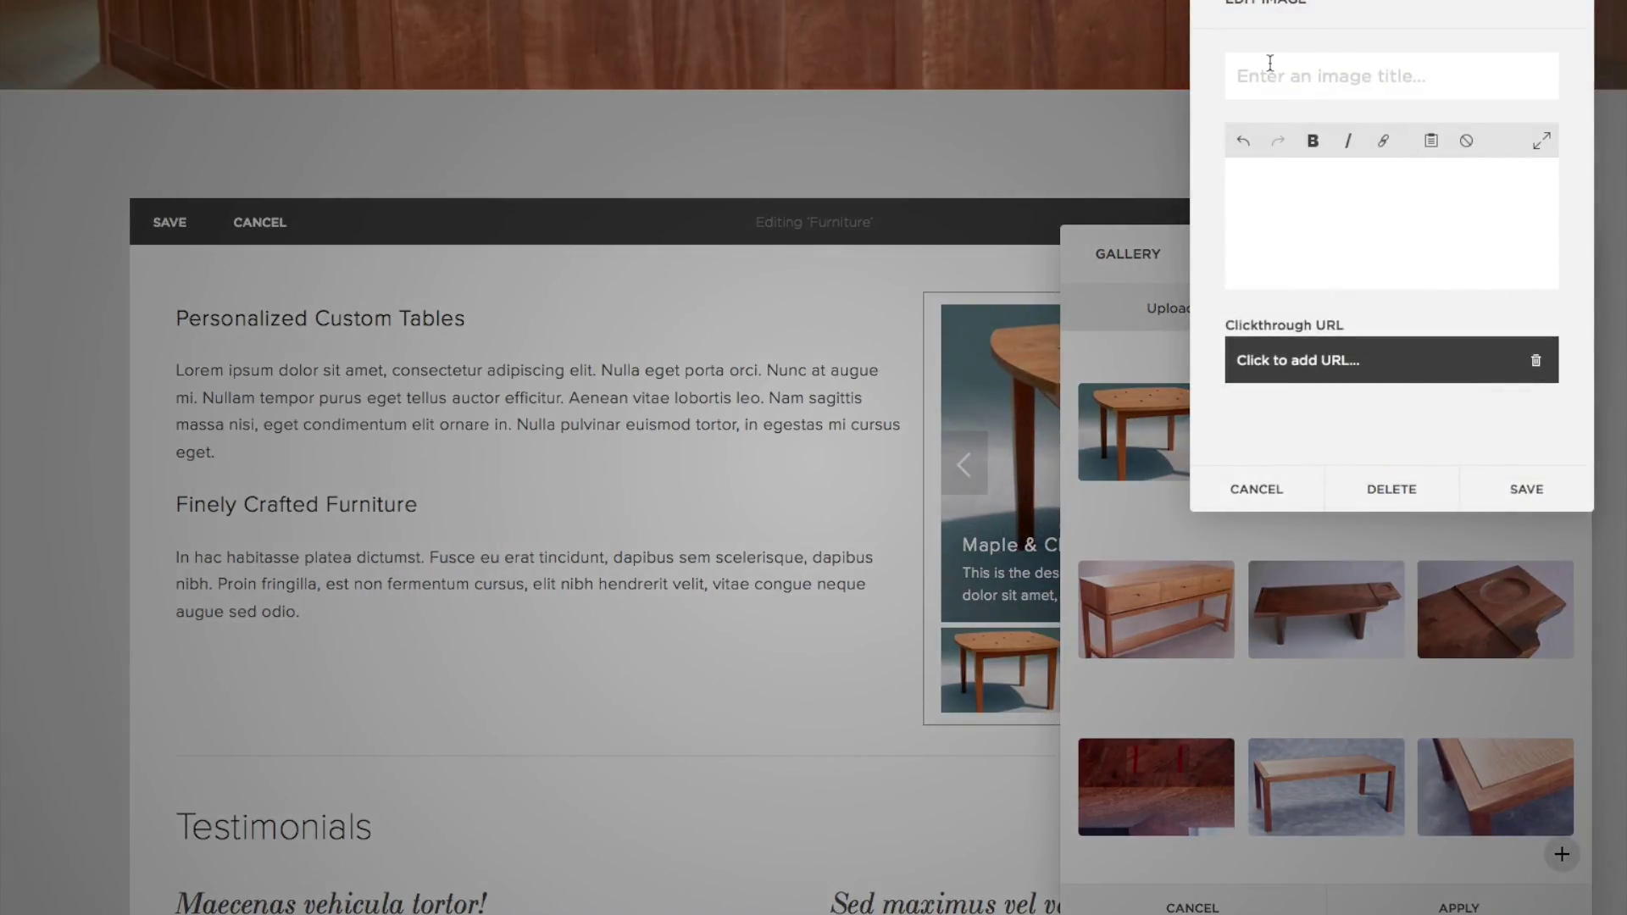
{"action": "type", "text": "Custom Table"}
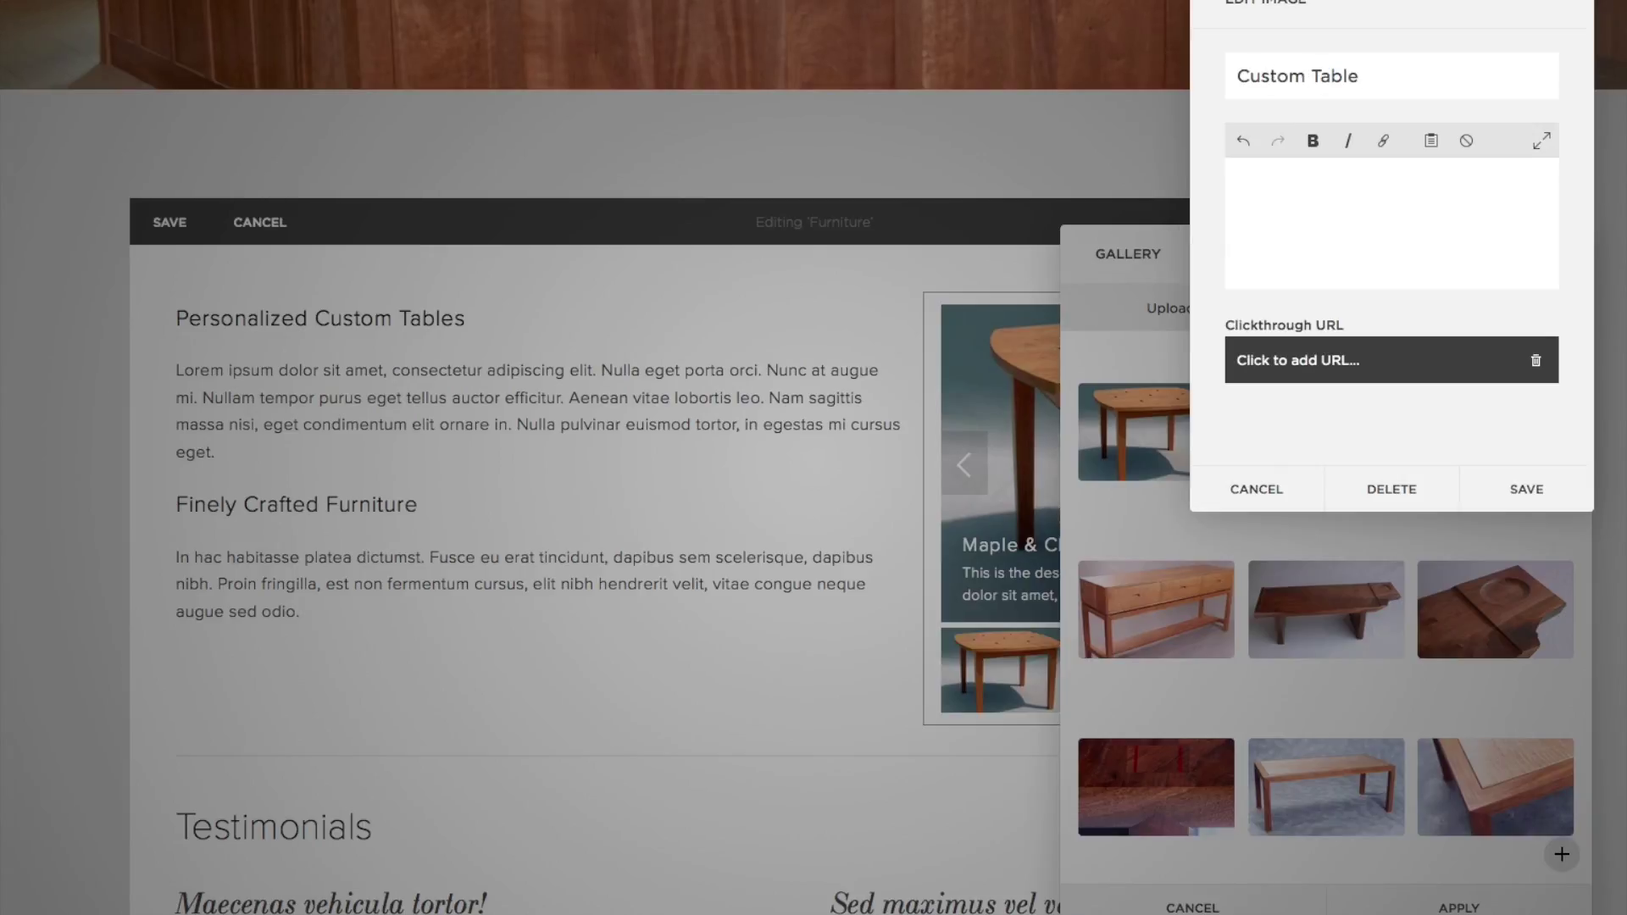
{"action": "left_click", "coordinate": [1313, 75]}
{"action": "type", "text": "Maple"}
{"action": "left_click", "coordinate": [1256, 190]}
{"action": "key", "text": "ctrl+v"}
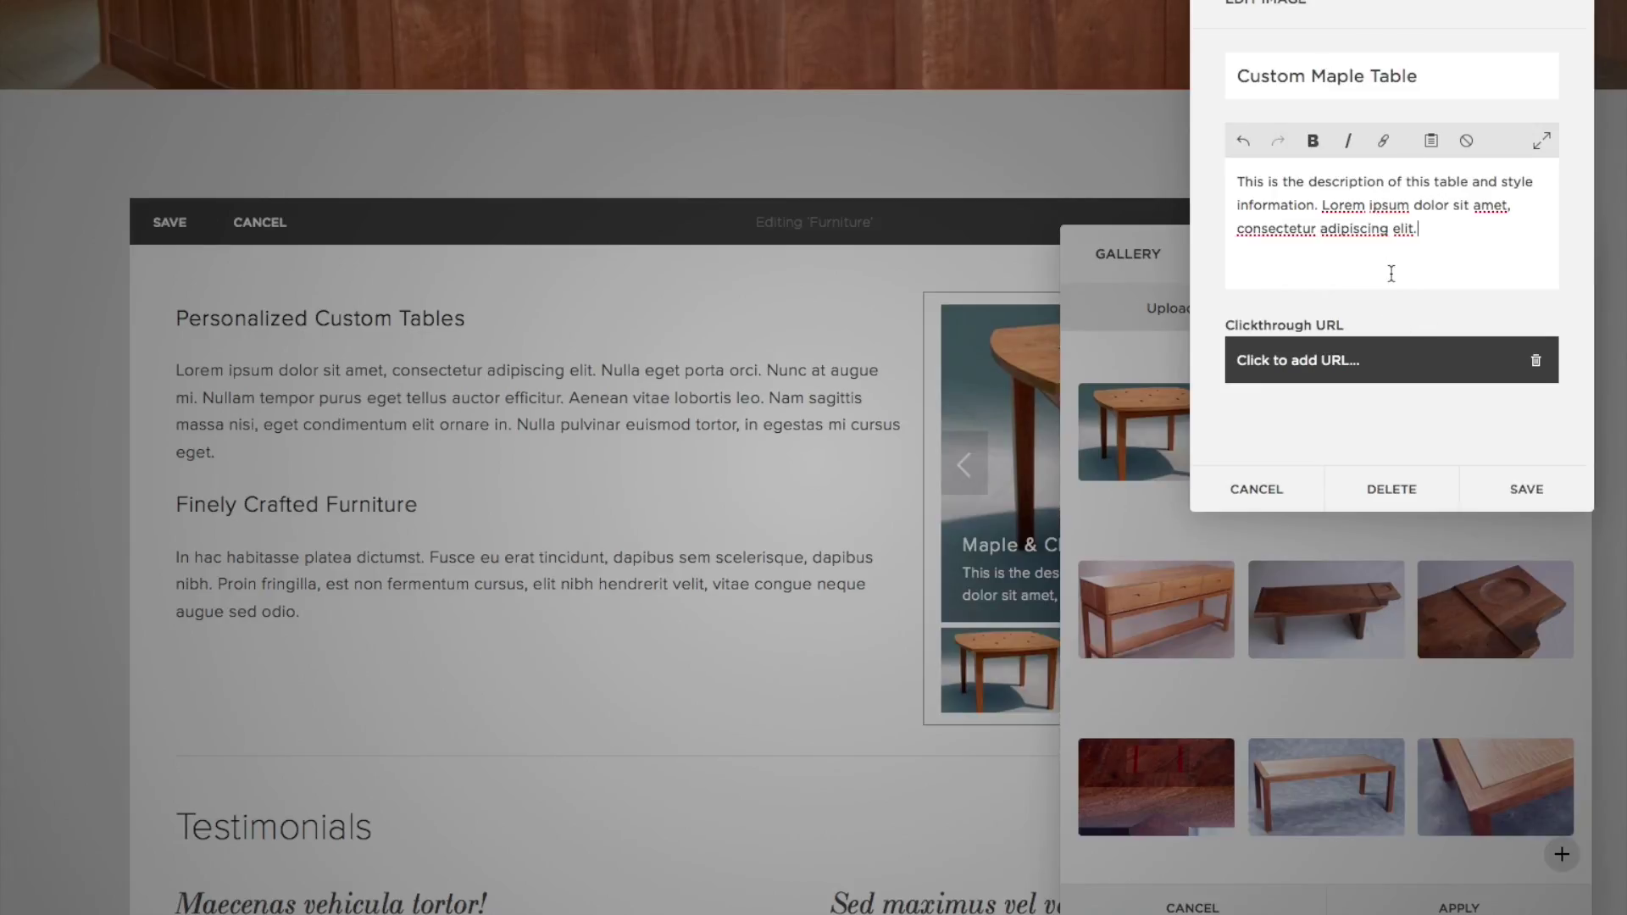
{"action": "left_click", "coordinate": [1520, 495]}
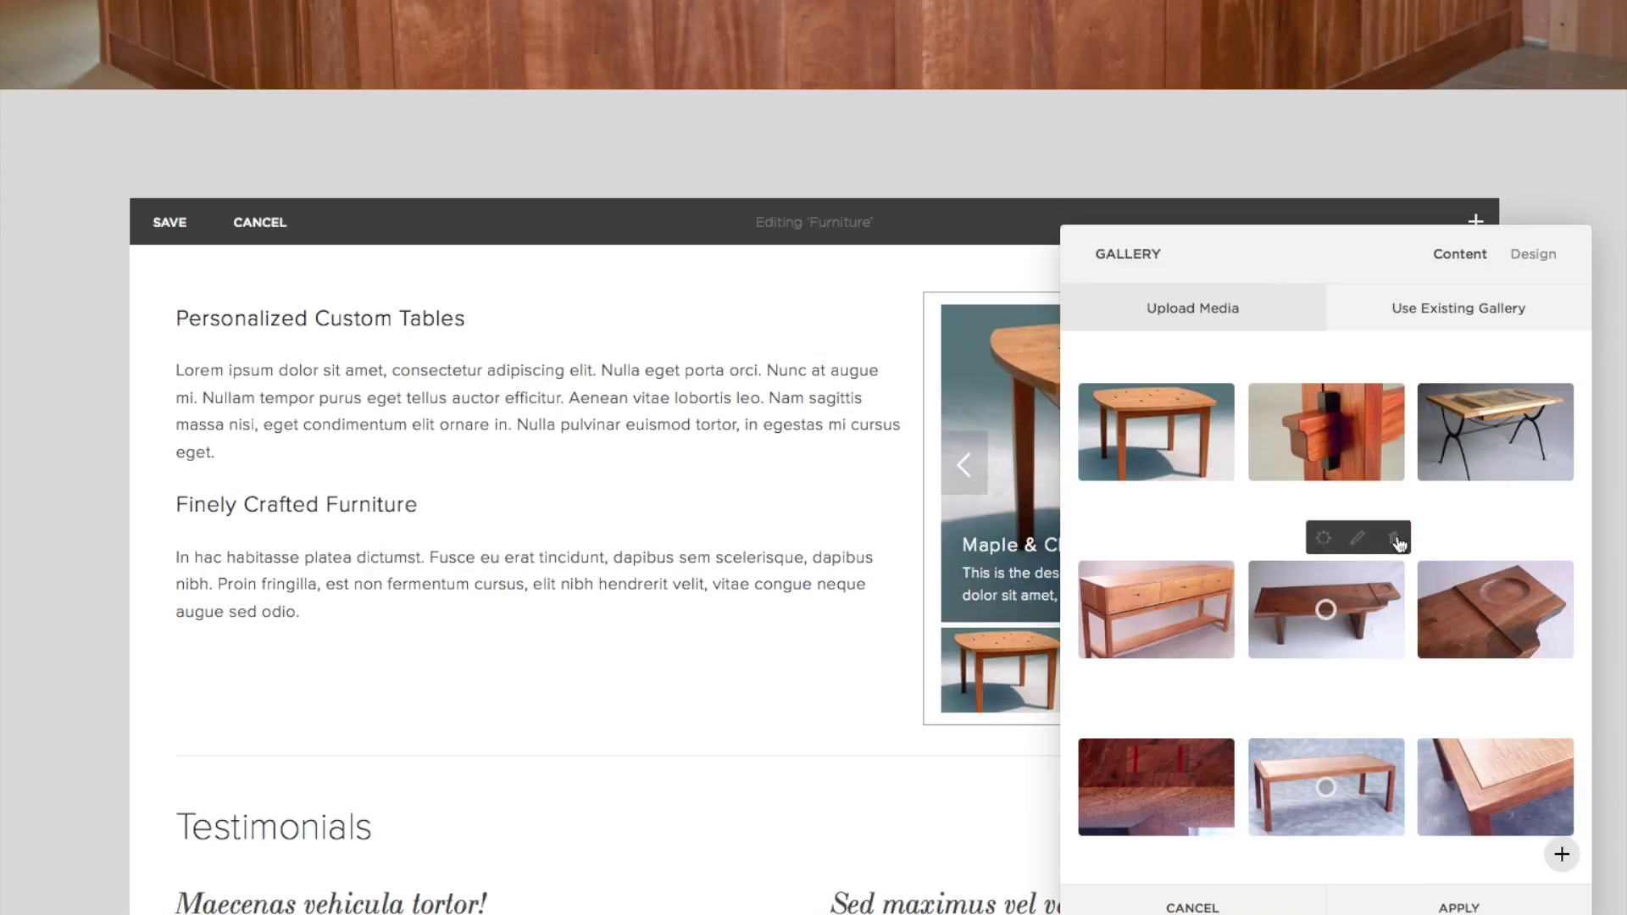
Apply the gallery changes and save the Furniture page content.
{"action": "mouse_move", "coordinate": [1320, 425]}
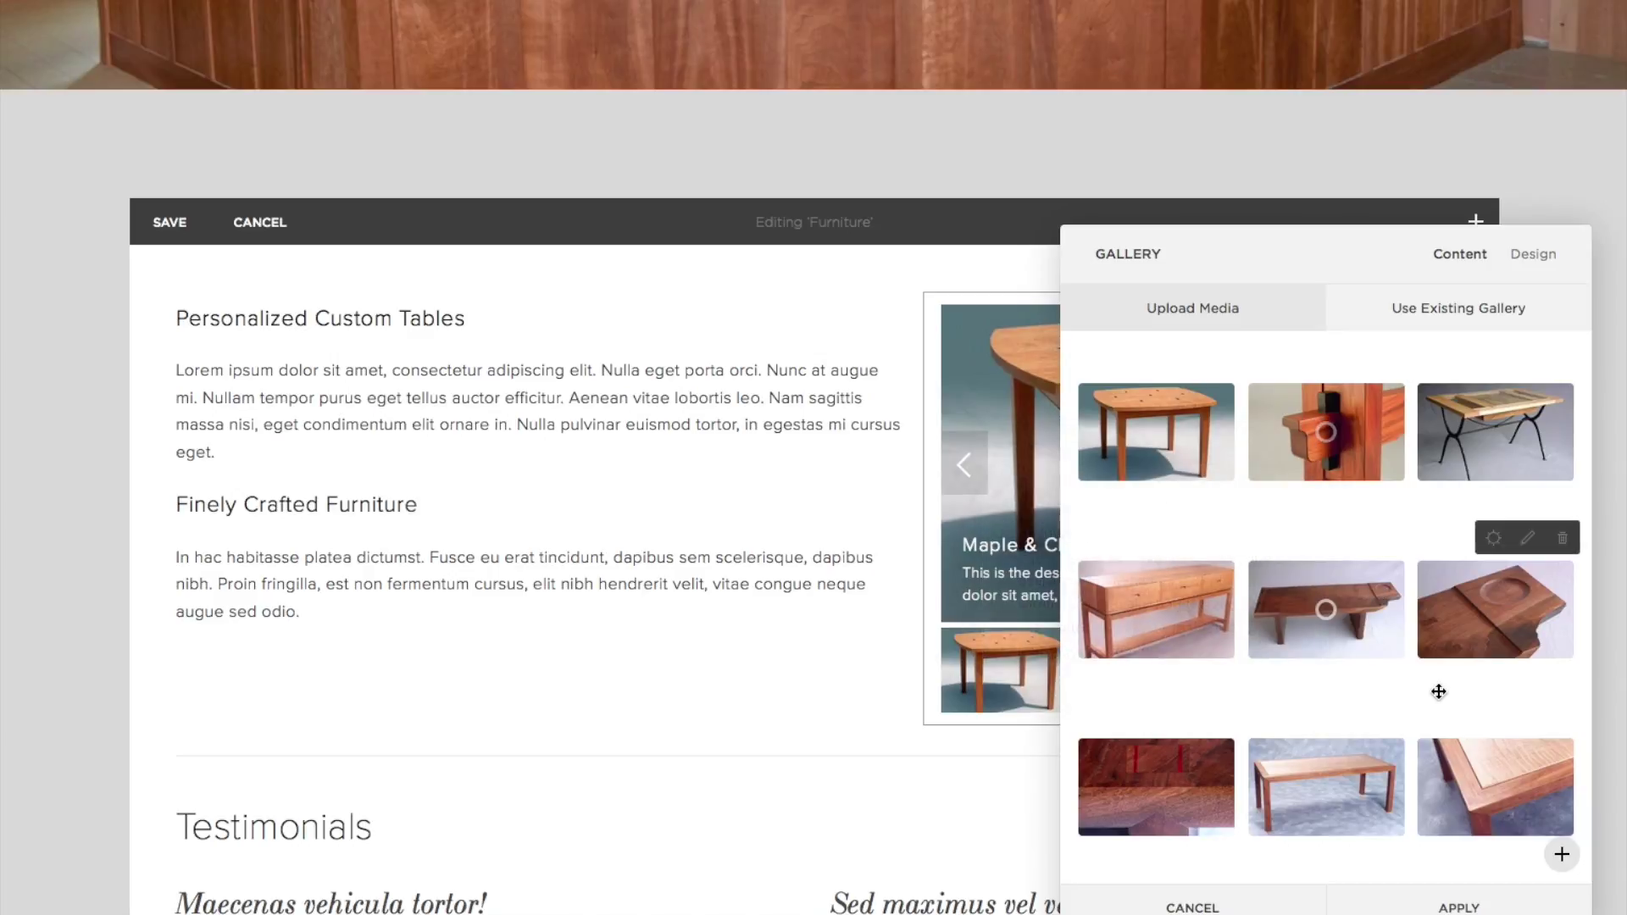
{"action": "left_click", "coordinate": [1463, 896]}
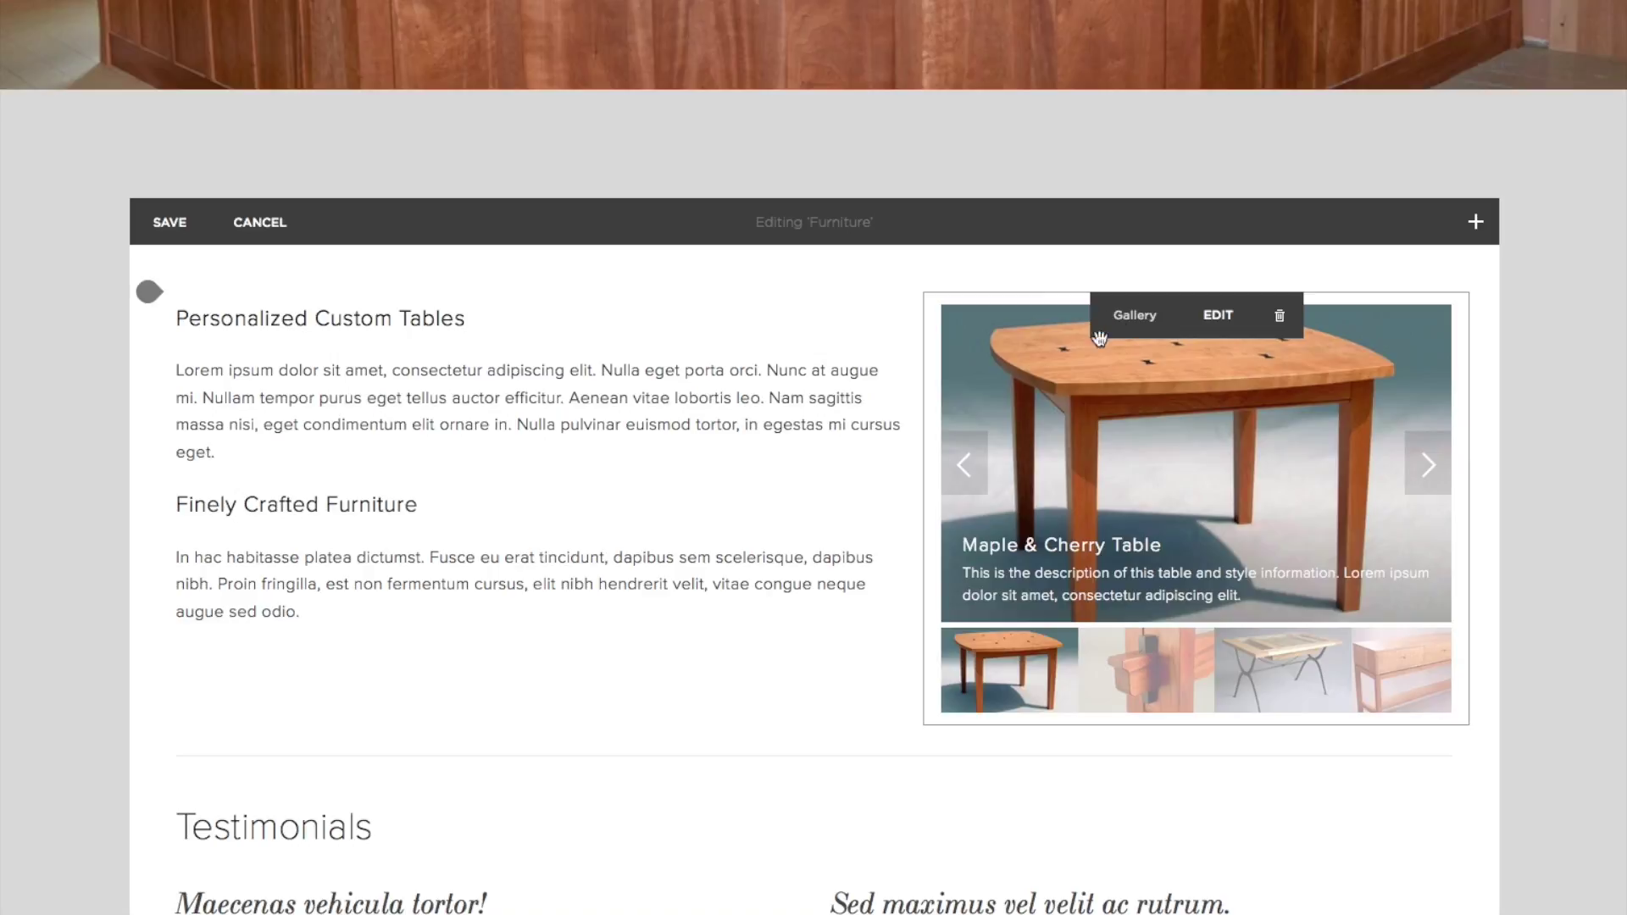
{"action": "left_click", "coordinate": [167, 224]}
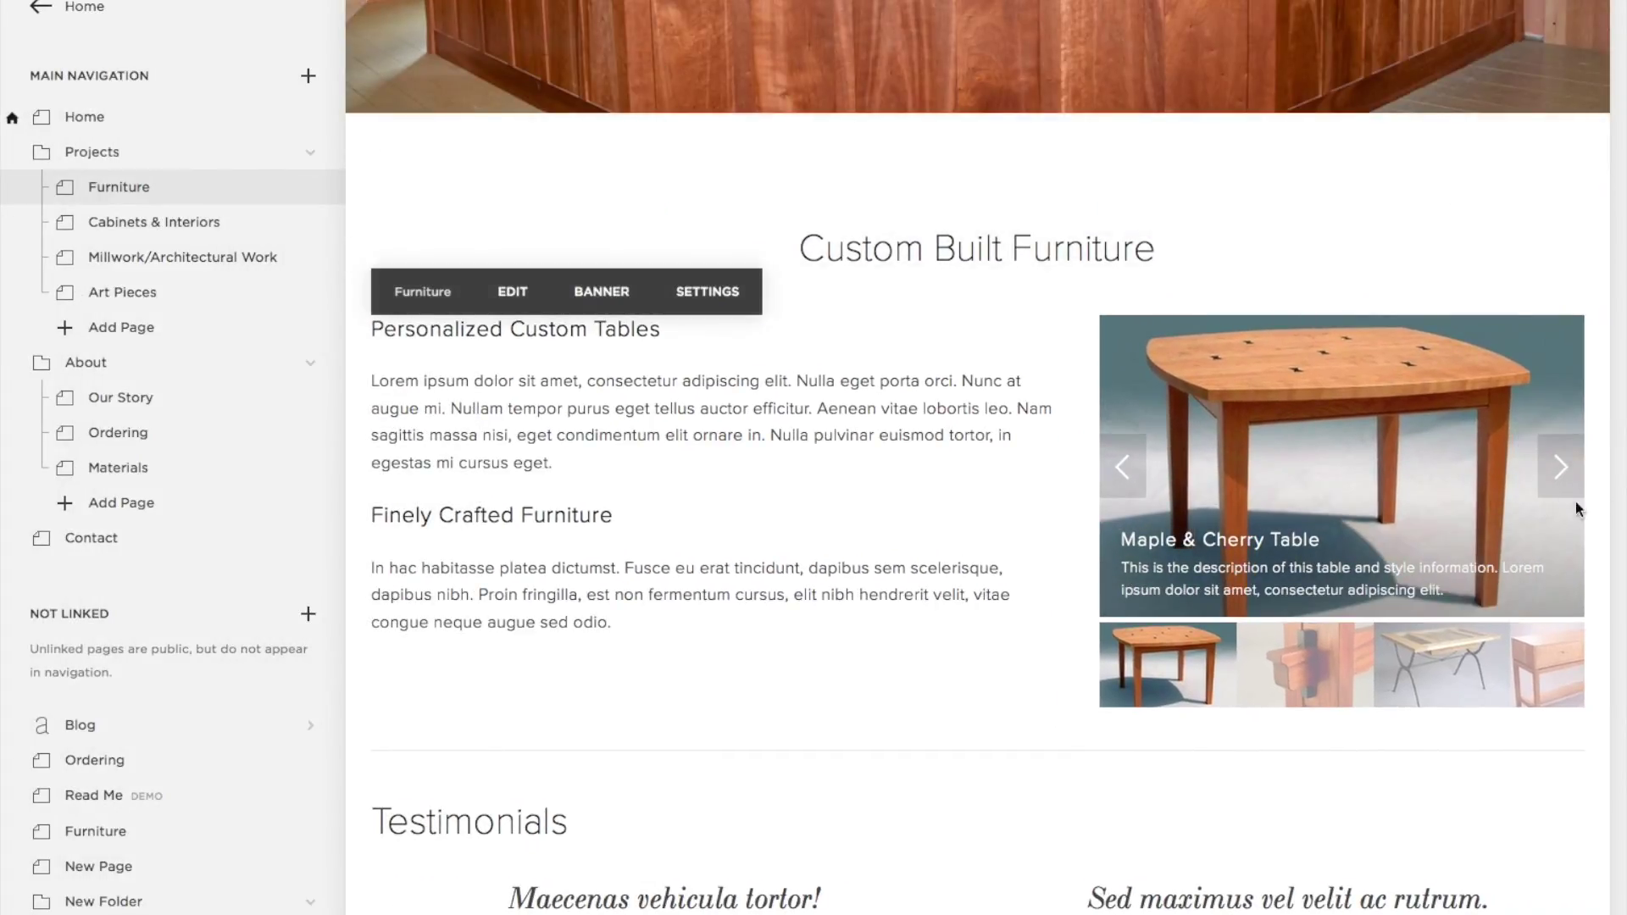
Browse forward and back through the Furniture page gallery to check the photo order, titles and descriptions.
{"action": "left_click", "coordinate": [1560, 467]}
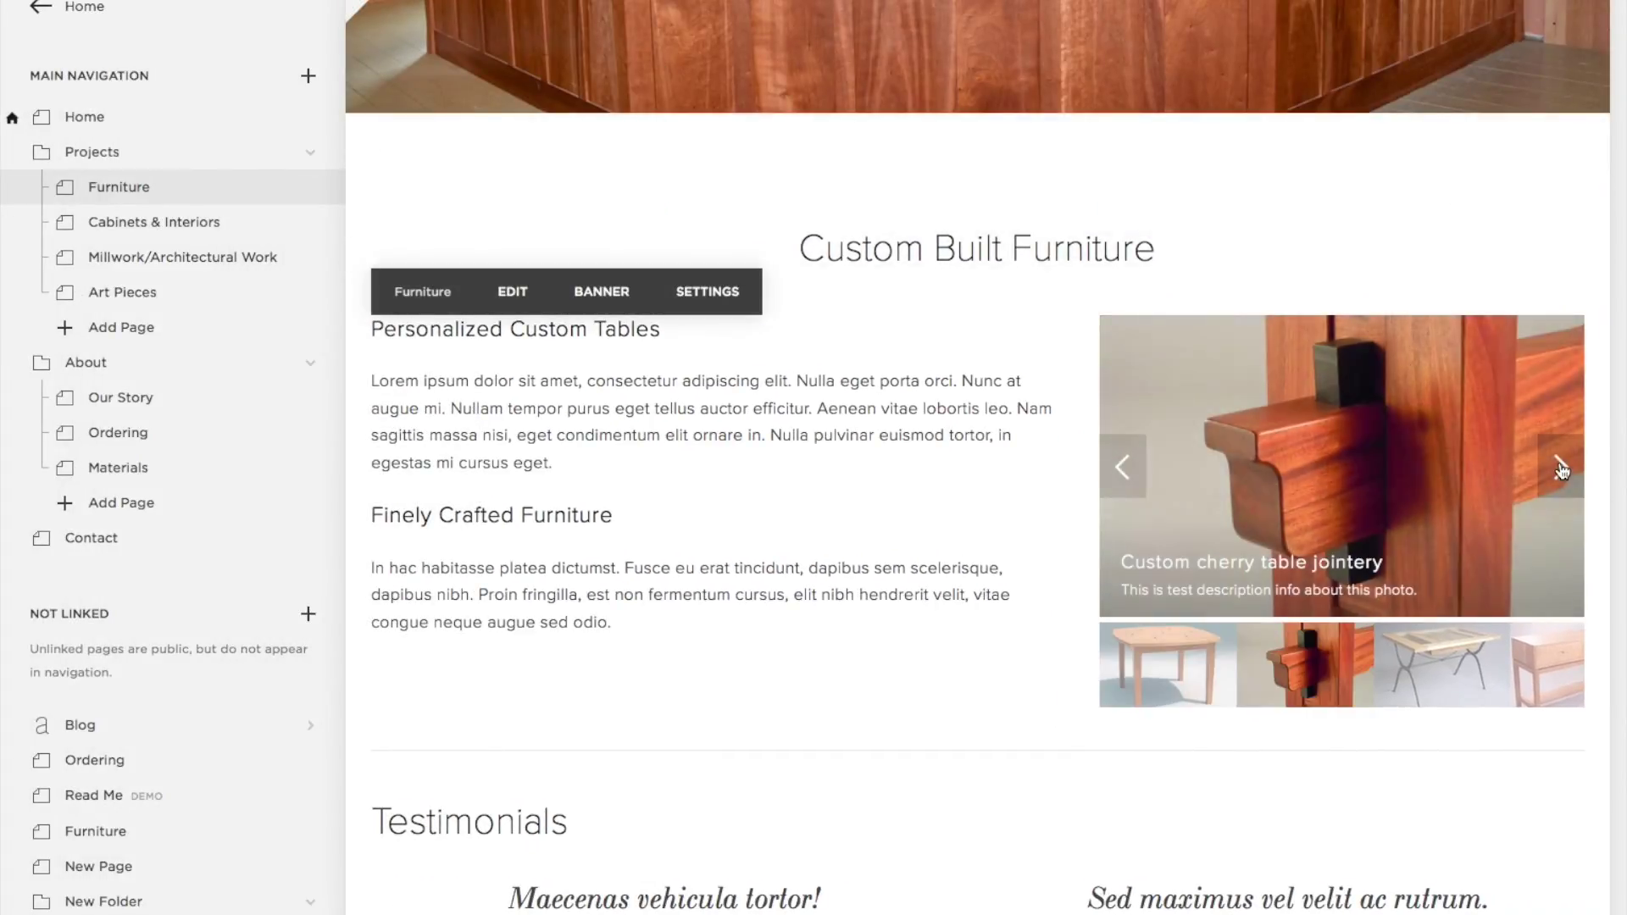
{"action": "left_click", "coordinate": [1560, 467]}
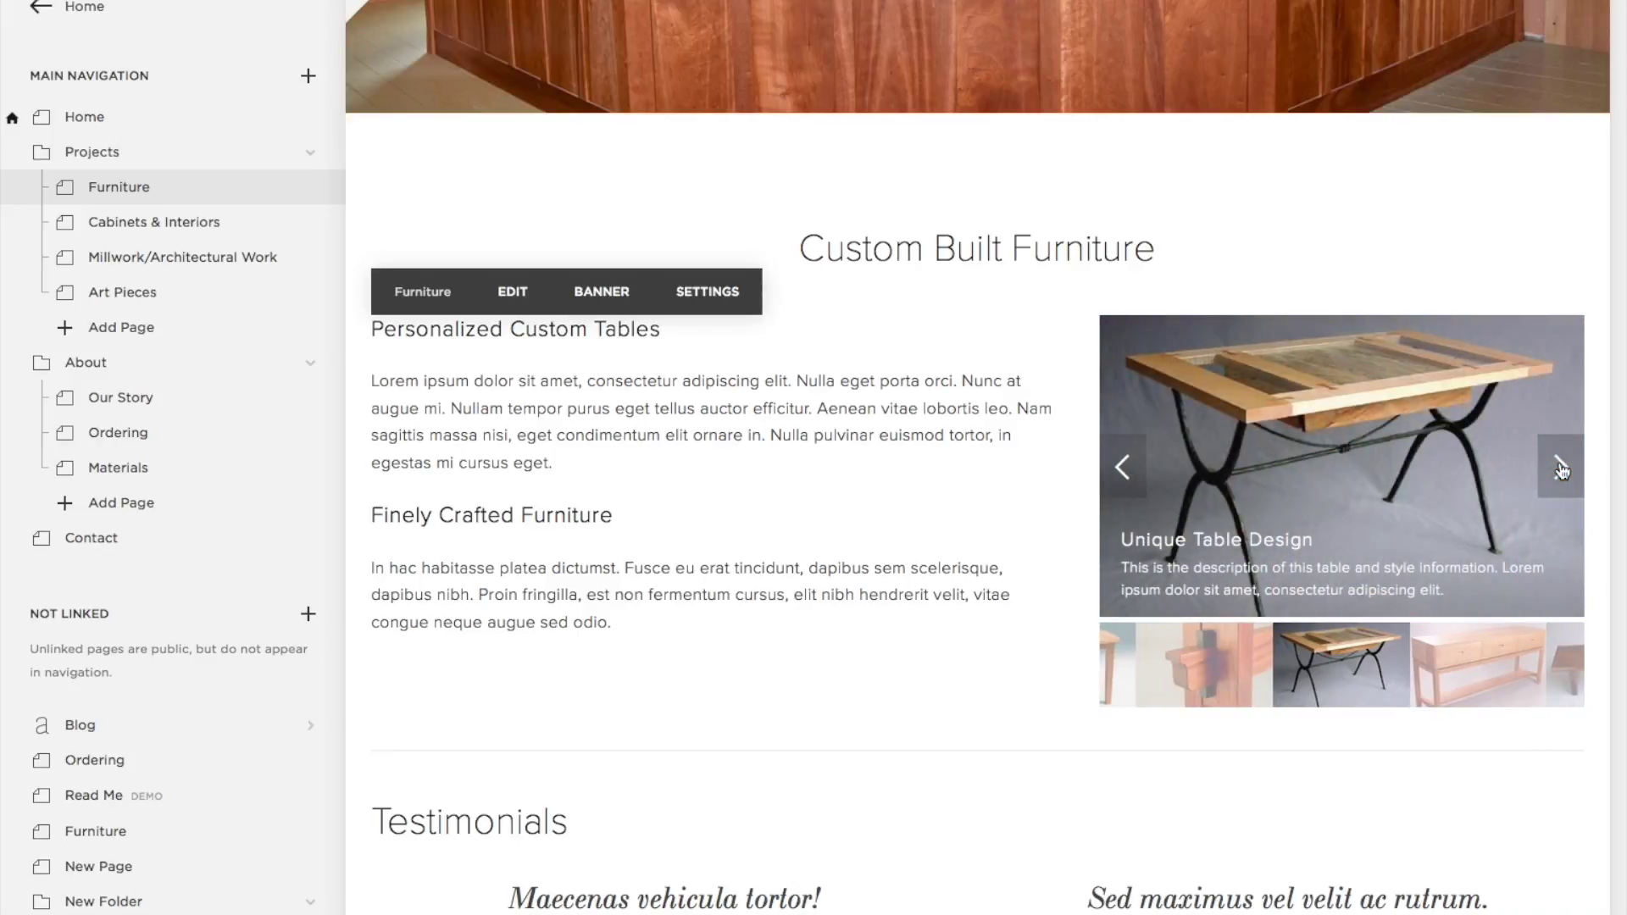
{"action": "left_click", "coordinate": [1559, 466]}
{"action": "left_click", "coordinate": [1560, 467]}
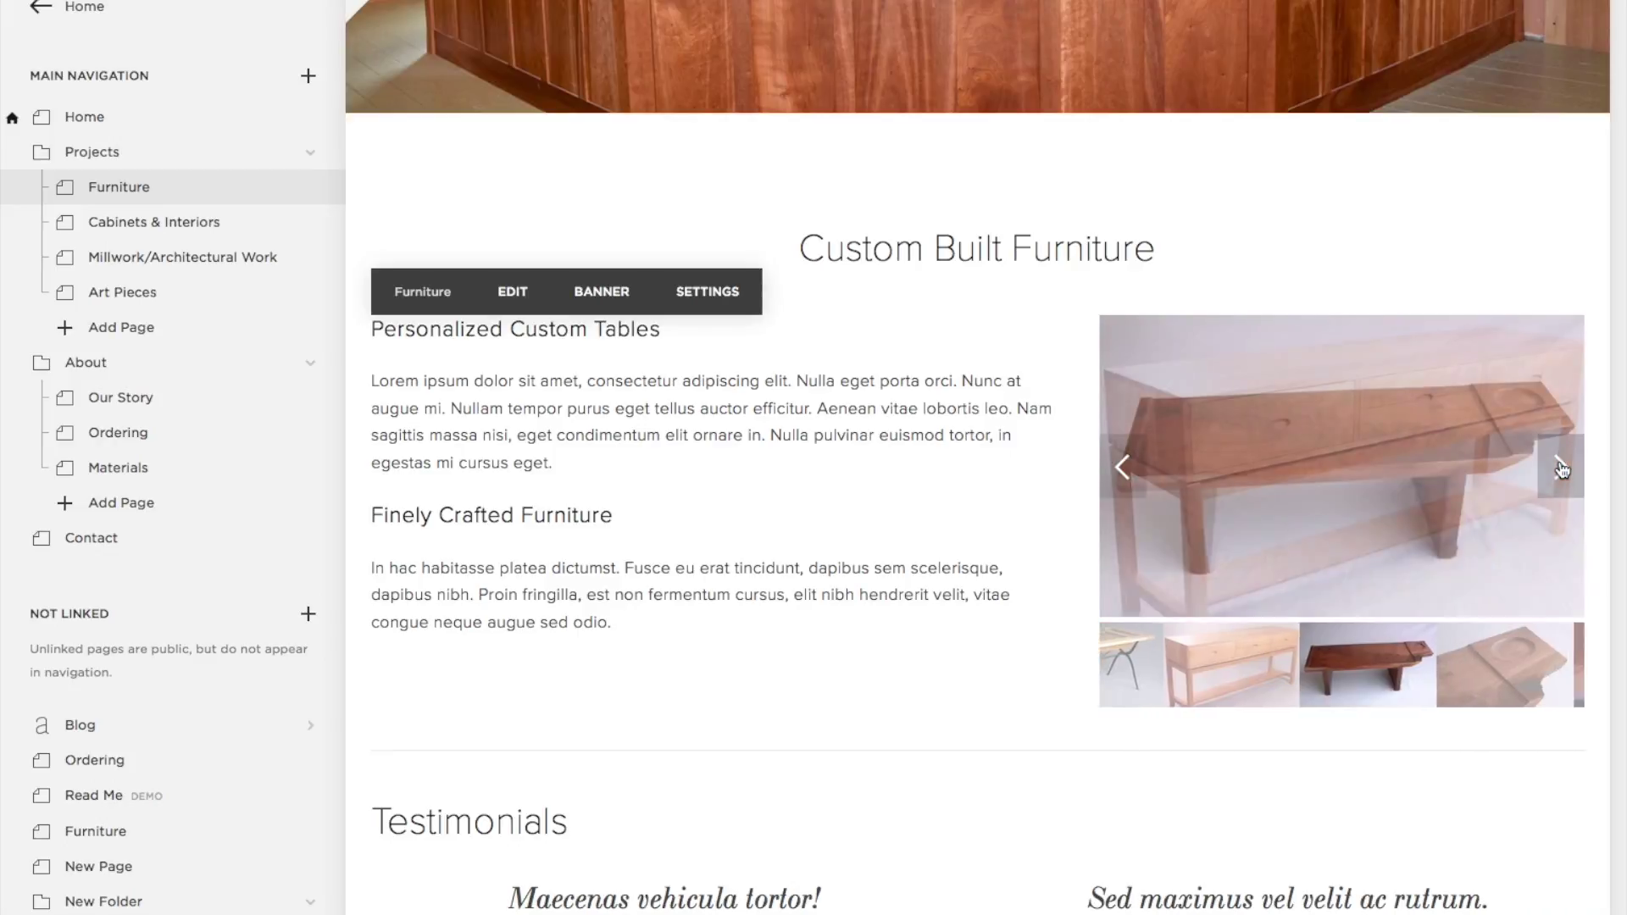
{"action": "left_click", "coordinate": [1560, 467]}
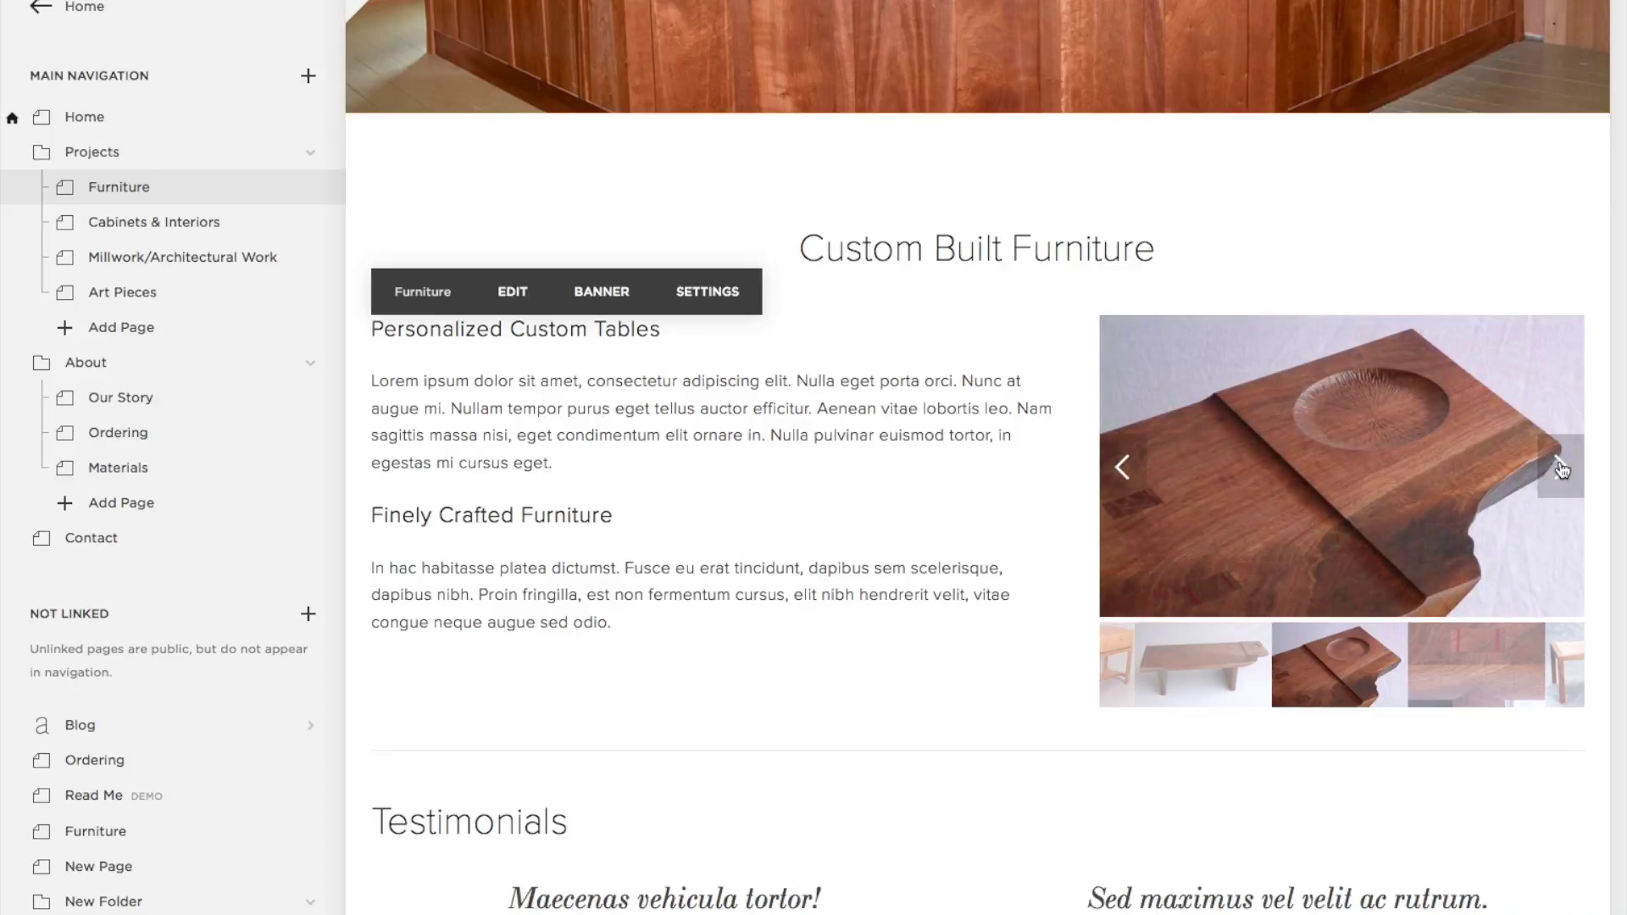
{"action": "left_click", "coordinate": [1560, 467]}
{"action": "left_click", "coordinate": [1121, 468]}
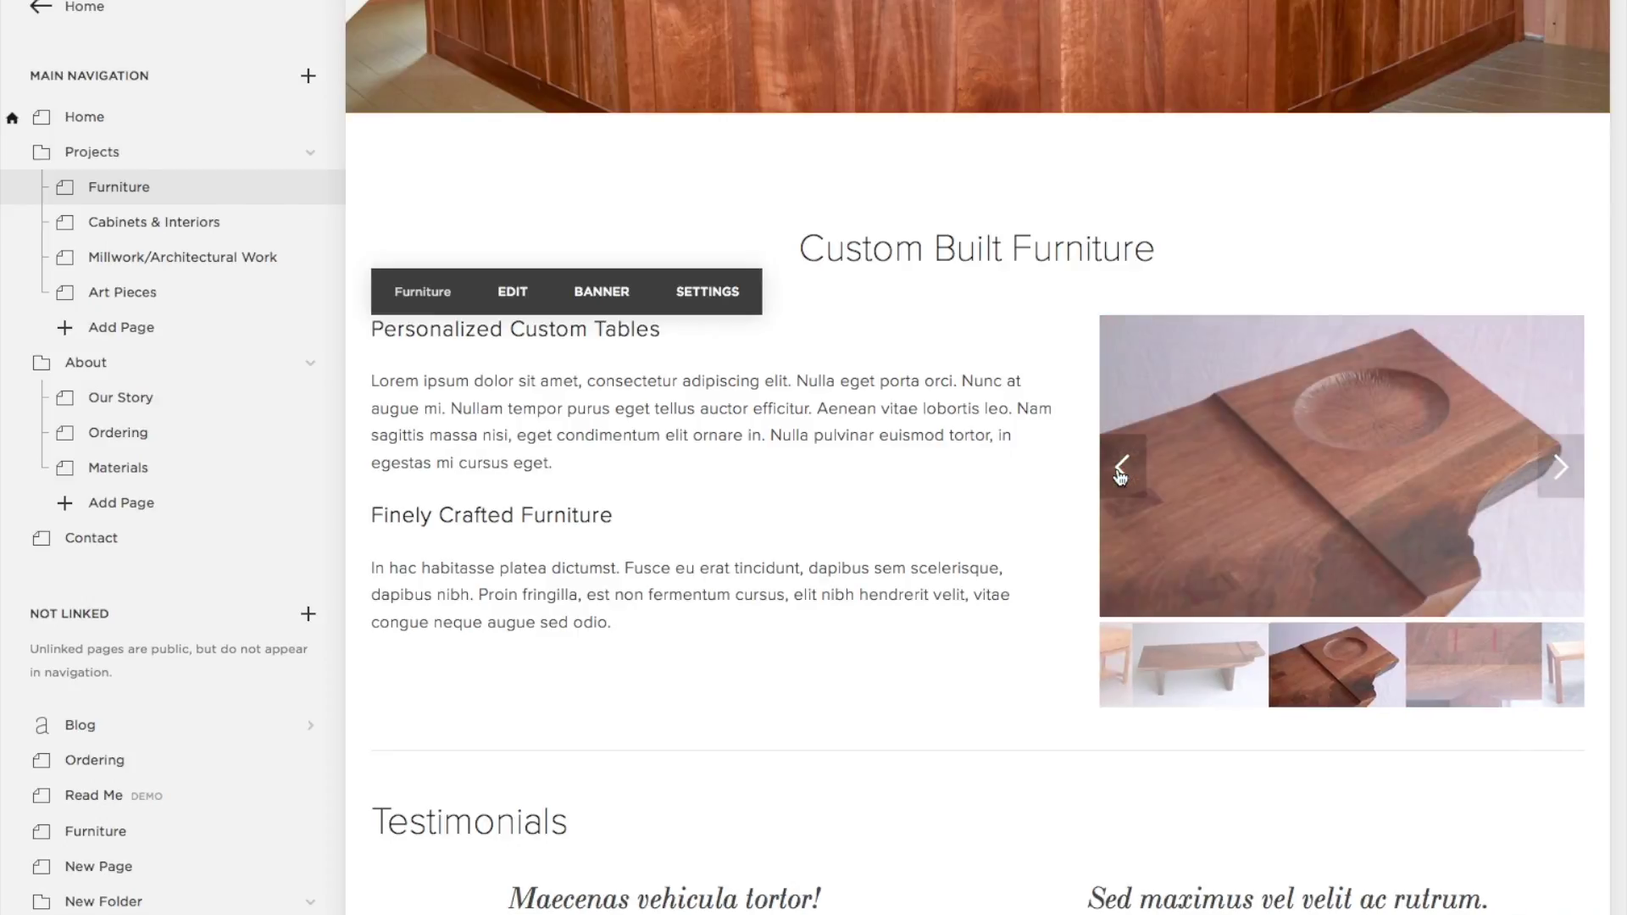
{"action": "left_click", "coordinate": [1121, 473]}
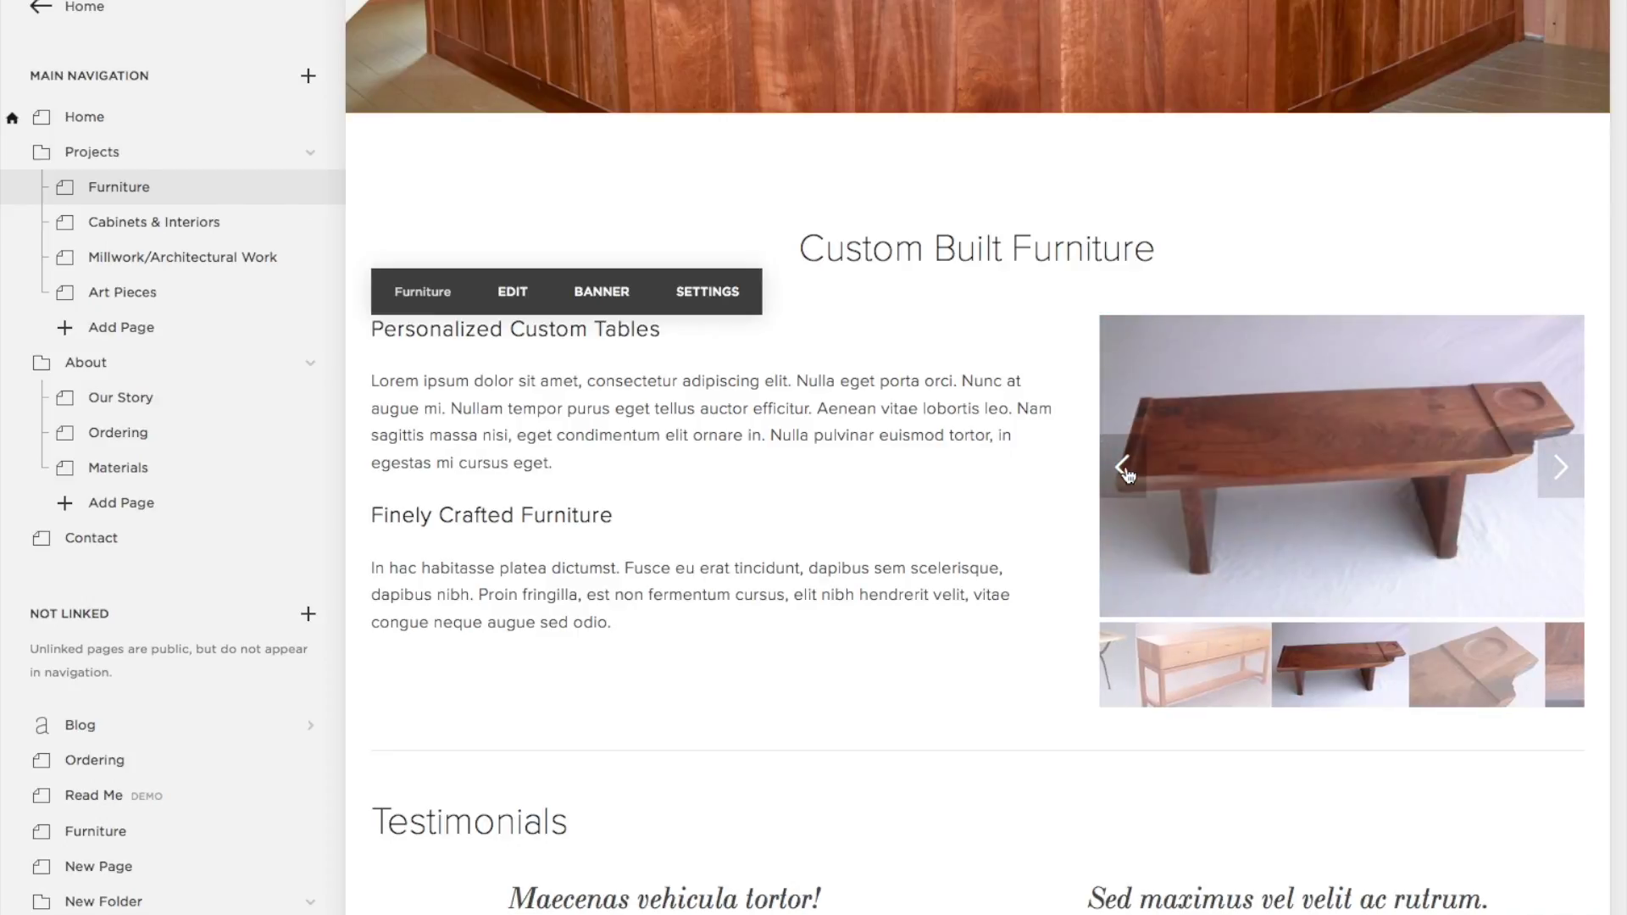
{"action": "left_click", "coordinate": [1123, 471]}
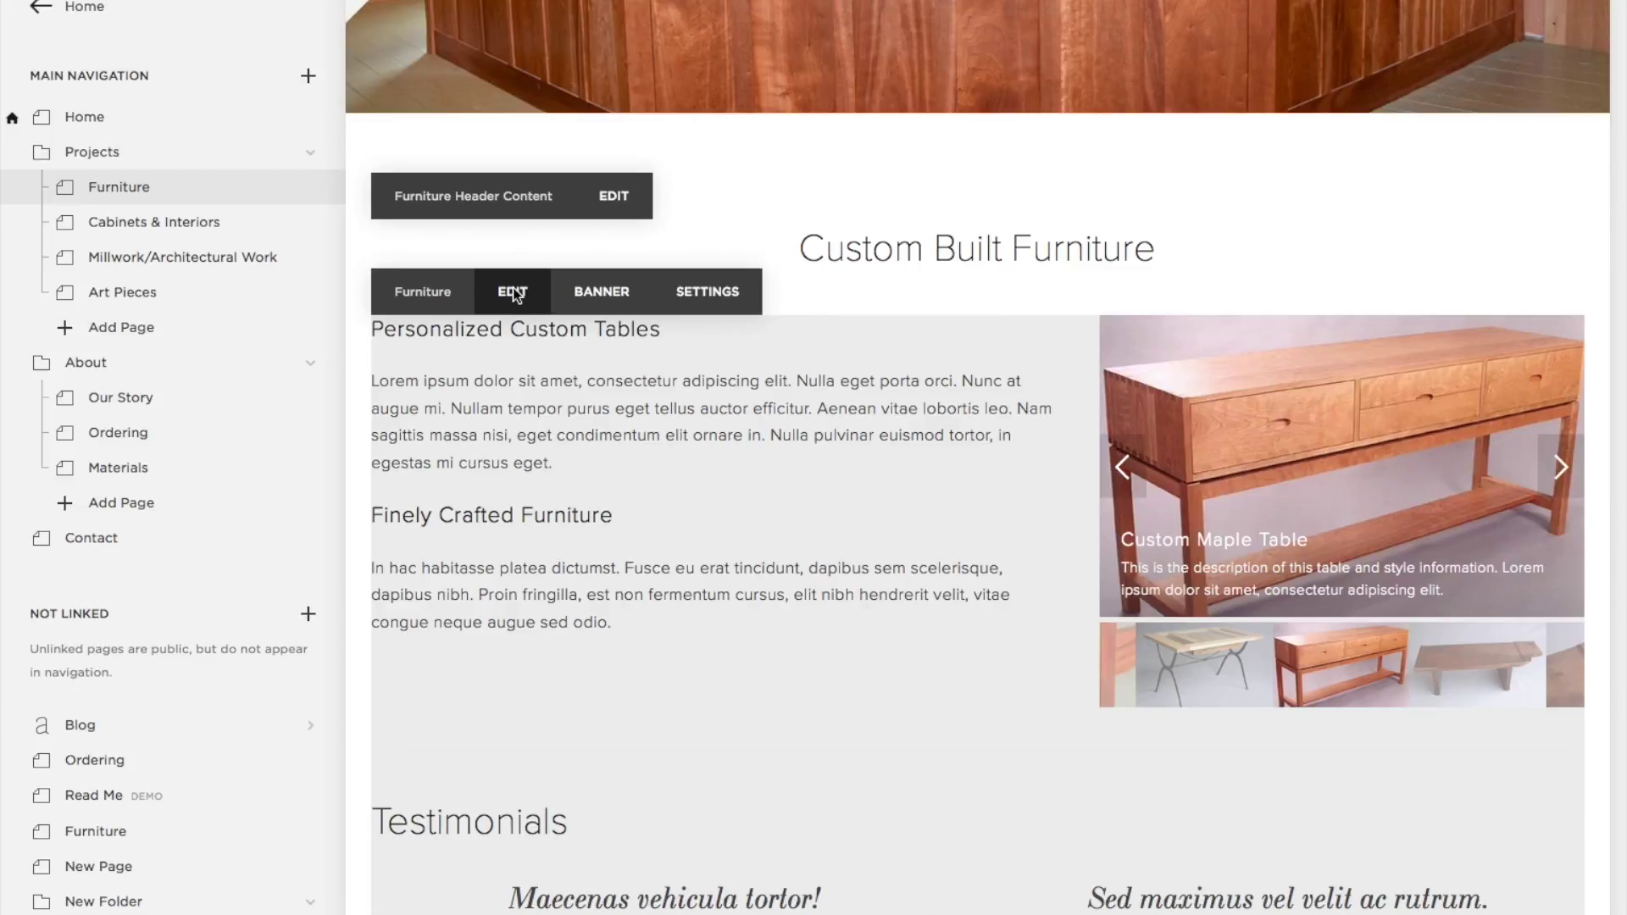
Reopen the gallery's content settings, review the "Maple & Cherry Table" image details and leave page editing without saving.
{"action": "left_click", "coordinate": [513, 293]}
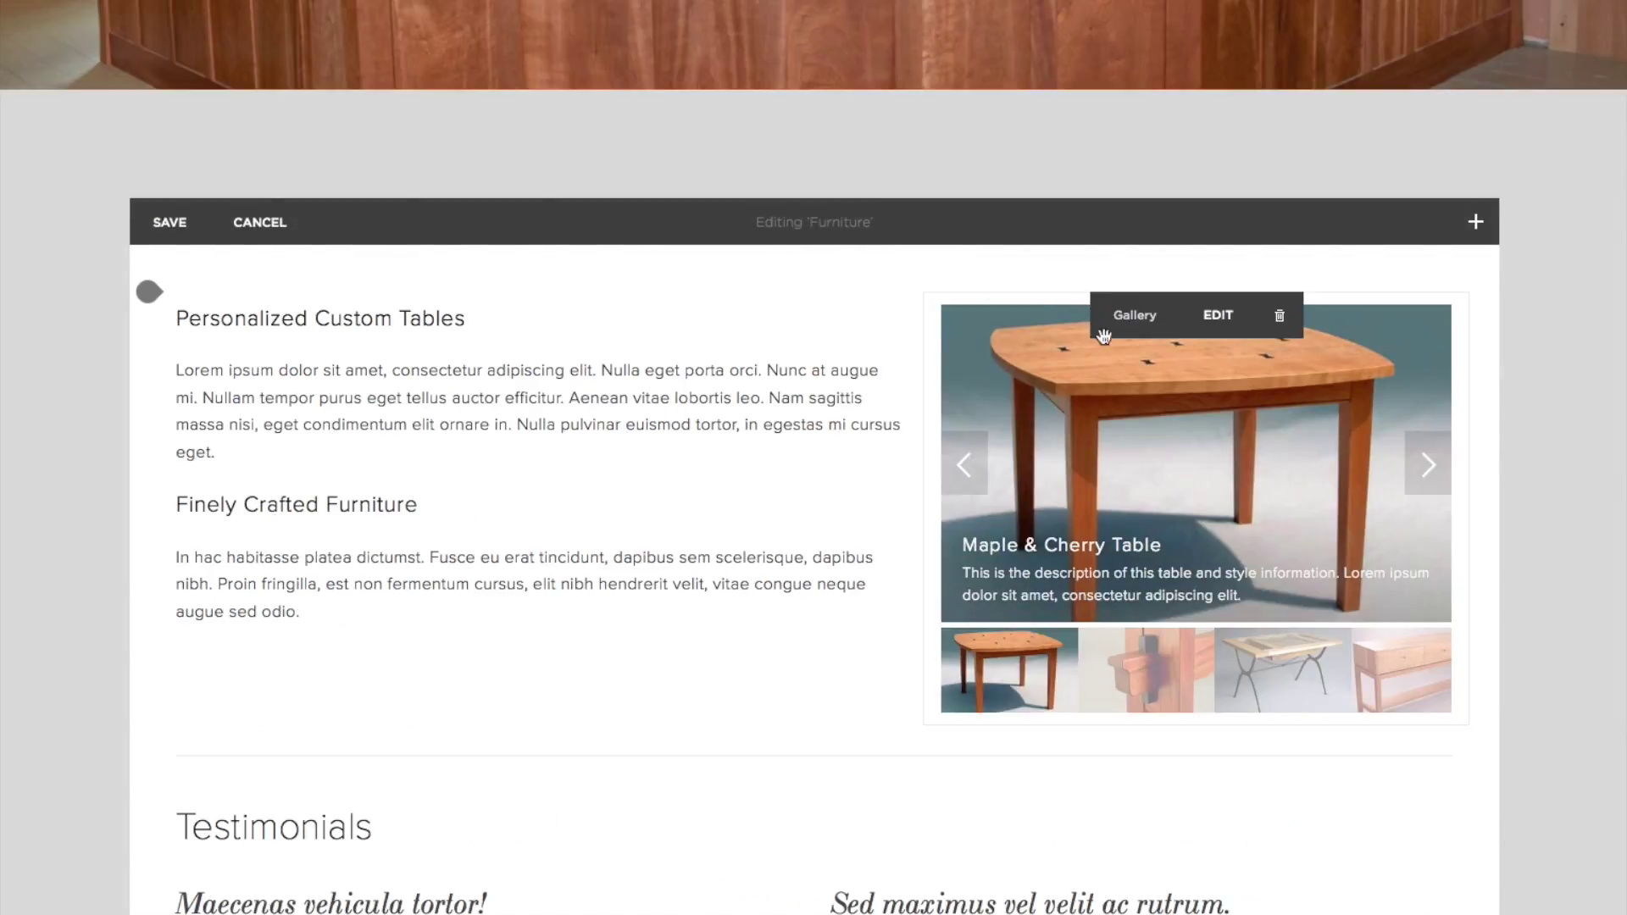
{"action": "left_click", "coordinate": [1220, 318]}
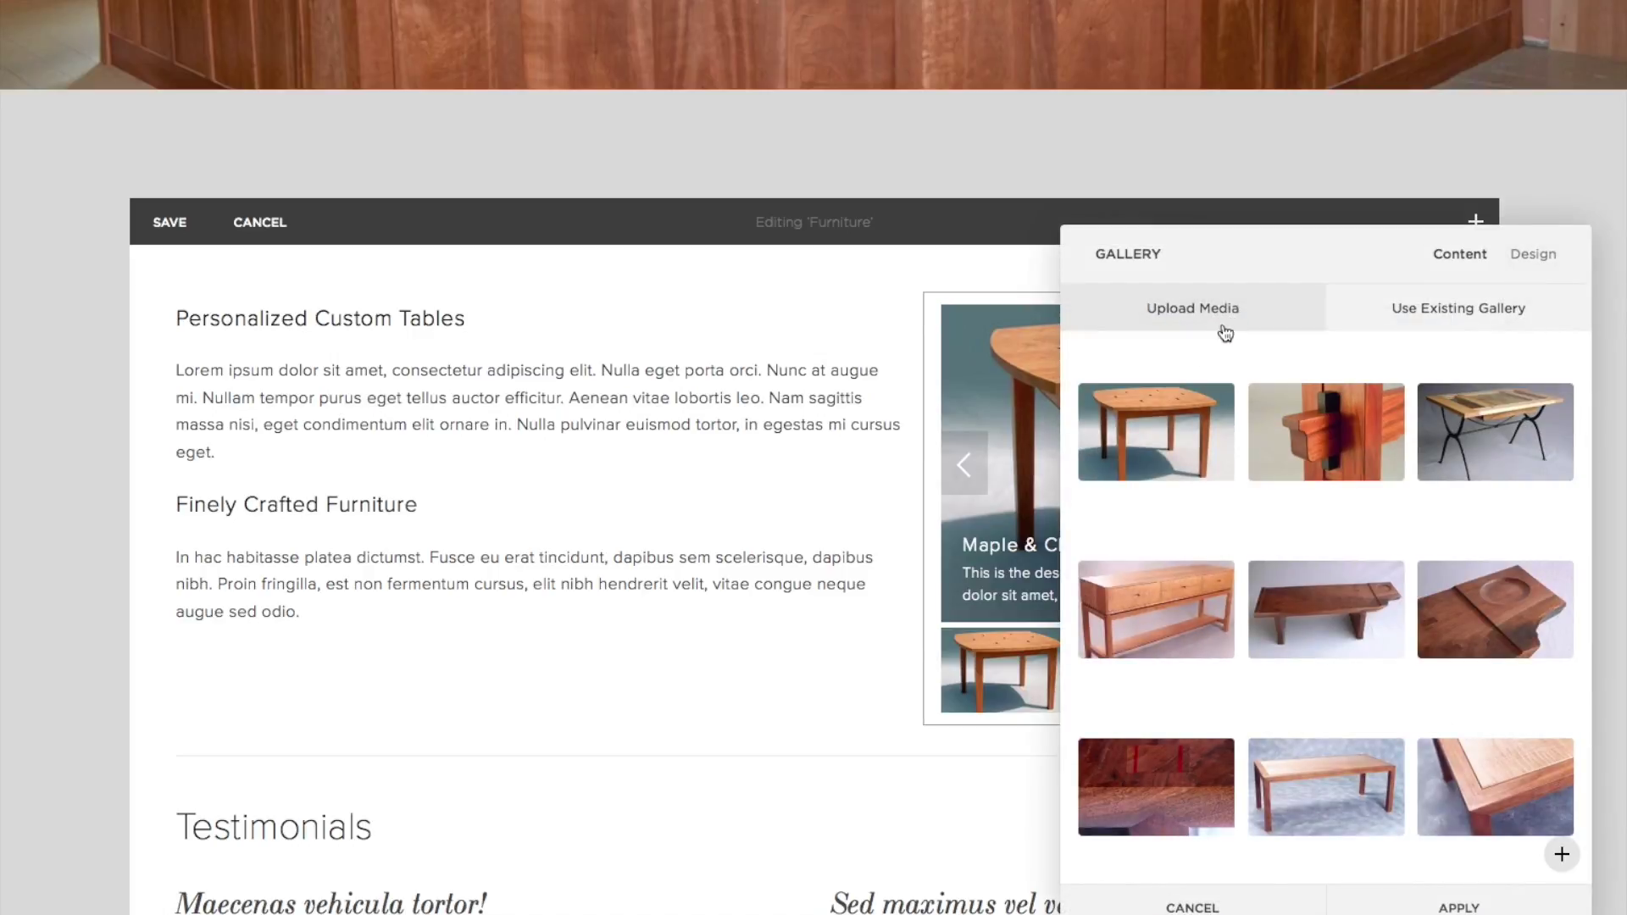
{"action": "mouse_move", "coordinate": [1165, 443]}
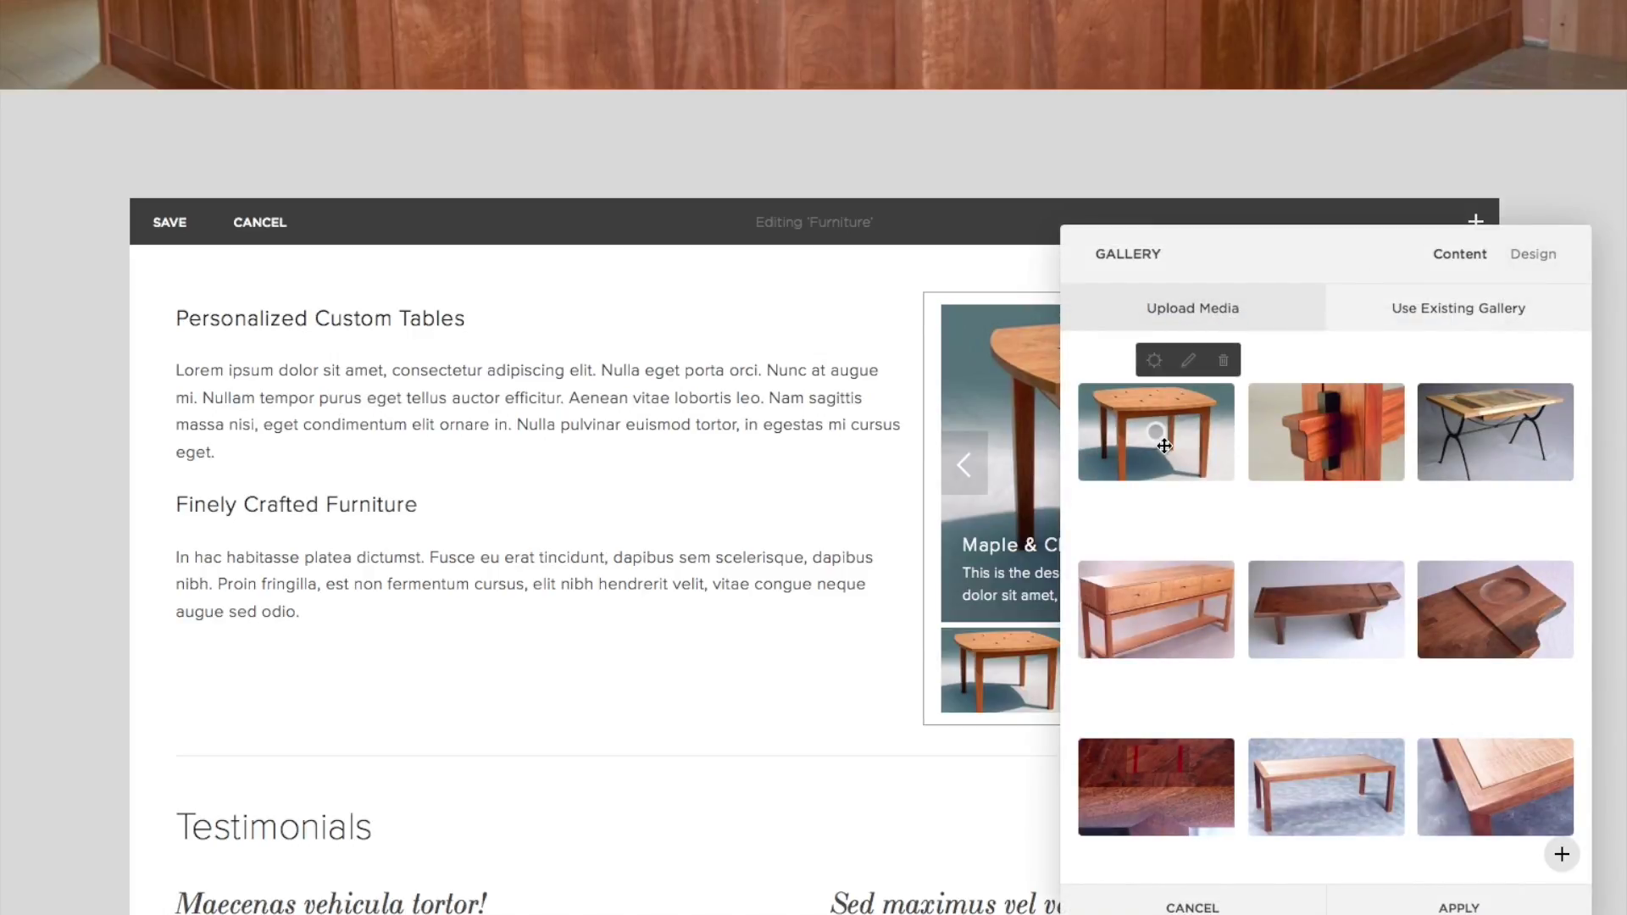
{"action": "left_click", "coordinate": [1154, 362]}
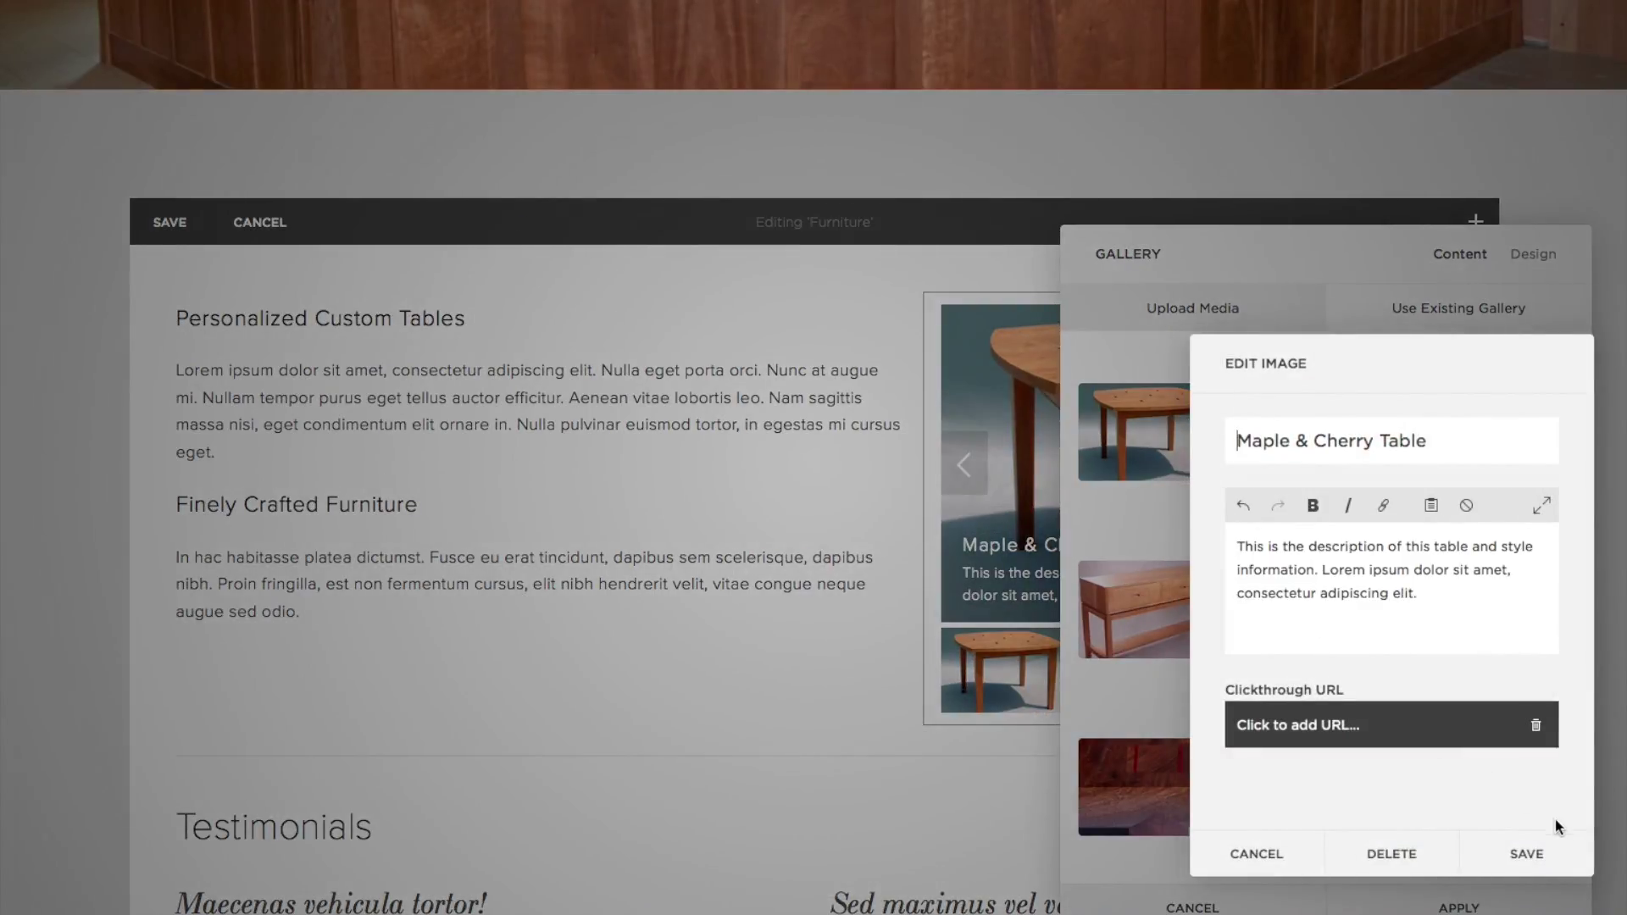
{"action": "left_click", "coordinate": [1522, 854]}
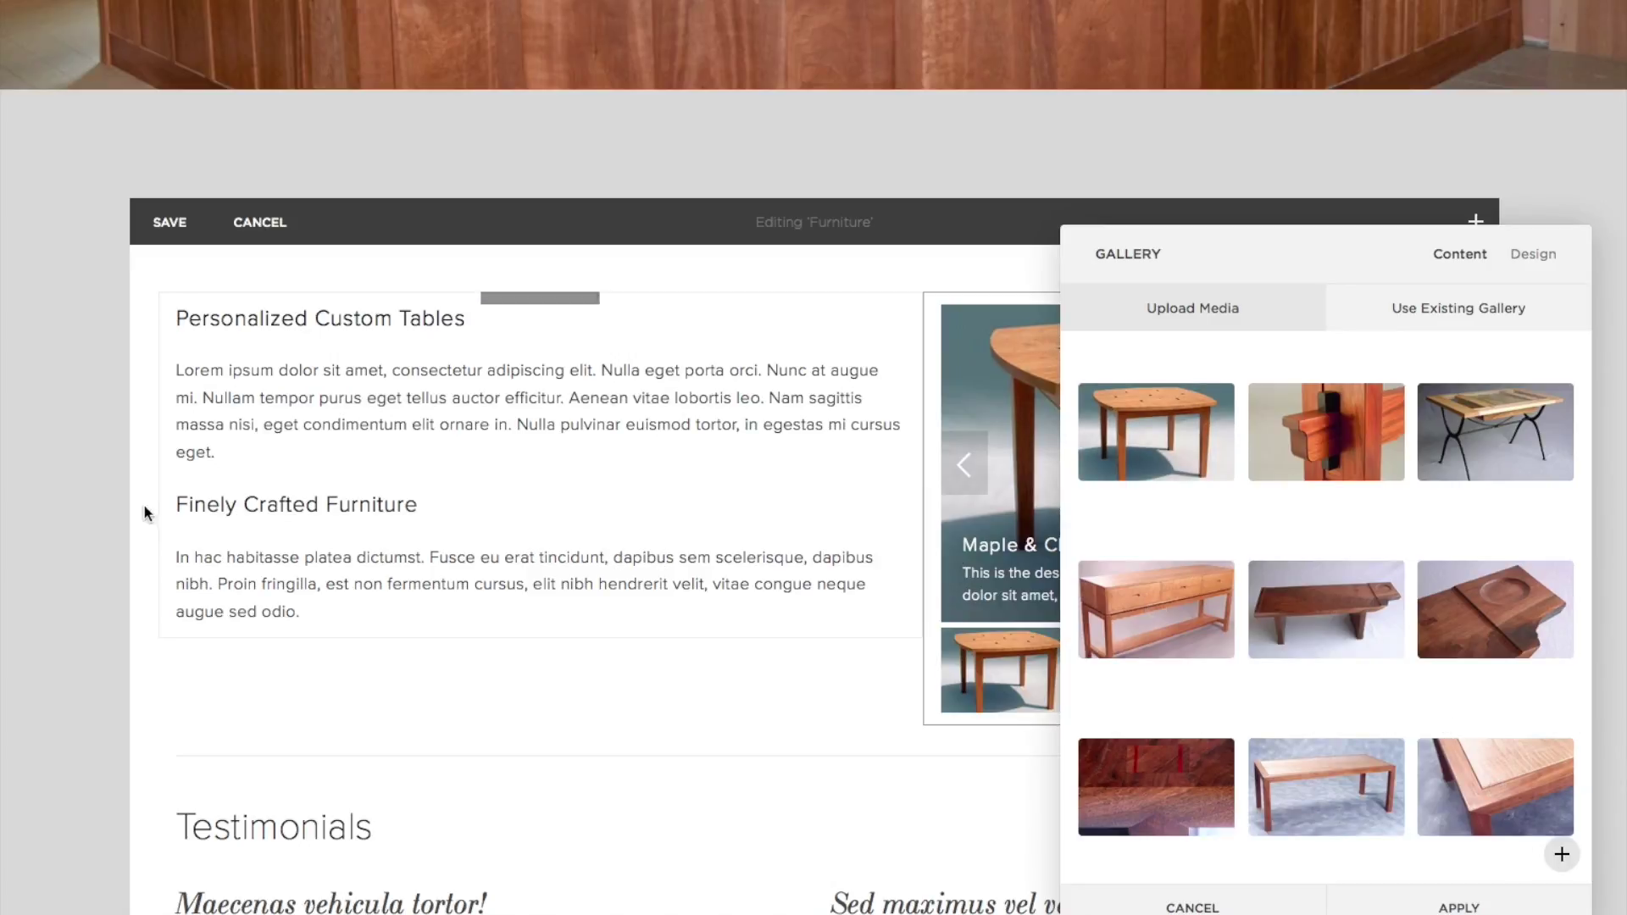
{"action": "left_click", "coordinate": [251, 223]}
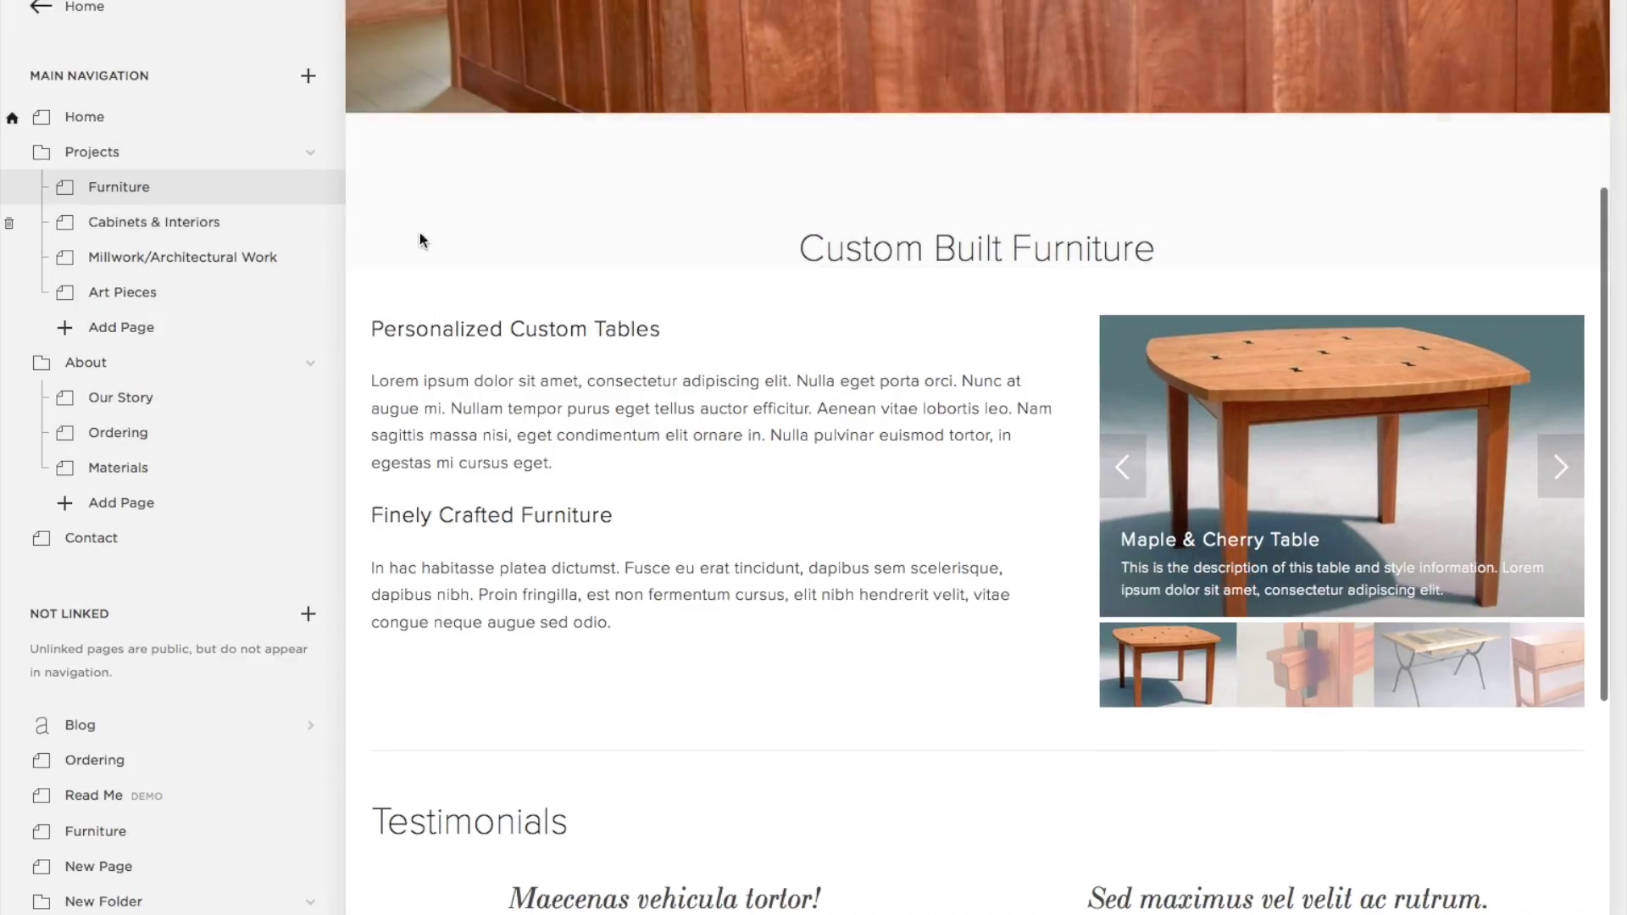
Open the Home page's header content for editing, look over its heading and the available content blocks, and leave the editor.
{"action": "scroll", "coordinate": [729, 227], "scroll_direction": "up", "scroll_amount": 3}
{"action": "scroll", "coordinate": [728, 227], "scroll_direction": "up", "scroll_amount": 1}
{"action": "mouse_move", "coordinate": [1027, 49]}
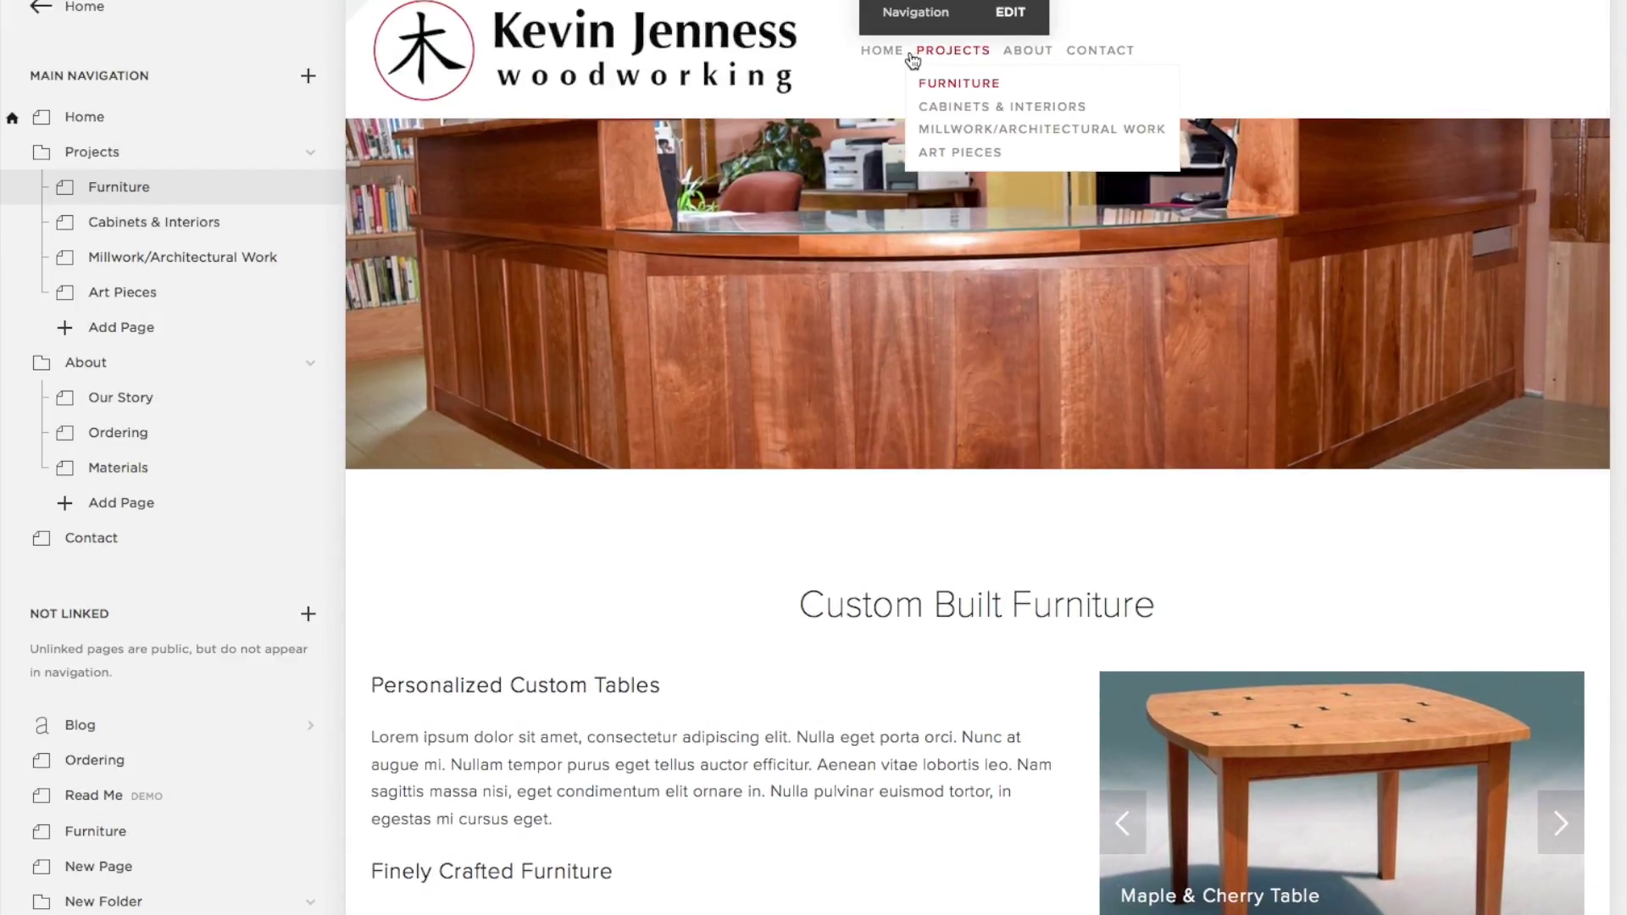
{"action": "left_click", "coordinate": [882, 51]}
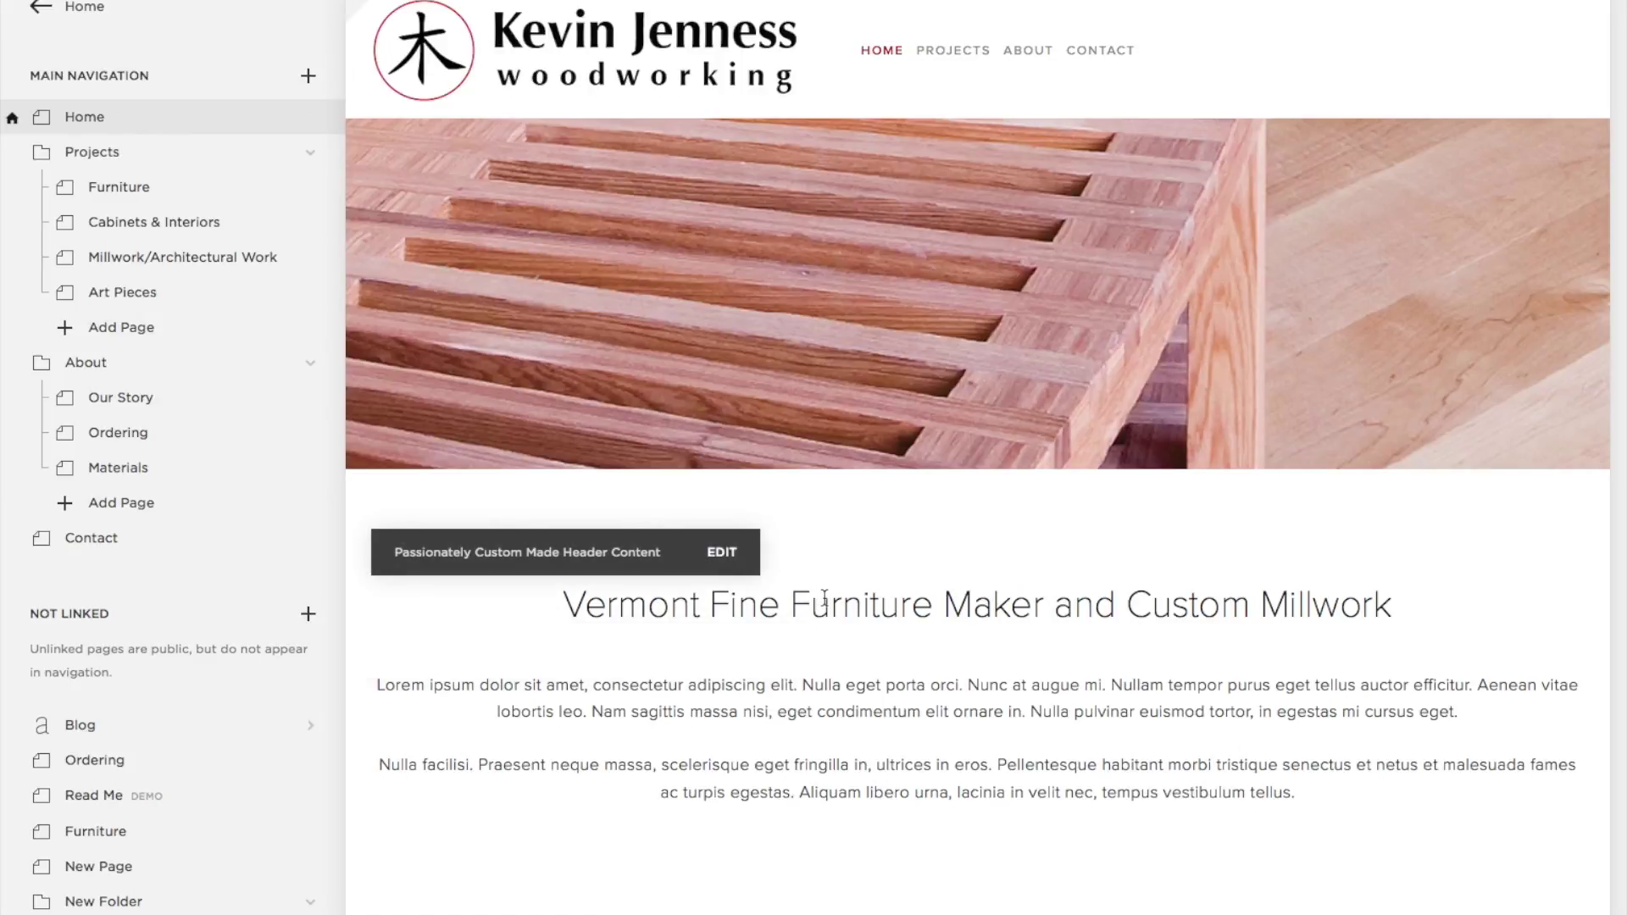
{"action": "left_click", "coordinate": [721, 554]}
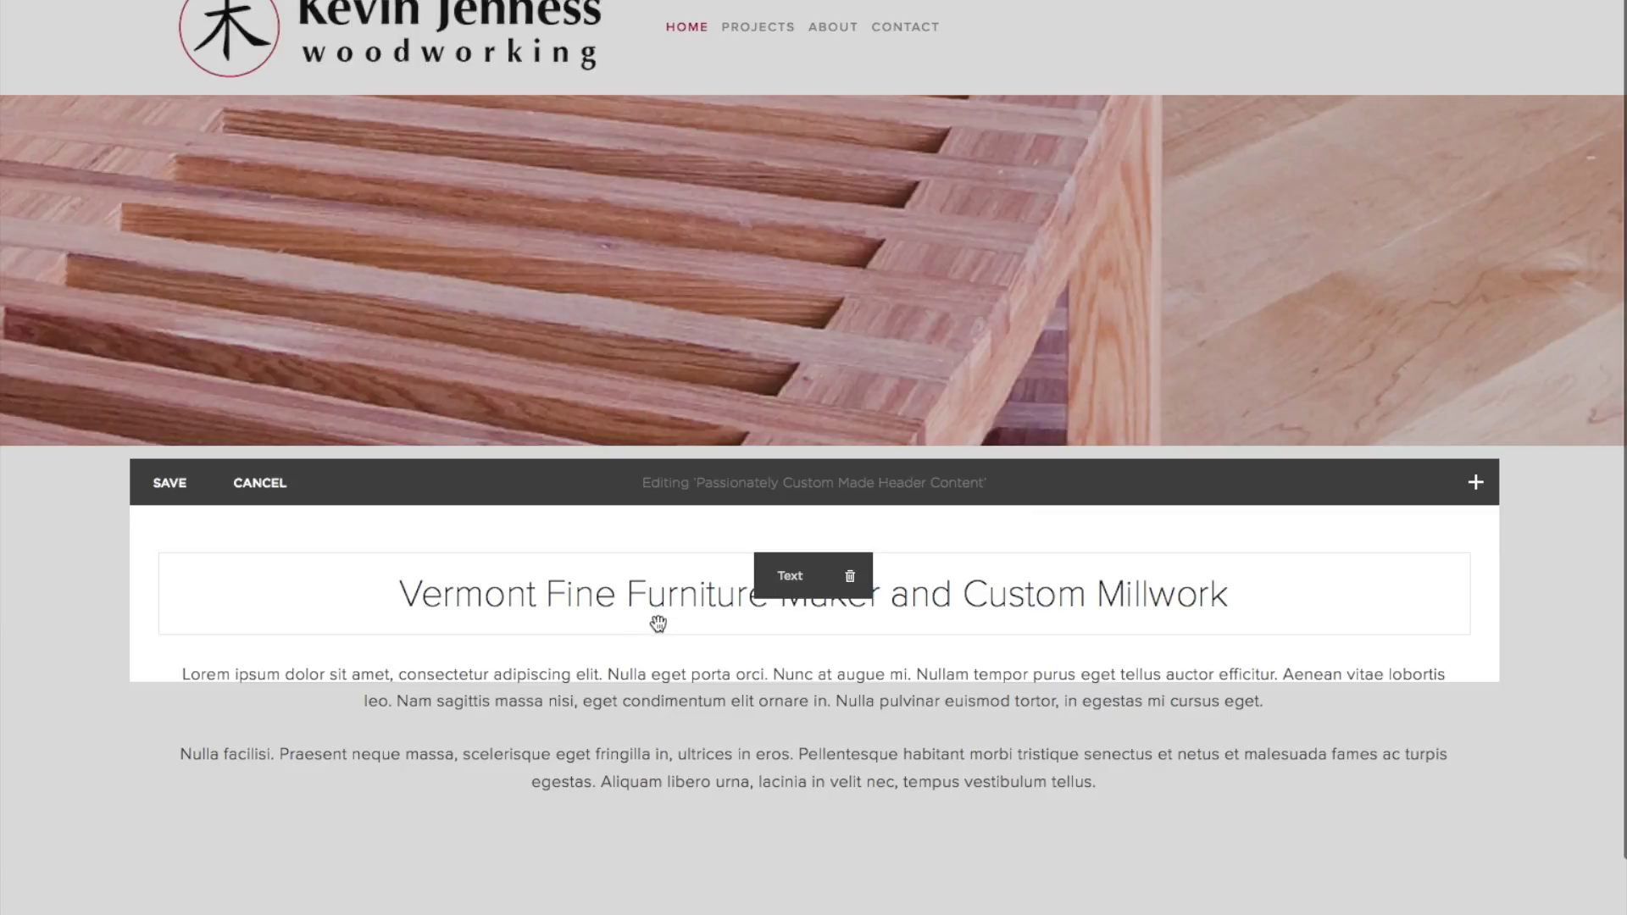
{"action": "left_click", "coordinate": [1274, 589]}
{"action": "left_click_drag", "start_coordinate": [1273, 589], "coordinate": [268, 599]}
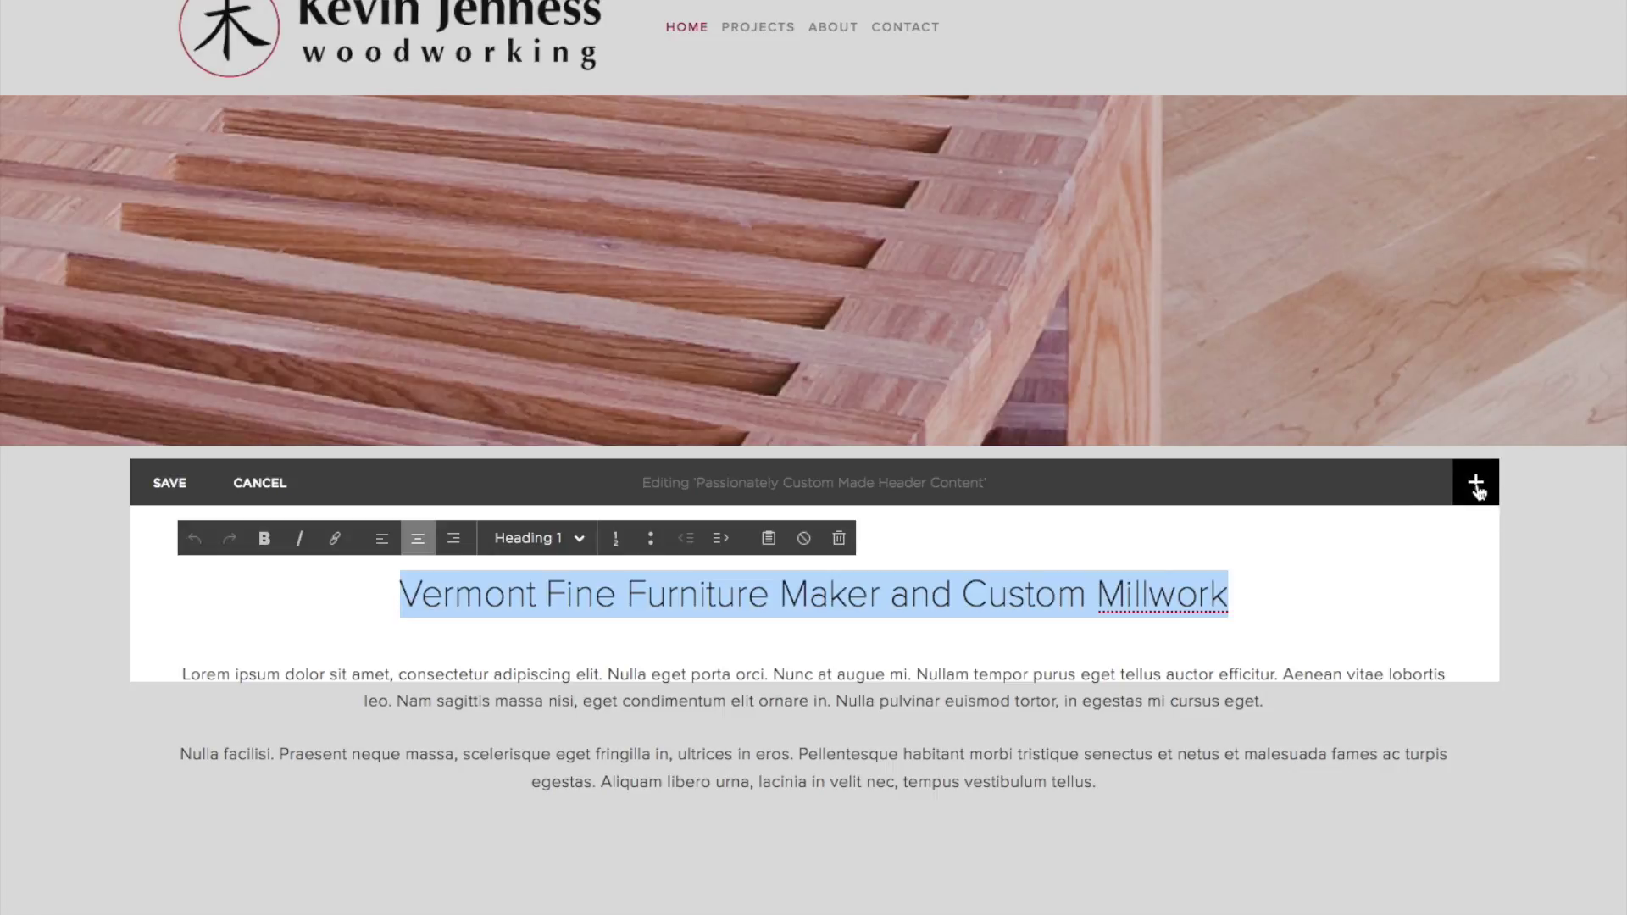
{"action": "left_click", "coordinate": [1474, 483]}
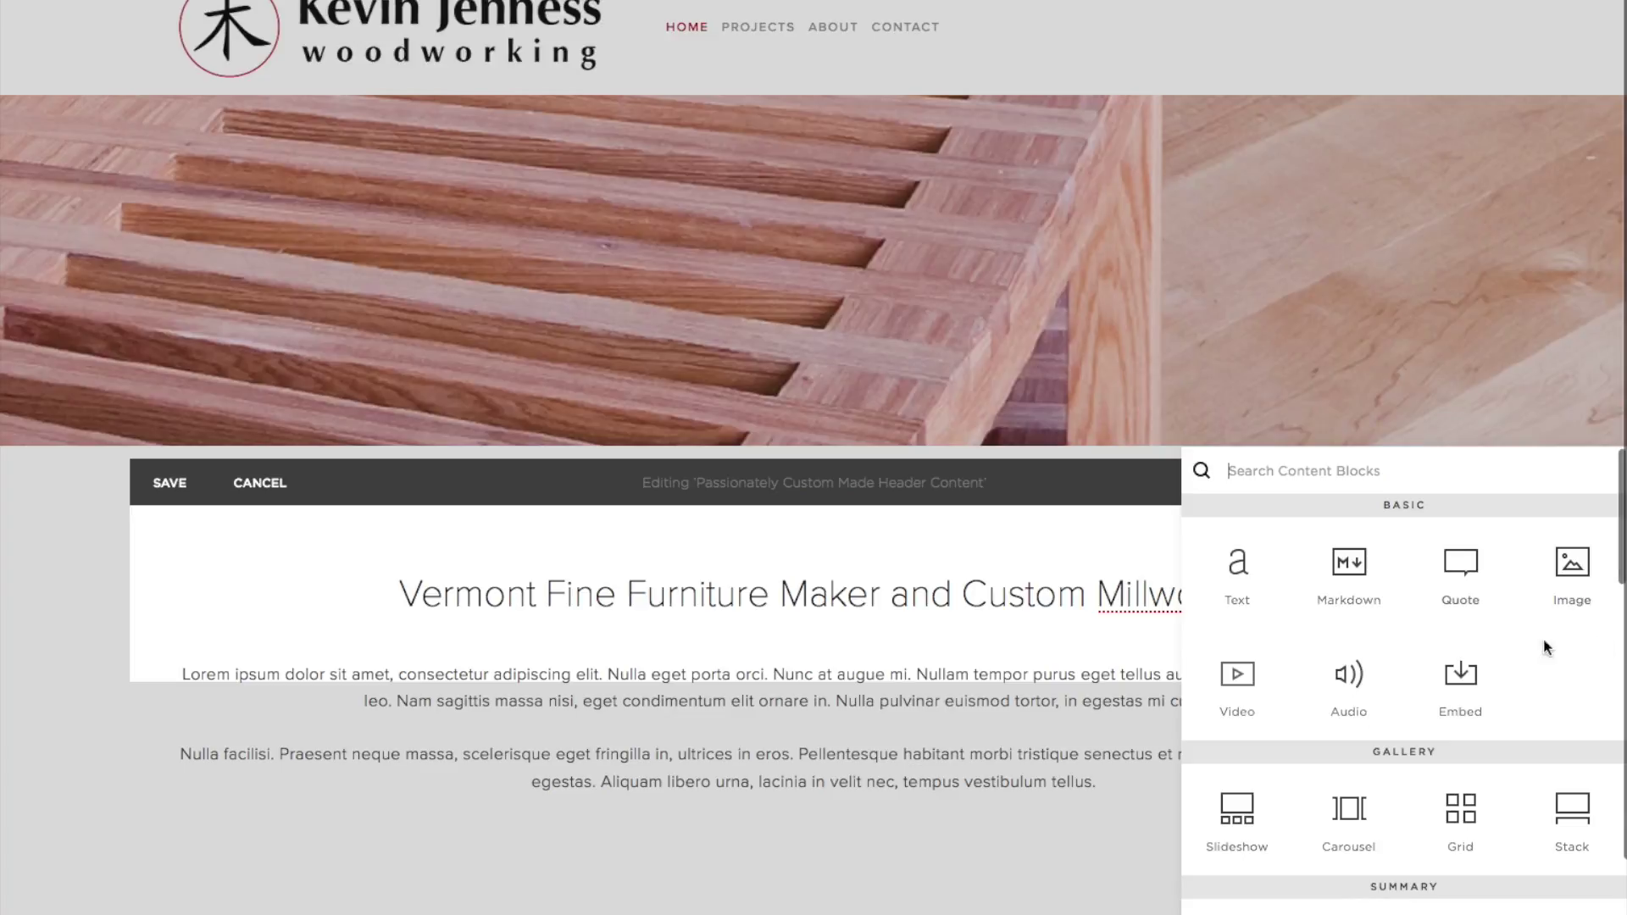
{"action": "left_click", "coordinate": [289, 517]}
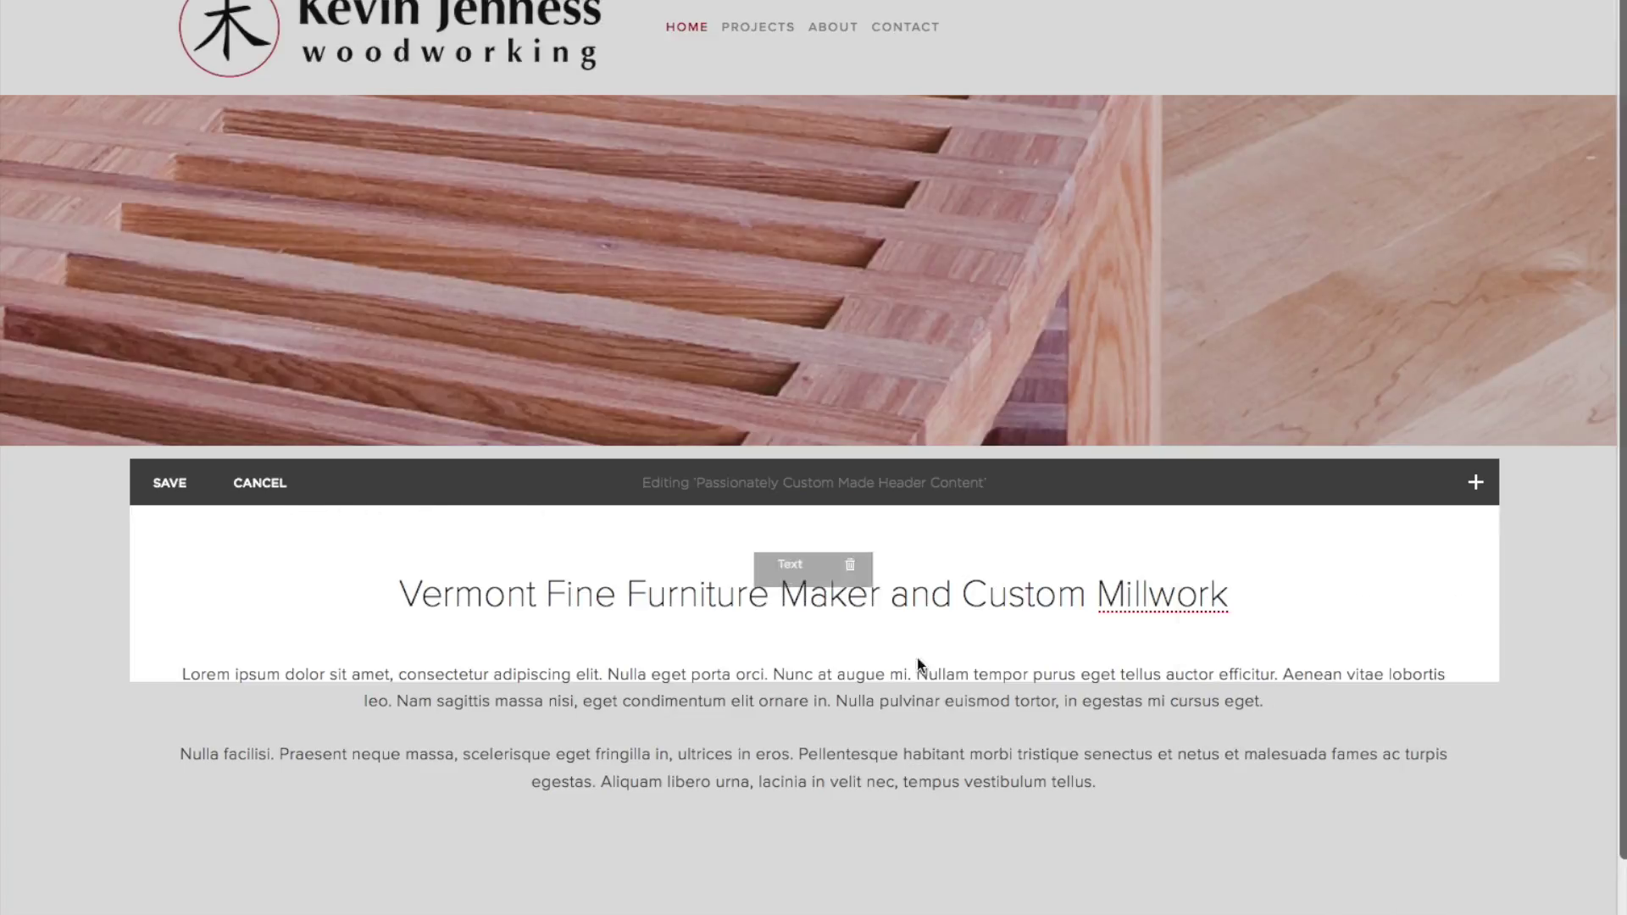
{"action": "left_click", "coordinate": [197, 502]}
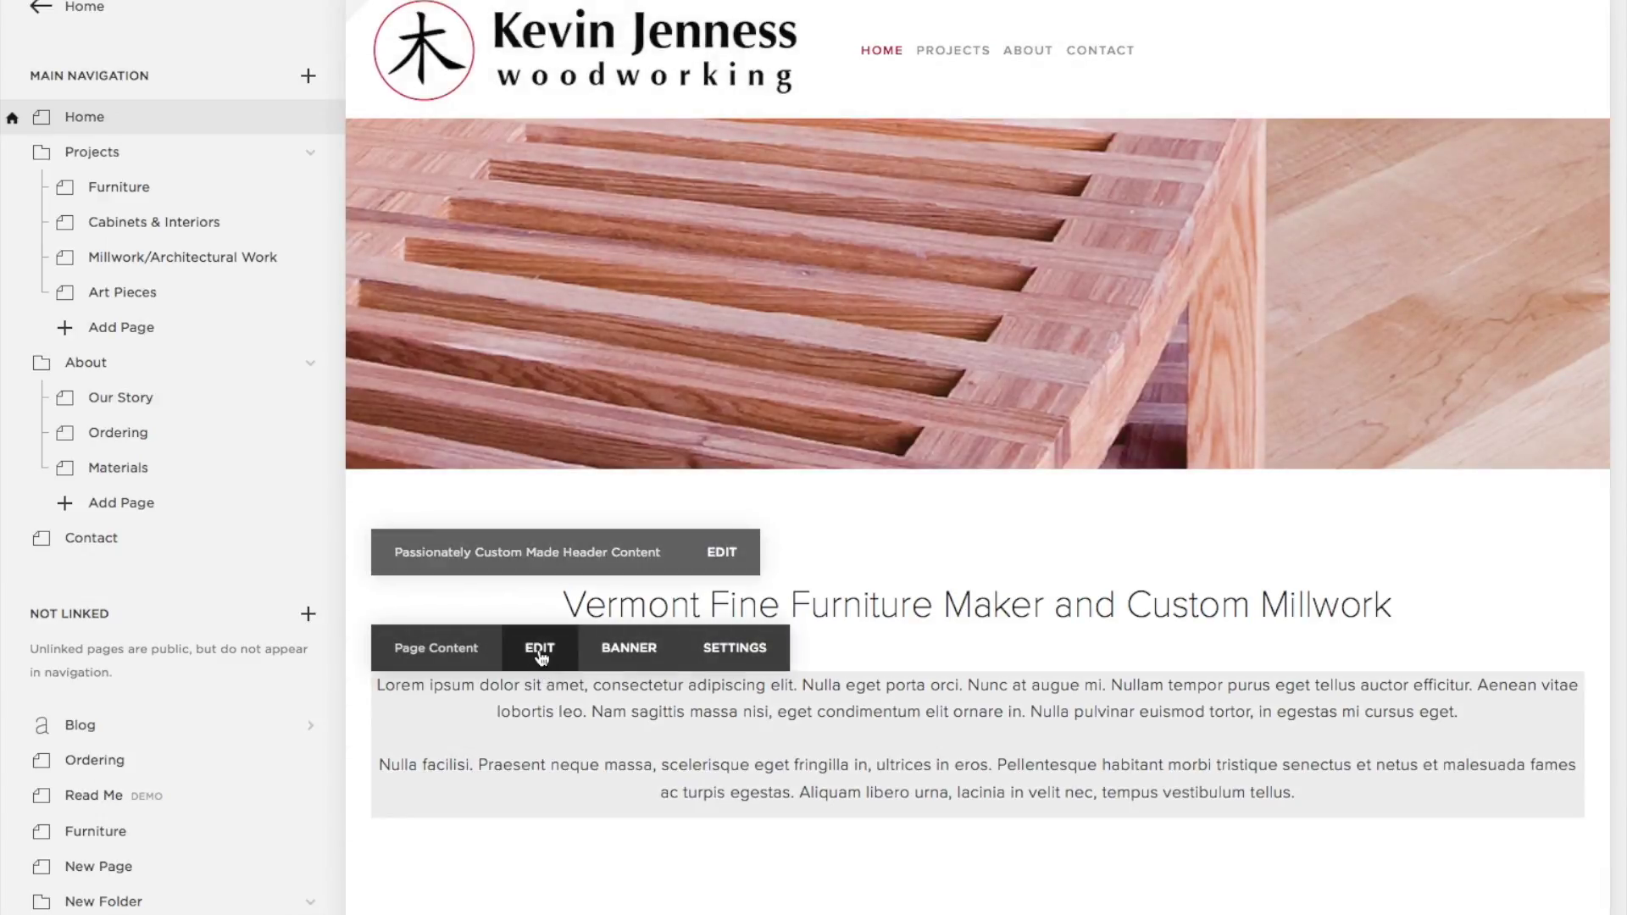
Left-align the first "Lorem ipsum" paragraph in the Home page content and save the page content.
{"action": "left_click", "coordinate": [539, 649]}
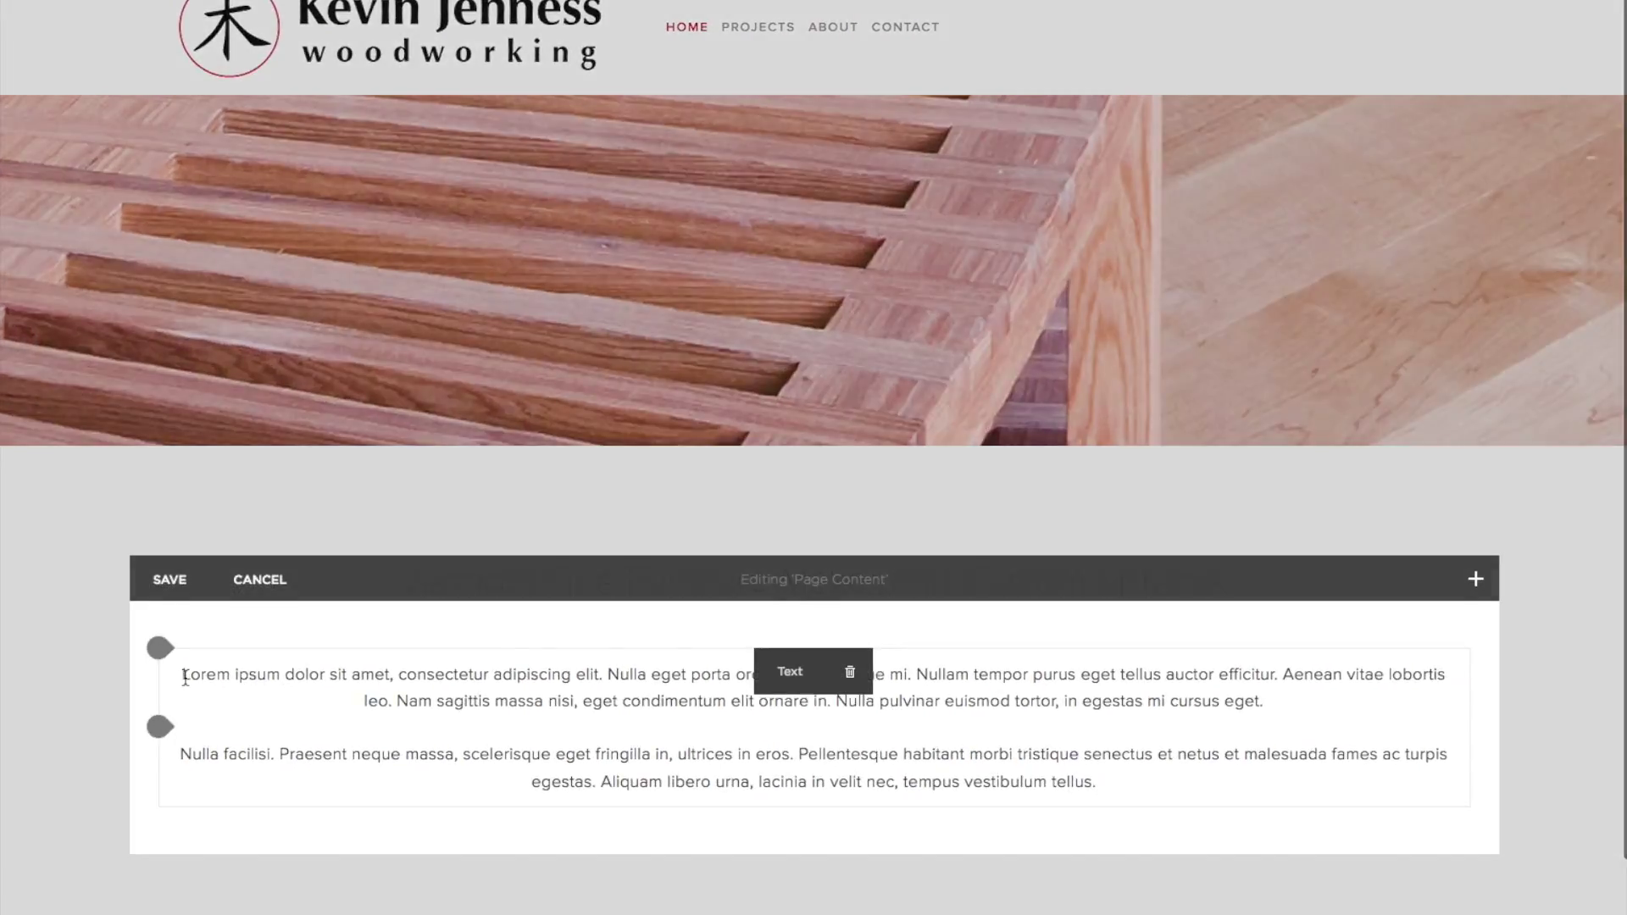
{"action": "left_click_drag", "start_coordinate": [182, 675], "coordinate": [1293, 705]}
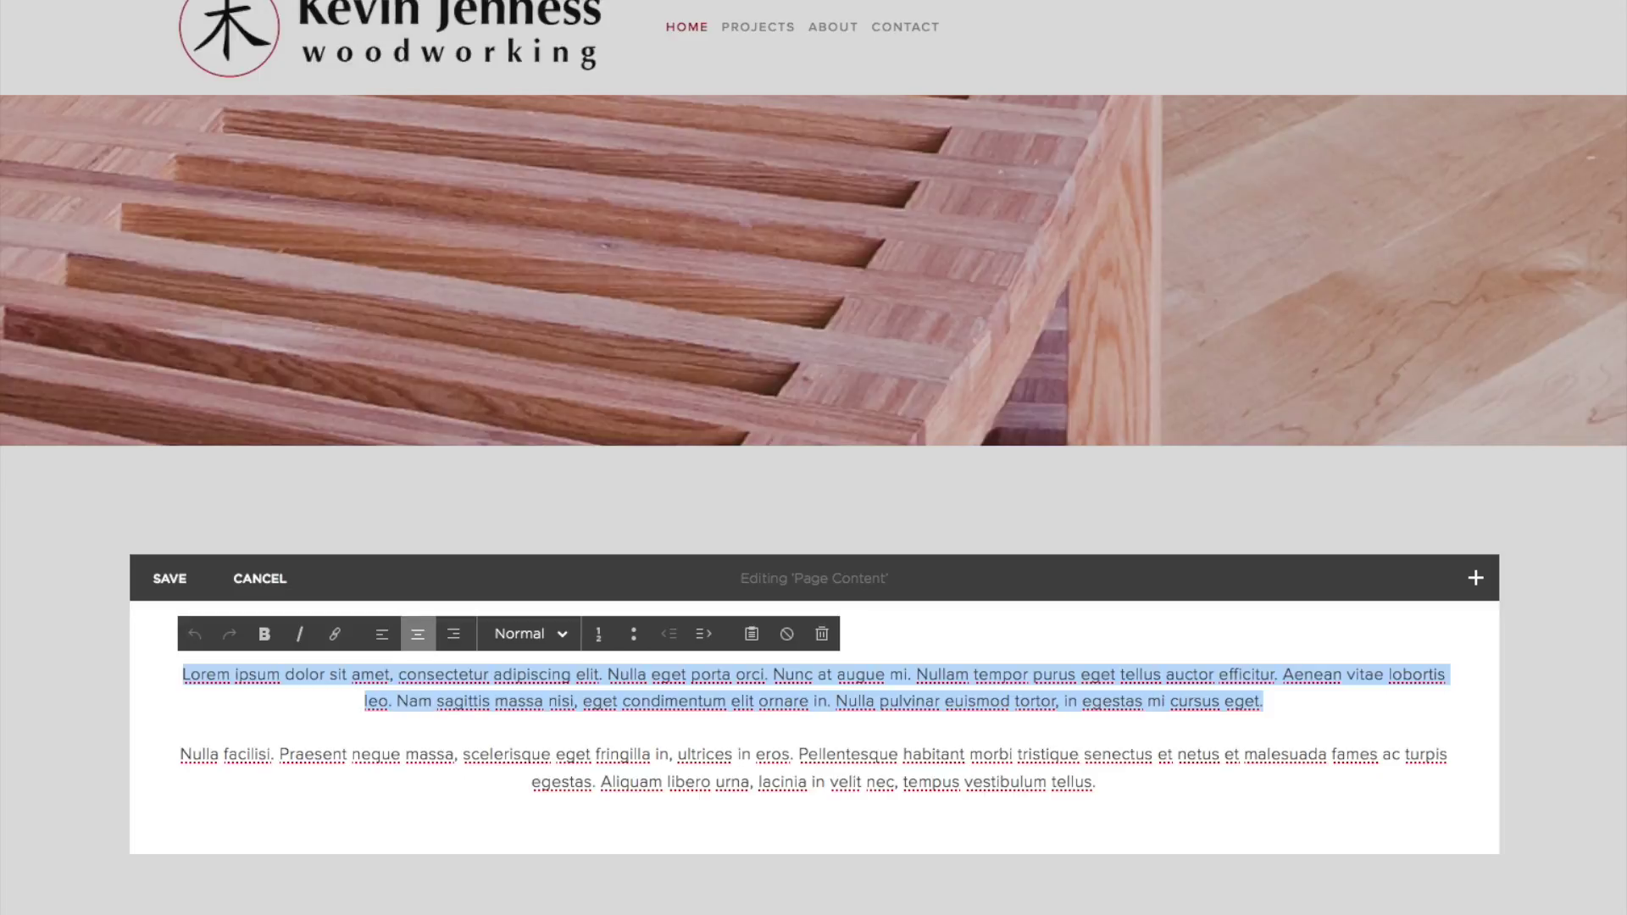
{"action": "key", "text": "super+Tab"}
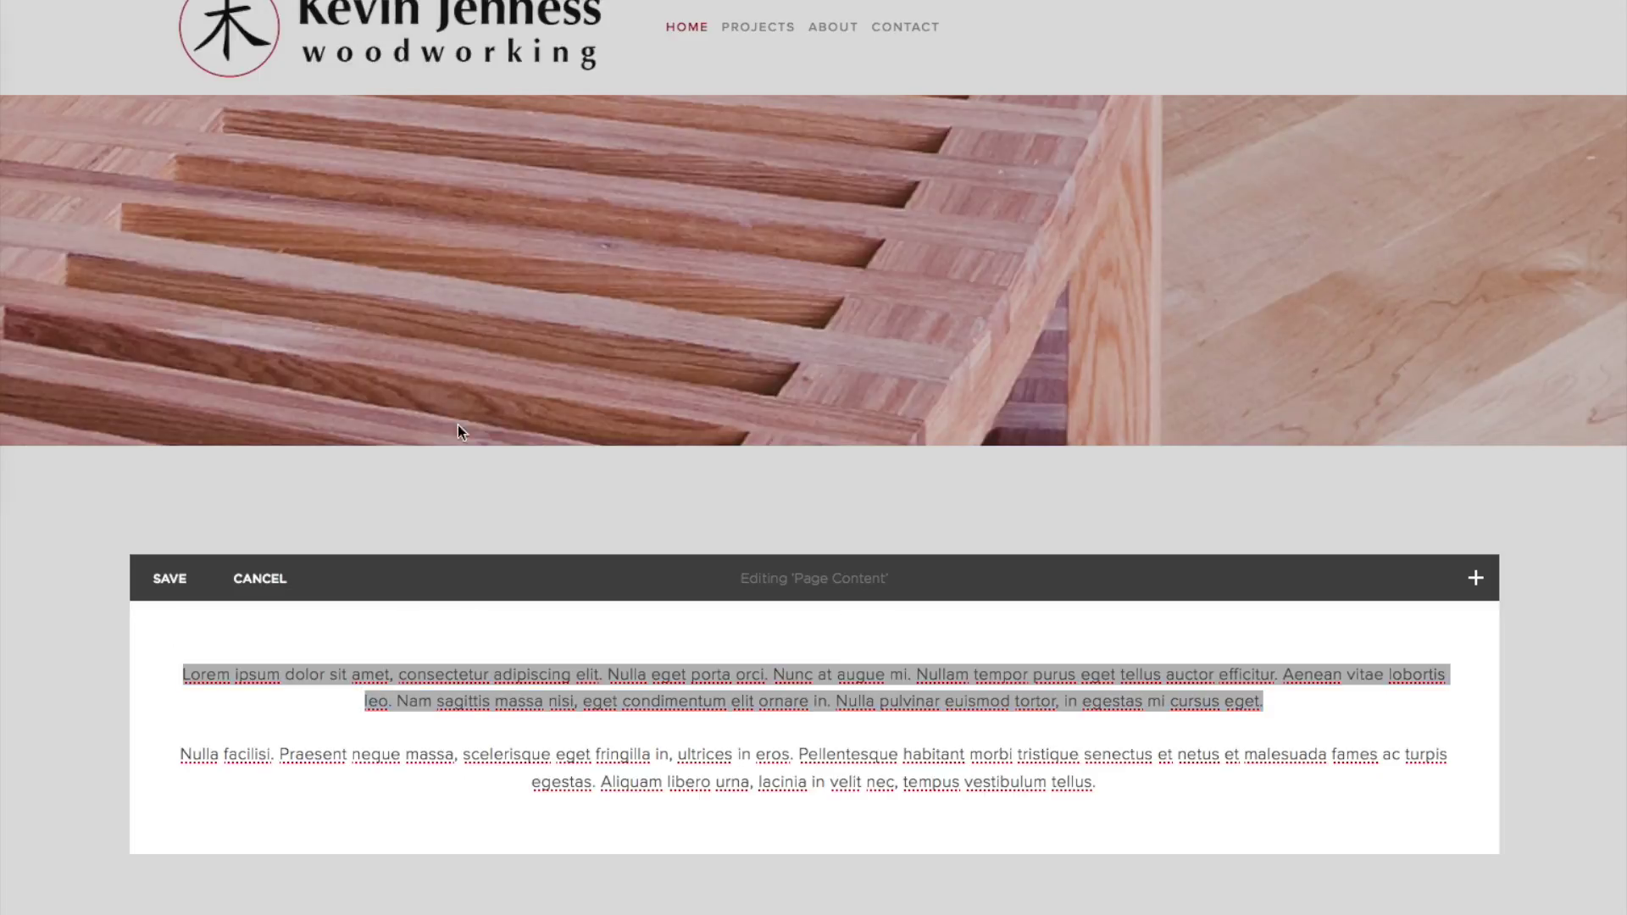
{"action": "key", "text": "super+Tab"}
{"action": "left_click_drag", "start_coordinate": [1264, 706], "coordinate": [140, 686]}
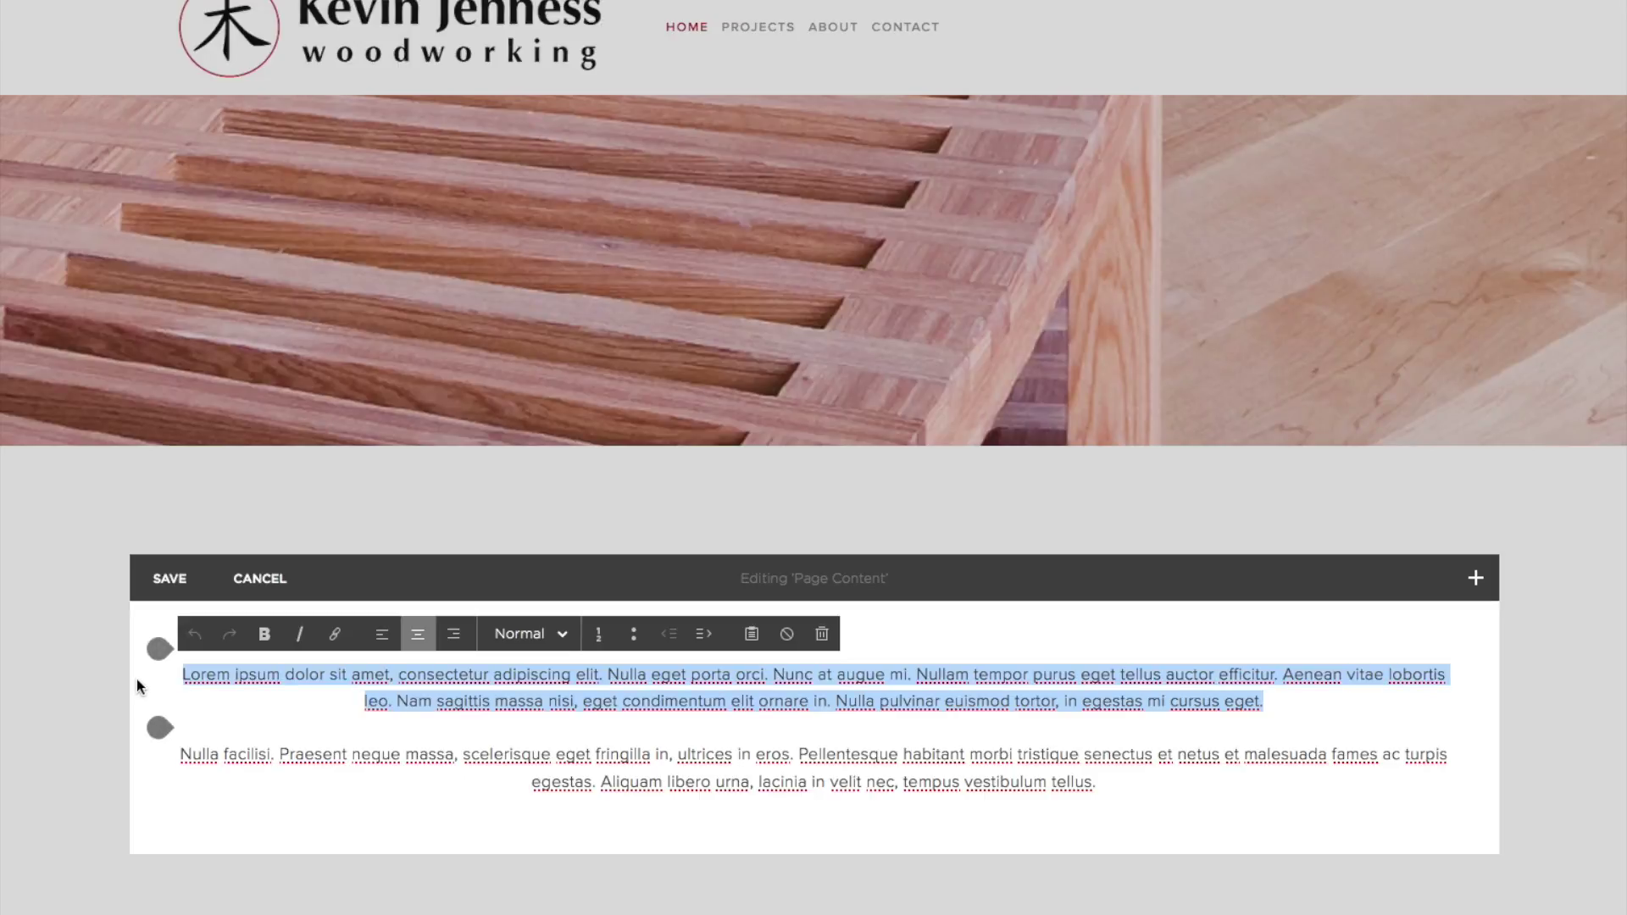
{"action": "key", "text": "ctrl+shift+l"}
{"action": "key", "text": "Right"}
{"action": "key", "text": "Return"}
{"action": "mouse_move", "coordinate": [216, 765]}
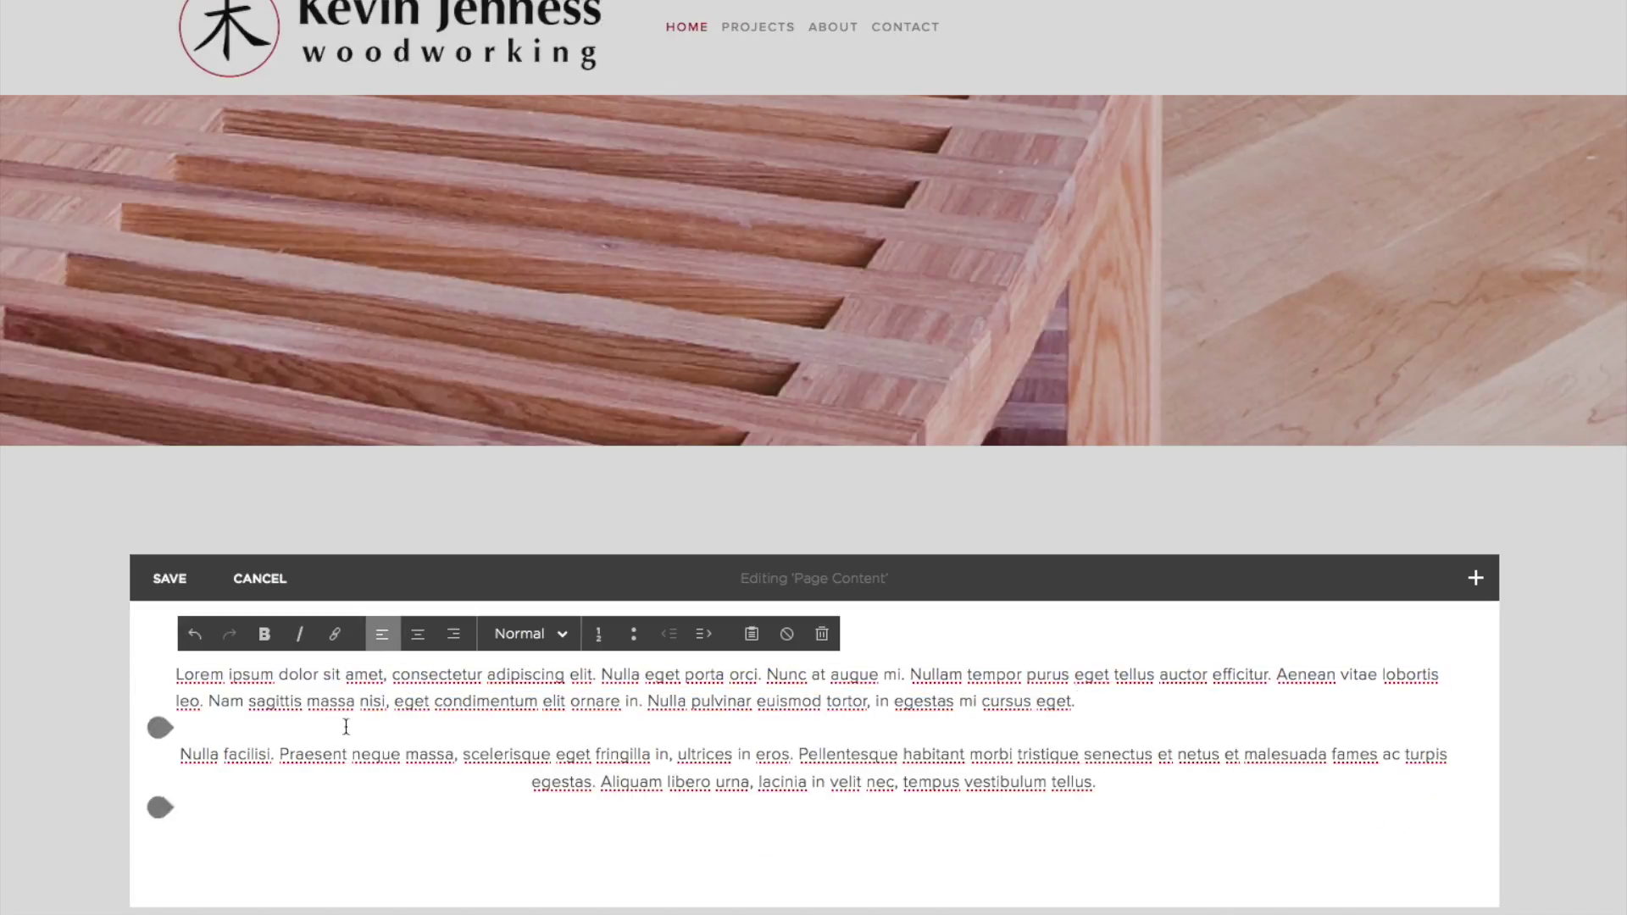
{"action": "key", "text": "BackSpace"}
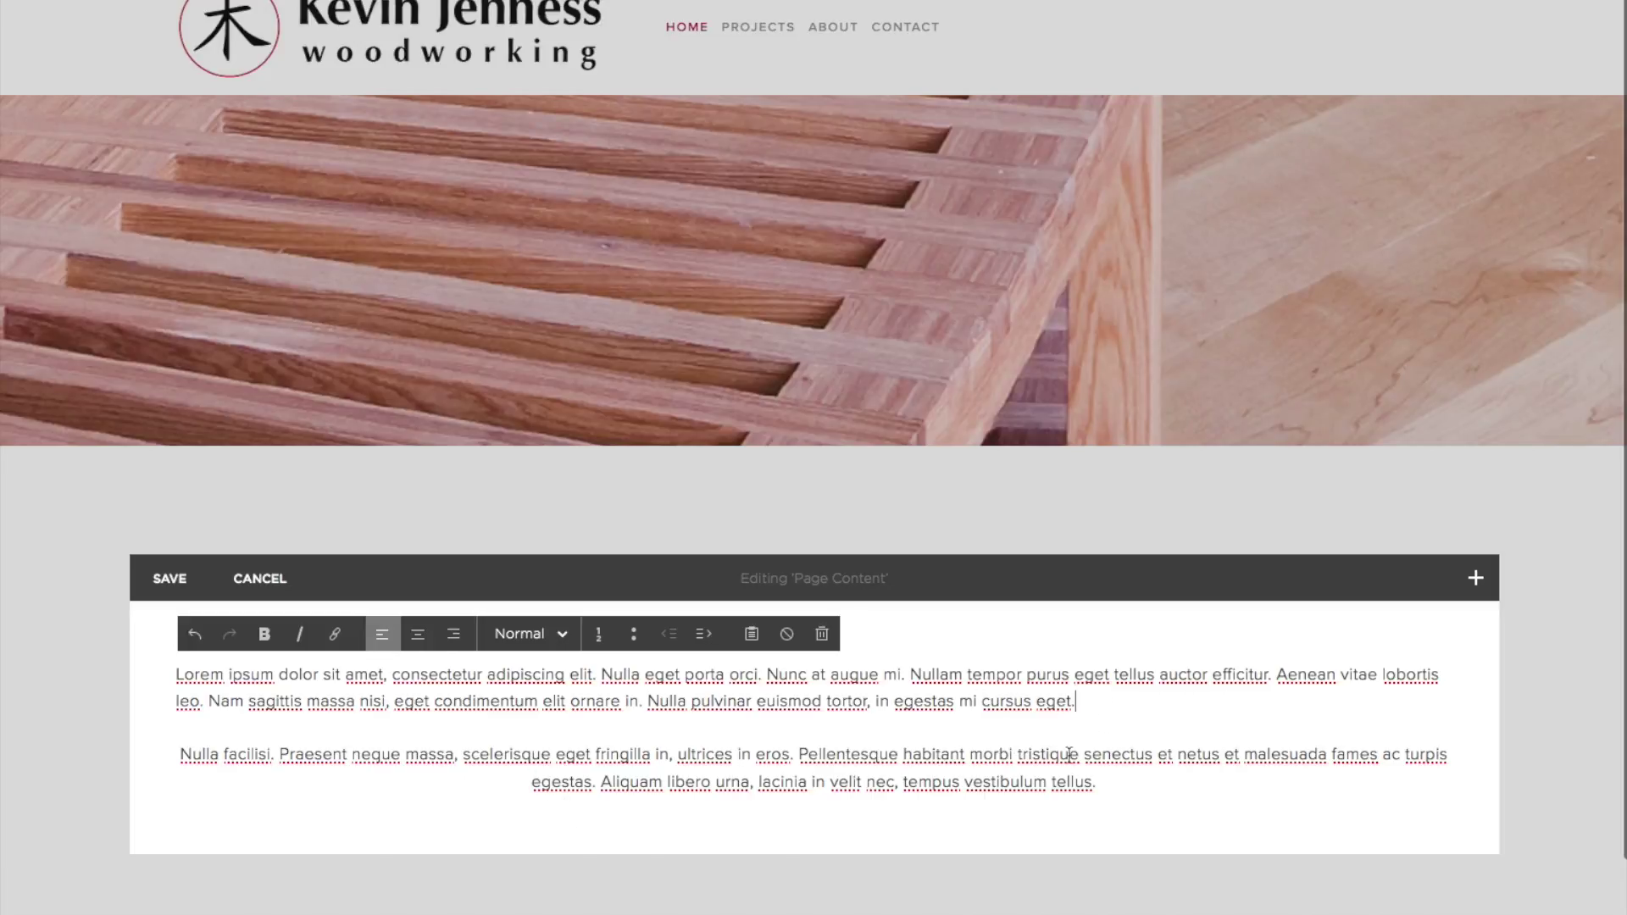
{"action": "left_click", "coordinate": [170, 578]}
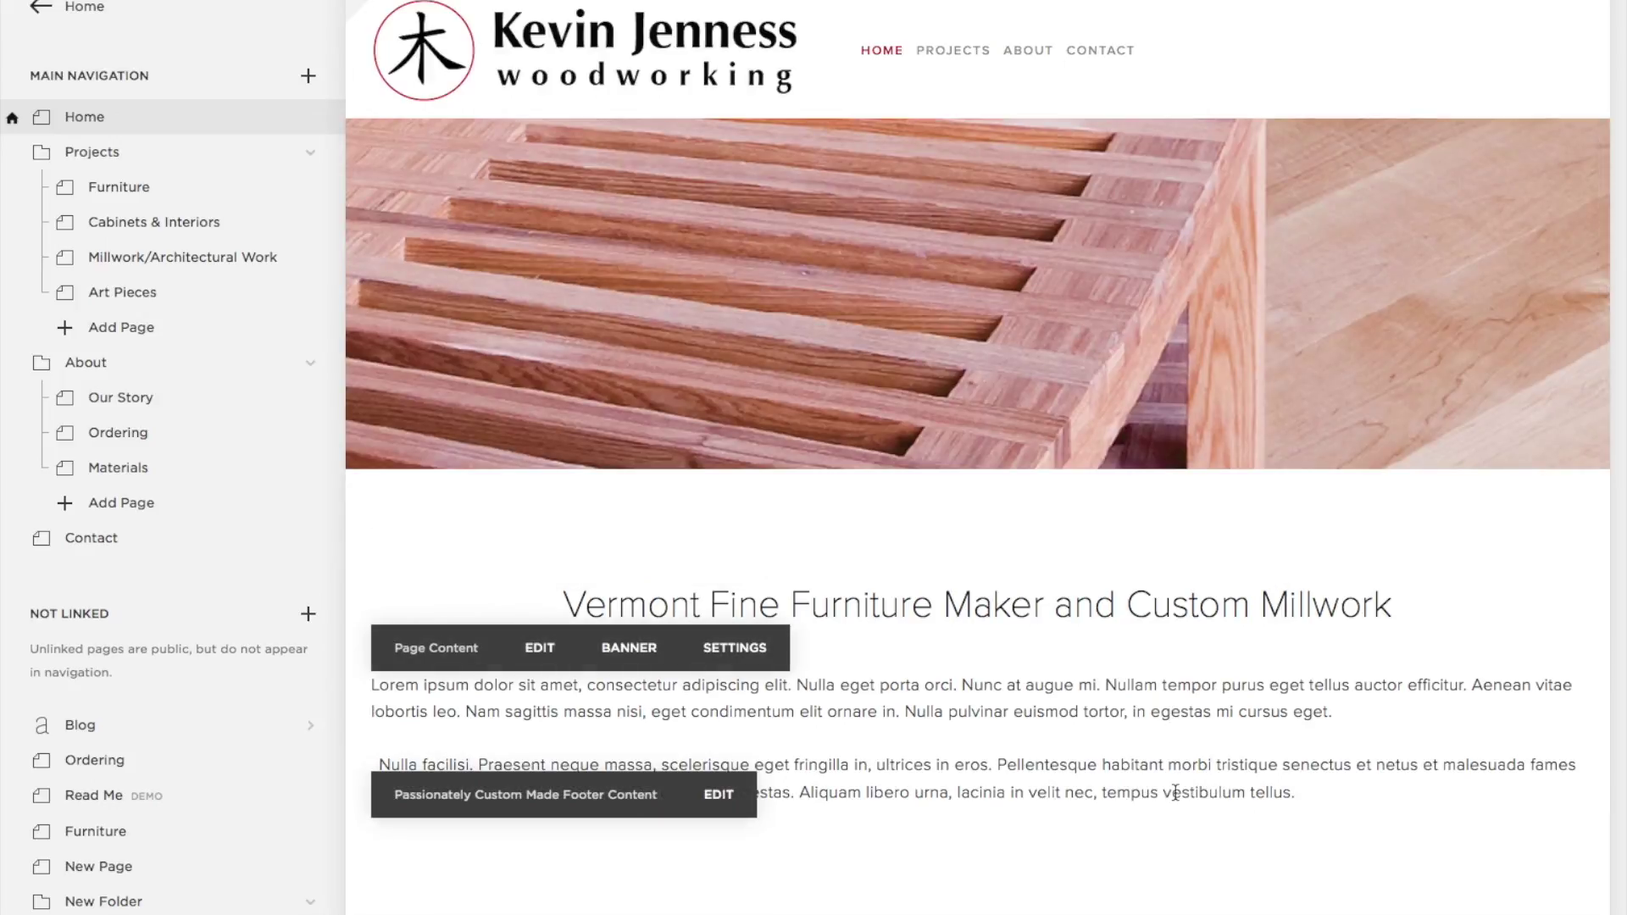
Open the Our Story page under About and look through its story text and sidebar.
{"action": "mouse_move", "coordinate": [1022, 57]}
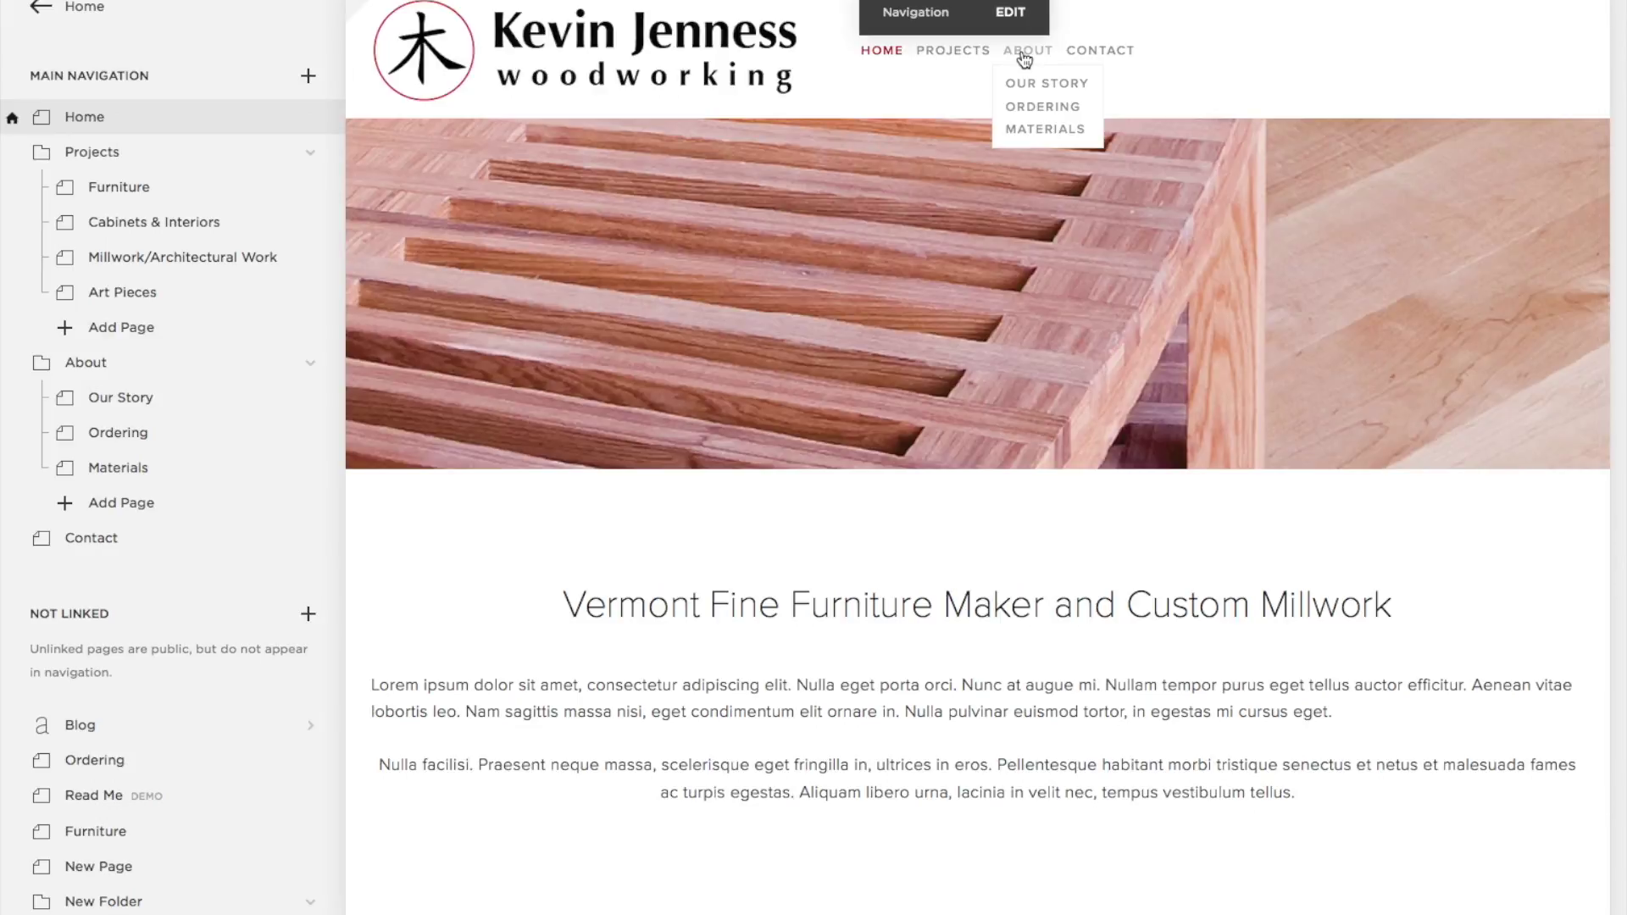
{"action": "left_click", "coordinate": [1017, 82]}
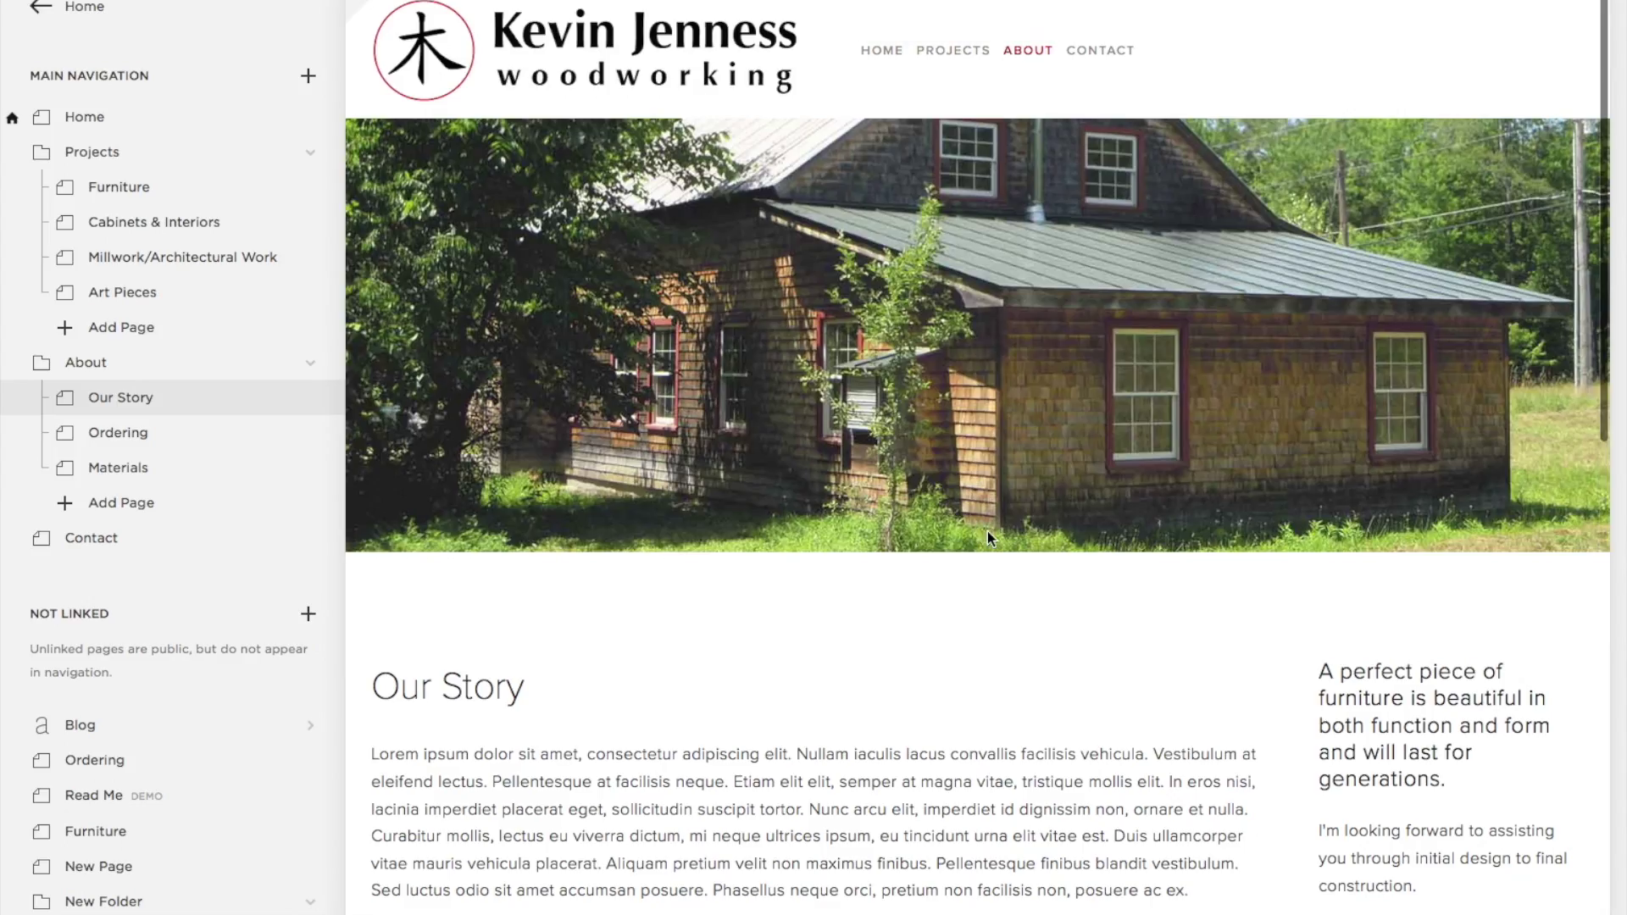
{"action": "scroll", "coordinate": [988, 531], "scroll_direction": "down", "scroll_amount": 4}
{"action": "scroll", "coordinate": [988, 531], "scroll_direction": "down", "scroll_amount": 1}
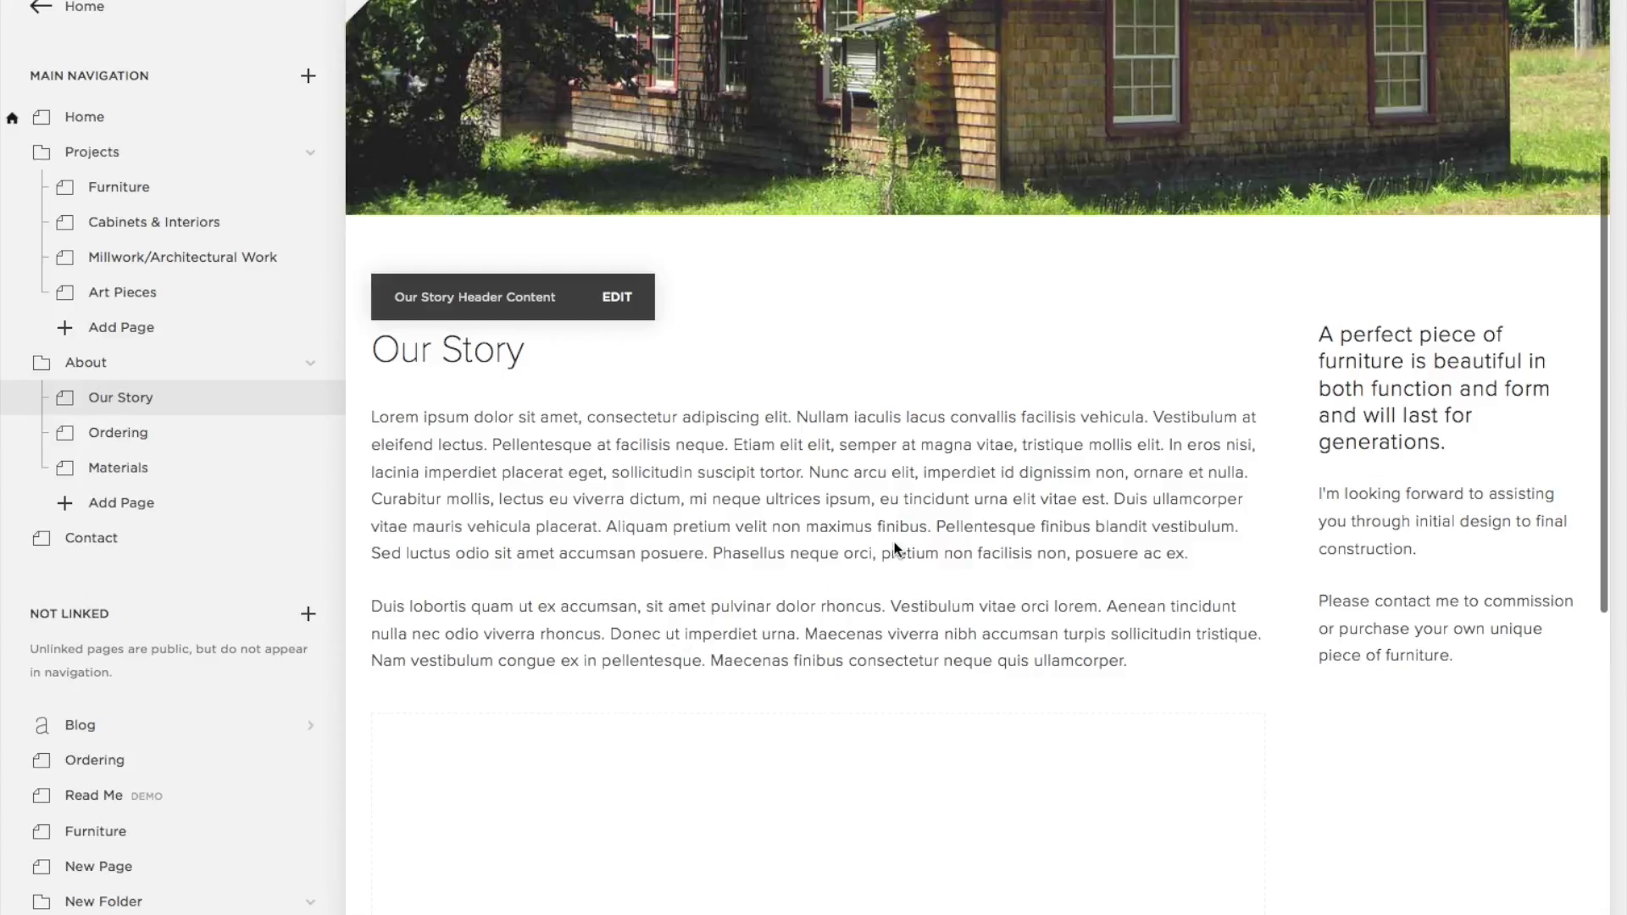
{"action": "scroll", "coordinate": [893, 541], "scroll_direction": "up", "scroll_amount": 4}
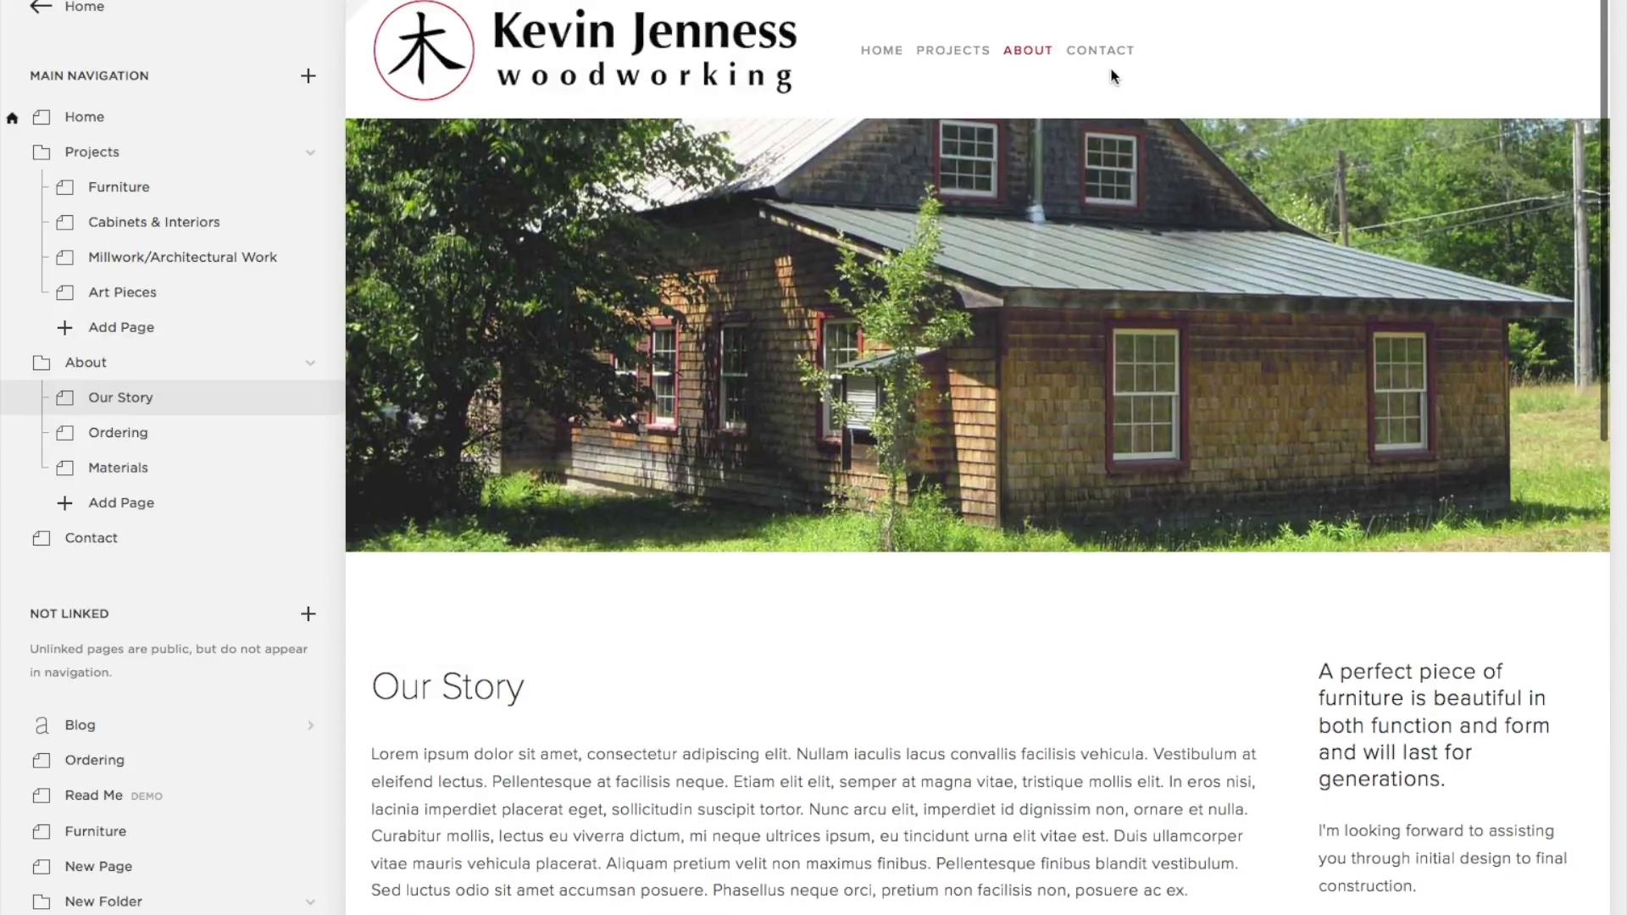
Open the Ordering page under About and review its ordering, delivery and wholesale information.
{"action": "mouse_move", "coordinate": [1042, 51]}
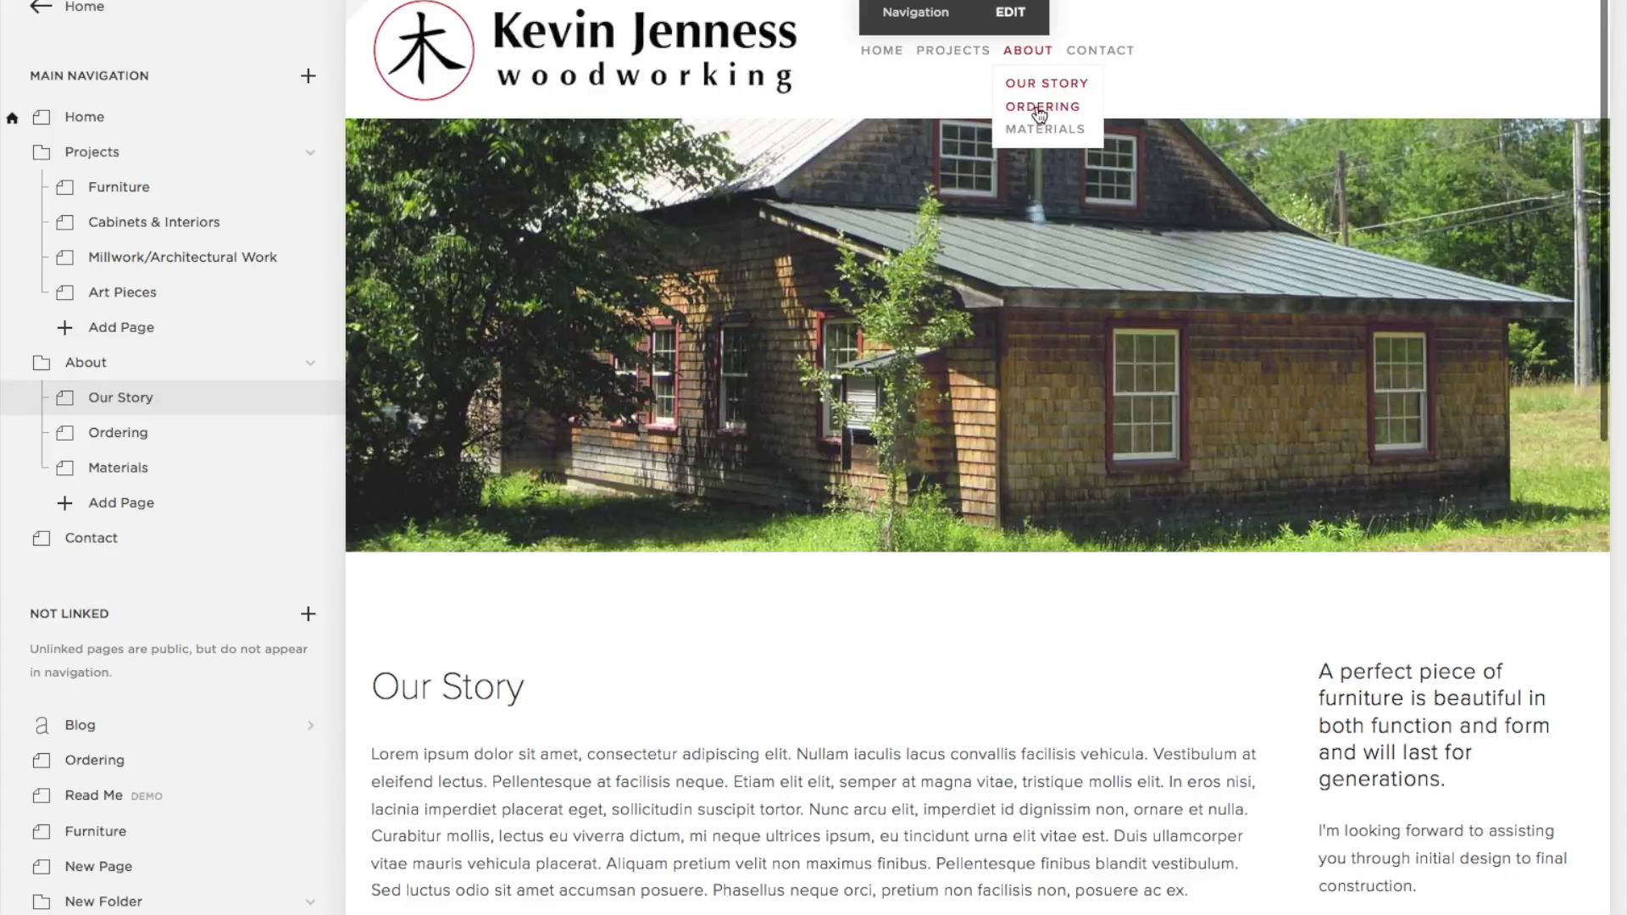
{"action": "left_click", "coordinate": [1040, 110]}
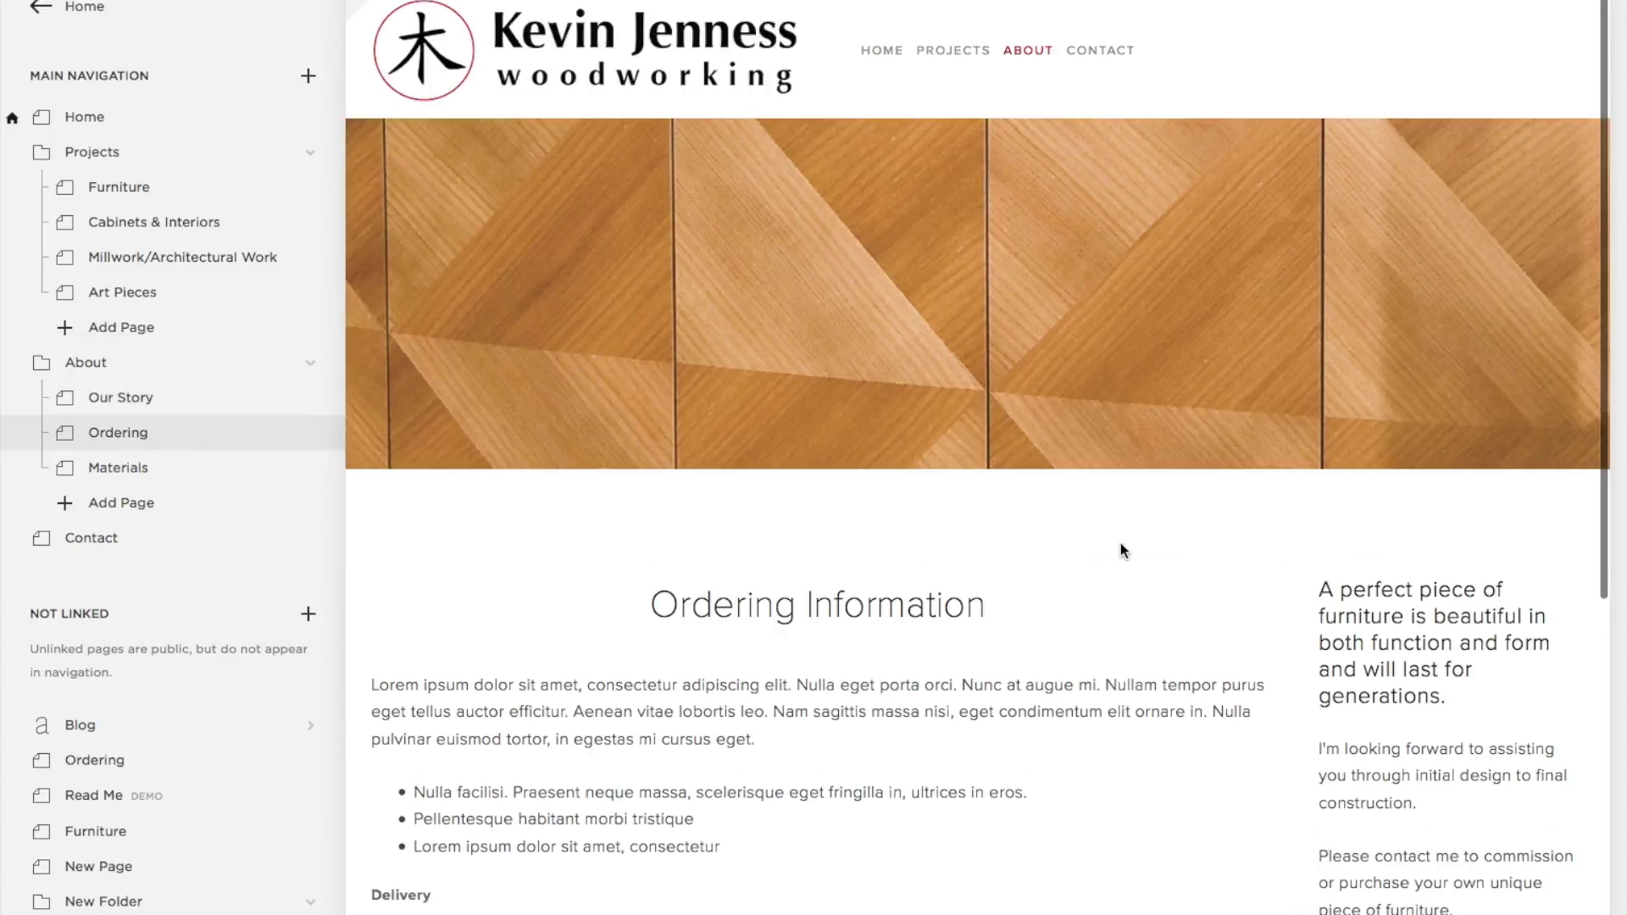
{"action": "scroll", "coordinate": [1120, 549], "scroll_direction": "down", "scroll_amount": 4}
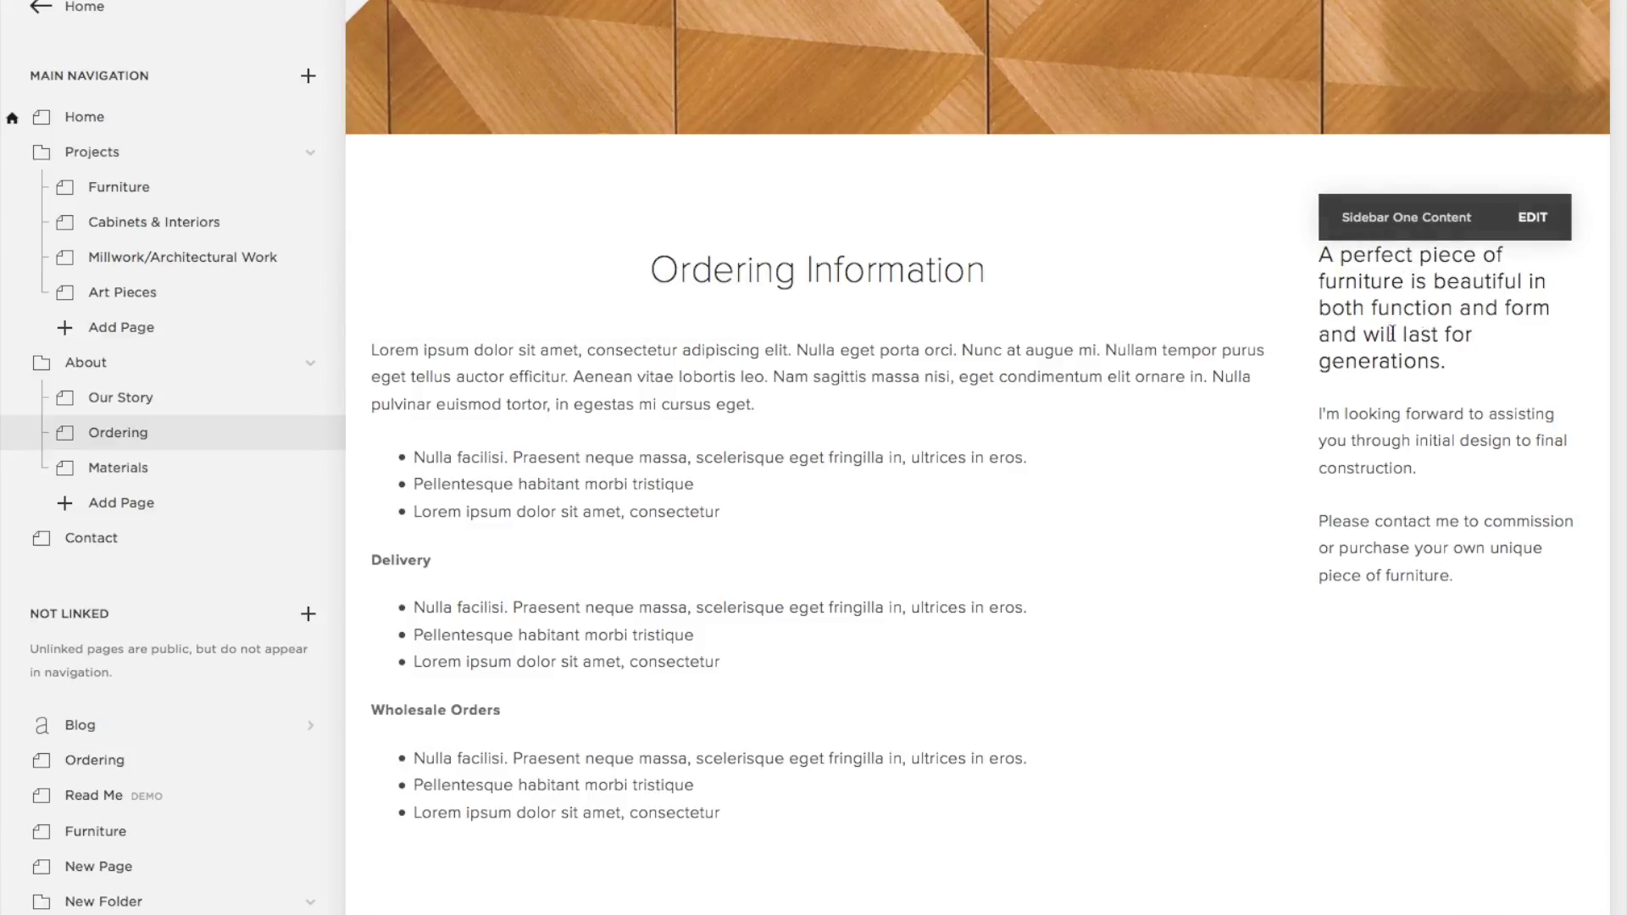
{"action": "scroll", "coordinate": [740, 433], "scroll_direction": "down", "scroll_amount": 2}
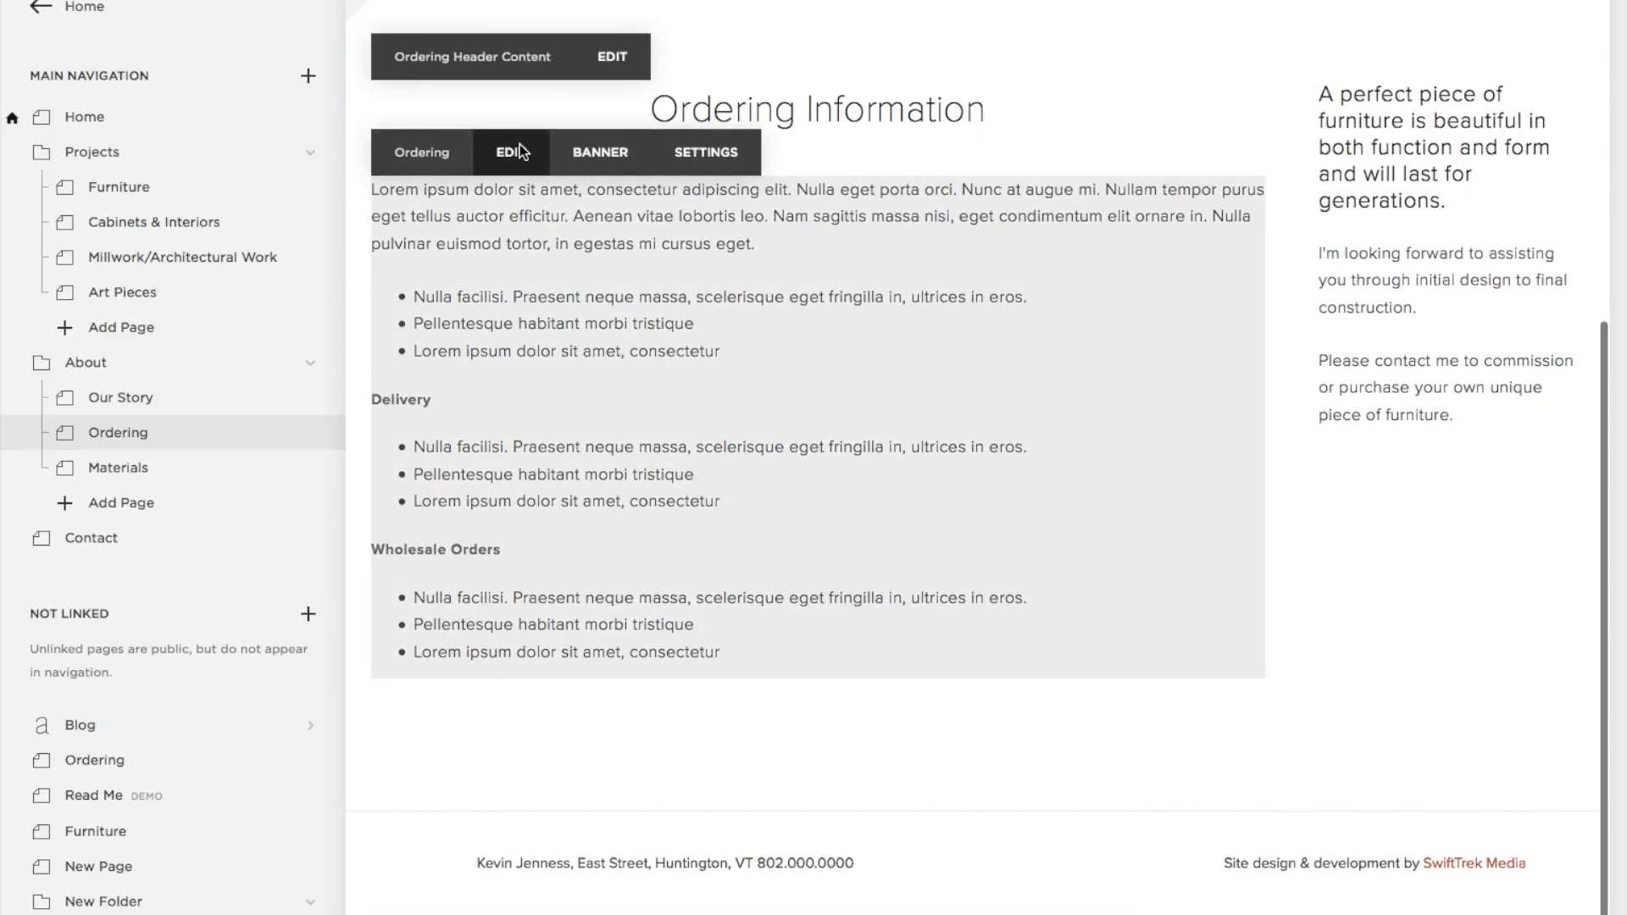
Open the Ordering content for editing and switch the first list's bullets off and back on.
{"action": "left_click", "coordinate": [520, 151]}
{"action": "left_click_drag", "start_coordinate": [551, 376], "coordinate": [160, 292]}
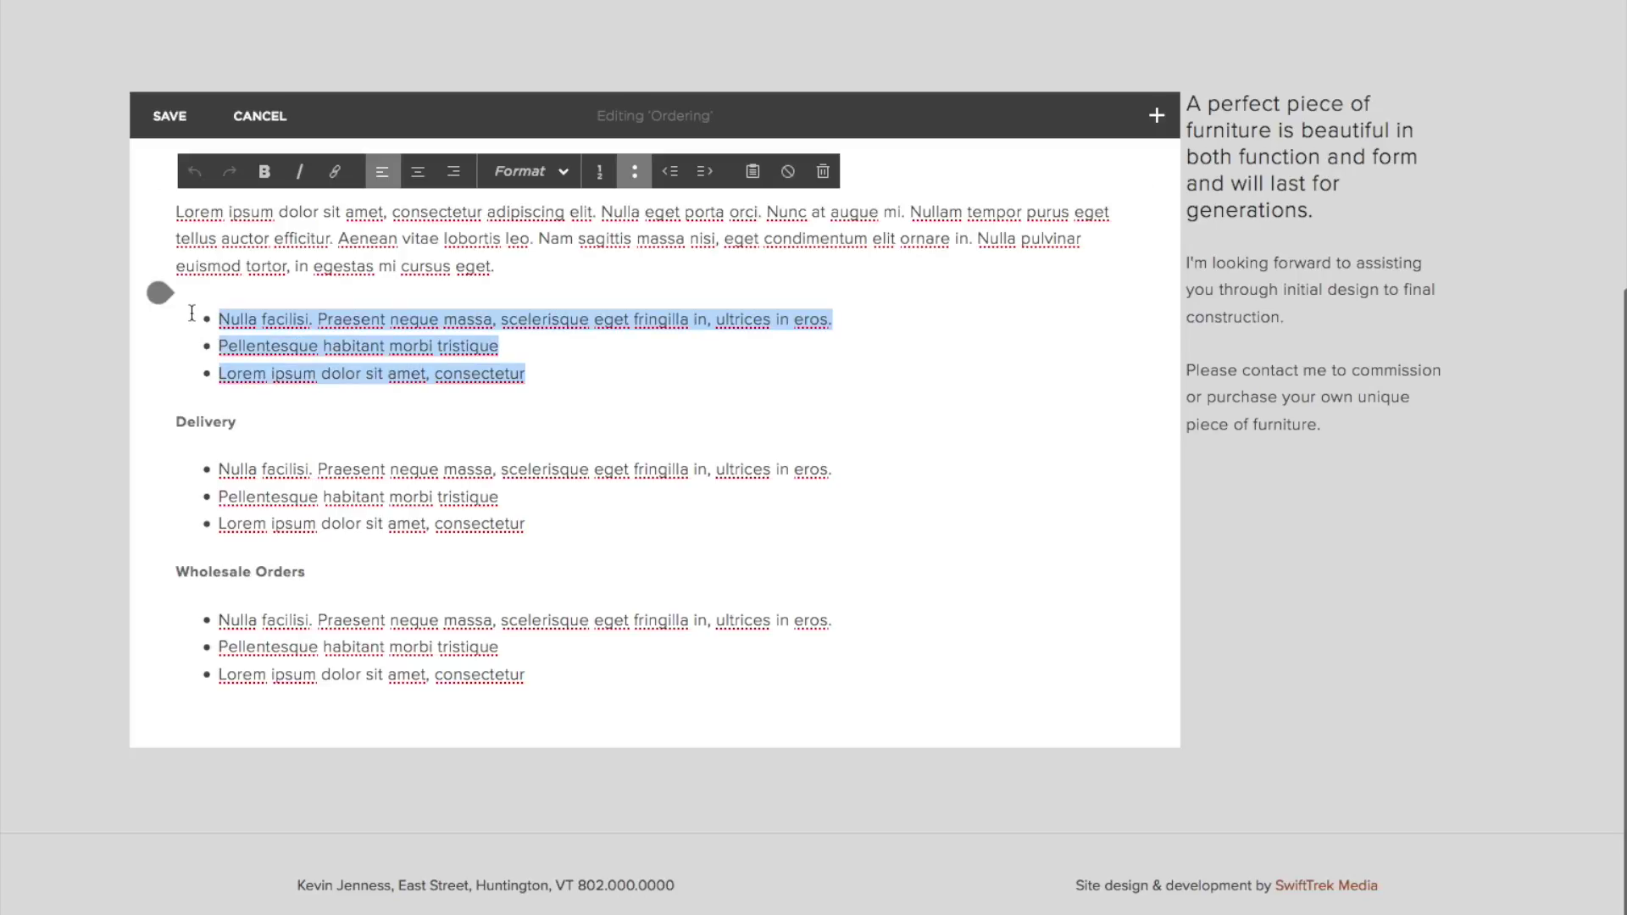
{"action": "left_click", "coordinate": [637, 170]}
{"action": "left_click", "coordinate": [637, 171]}
Check the text formatting of the "Delivery" heading and the opening paragraph, and save the Ordering content.
{"action": "left_click", "coordinate": [267, 425]}
{"action": "left_click_drag", "start_coordinate": [267, 425], "coordinate": [166, 428]}
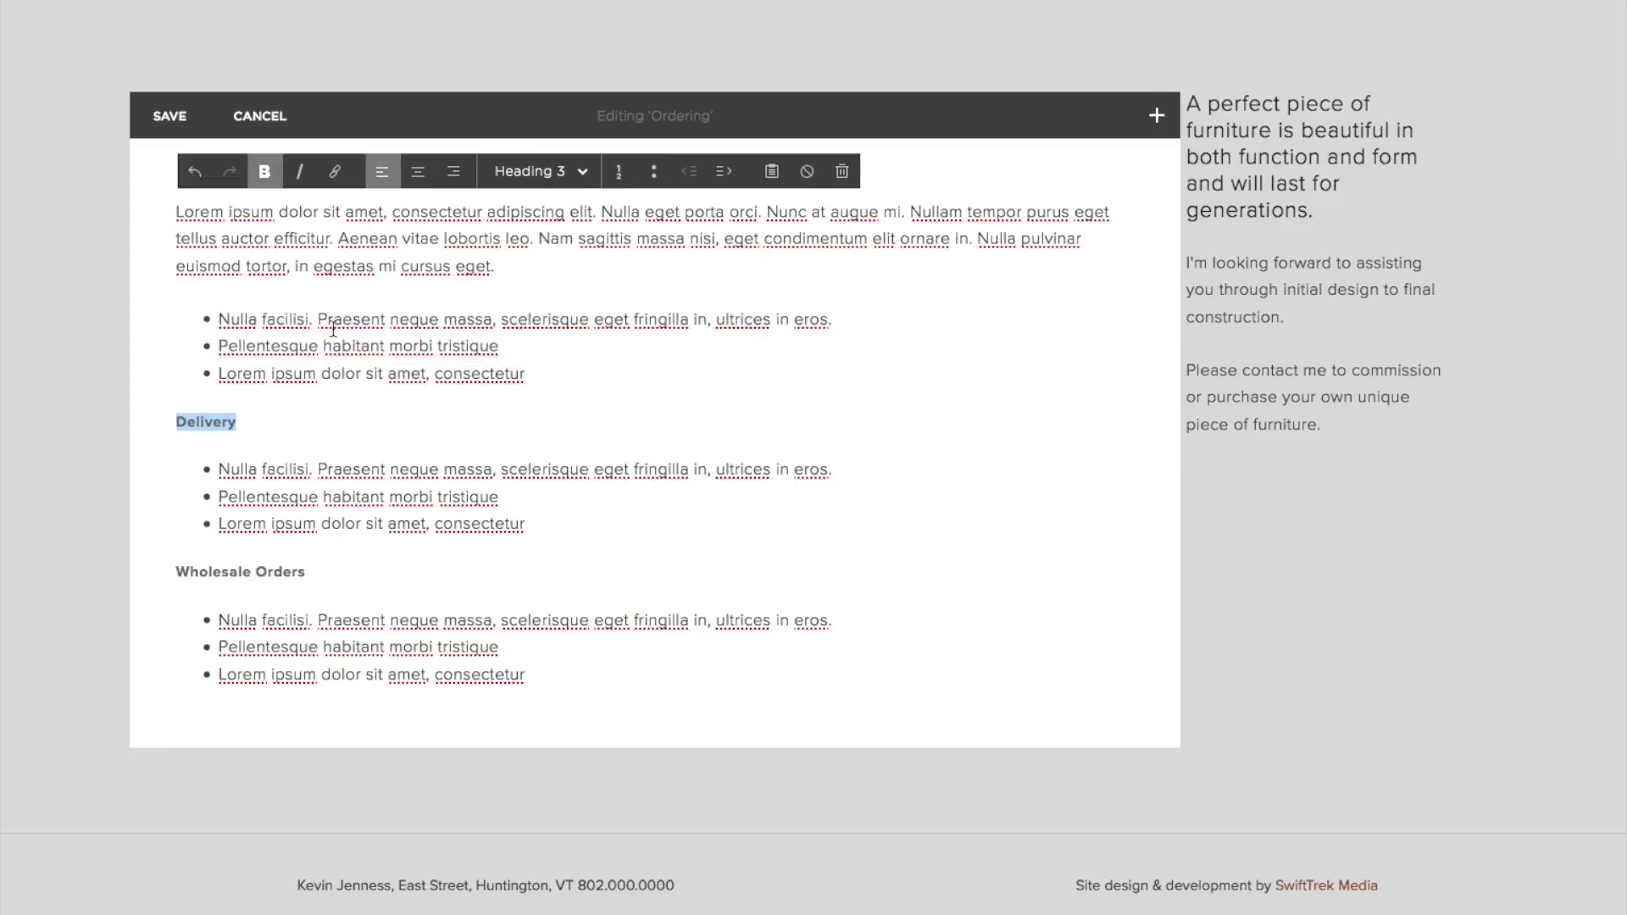
{"action": "left_click", "coordinate": [352, 283]}
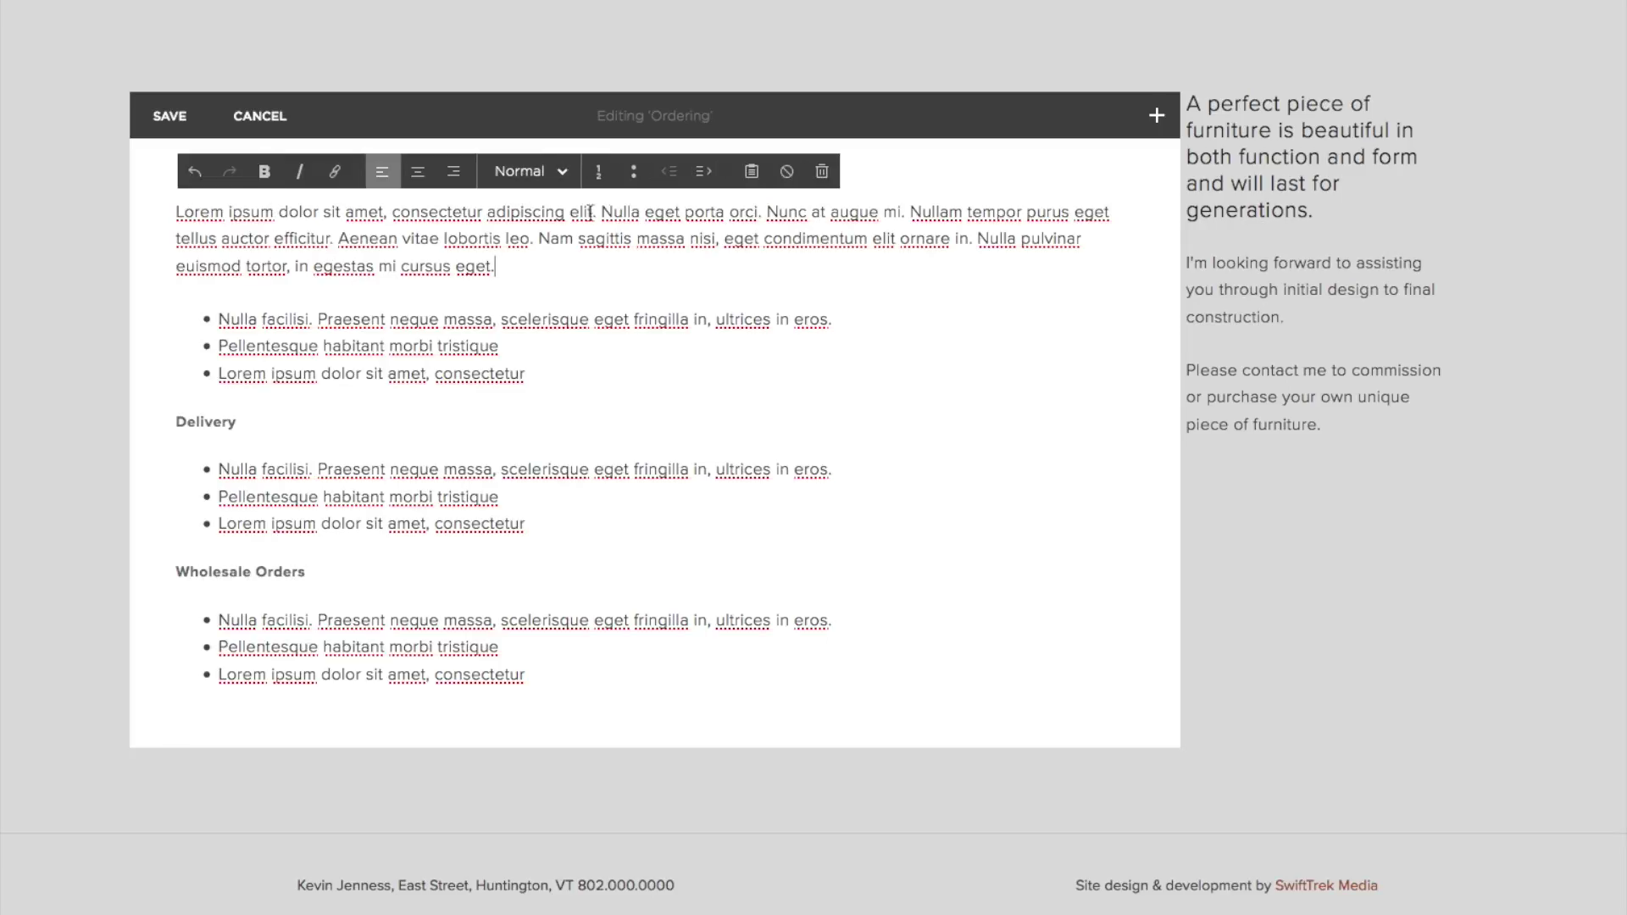
{"action": "scroll", "coordinate": [537, 257], "scroll_direction": "up", "scroll_amount": 2}
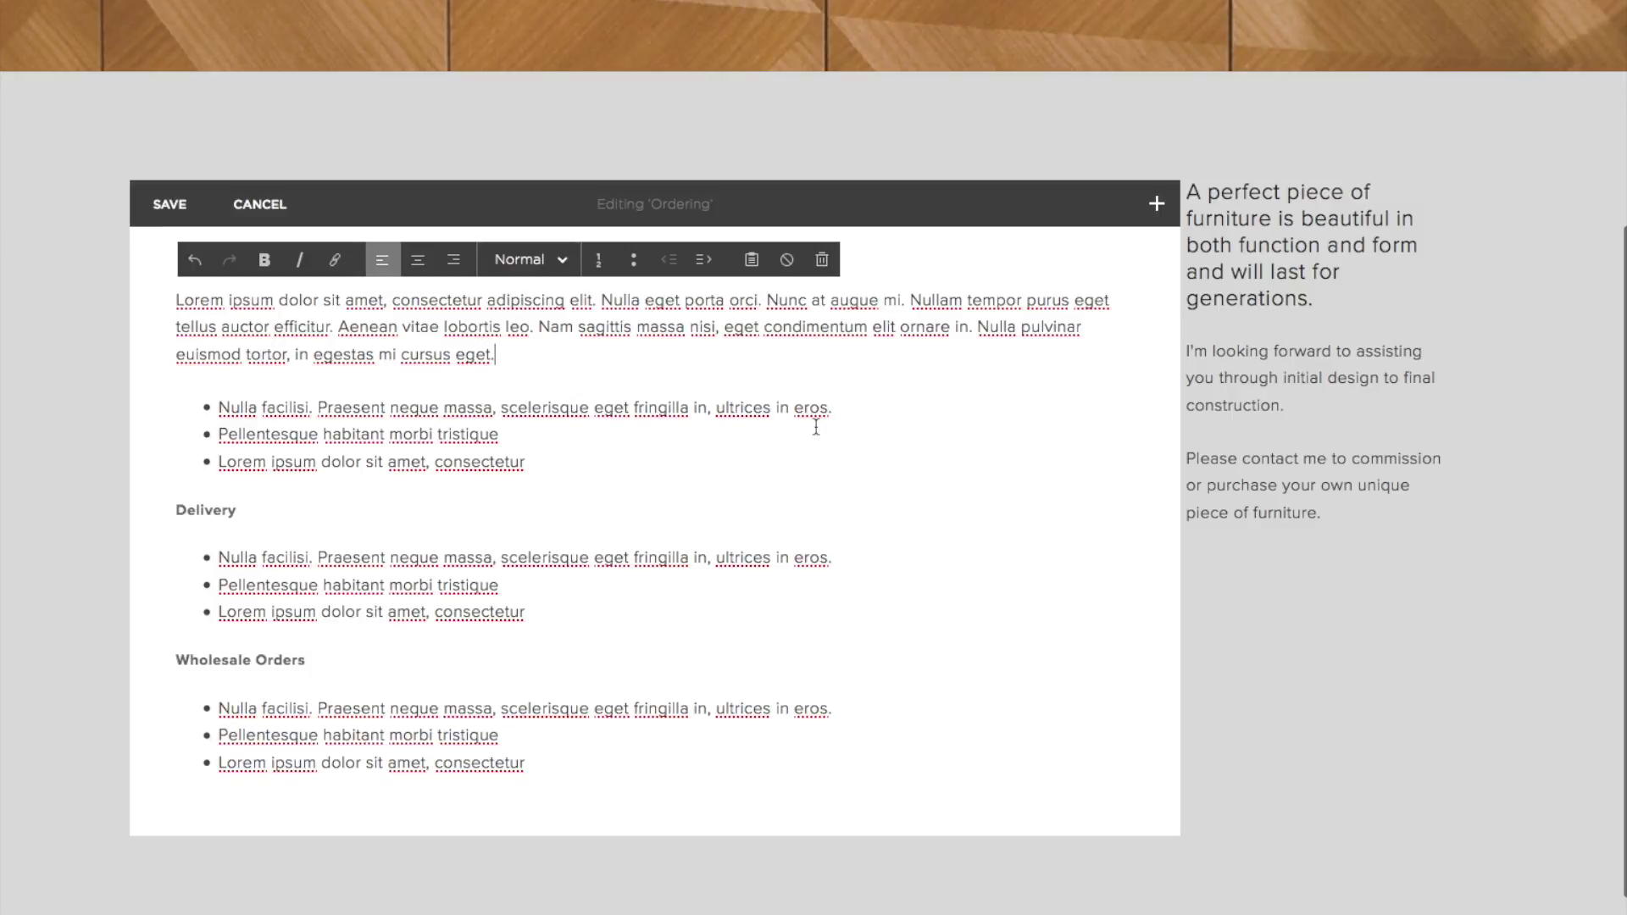
{"action": "left_click", "coordinate": [167, 207]}
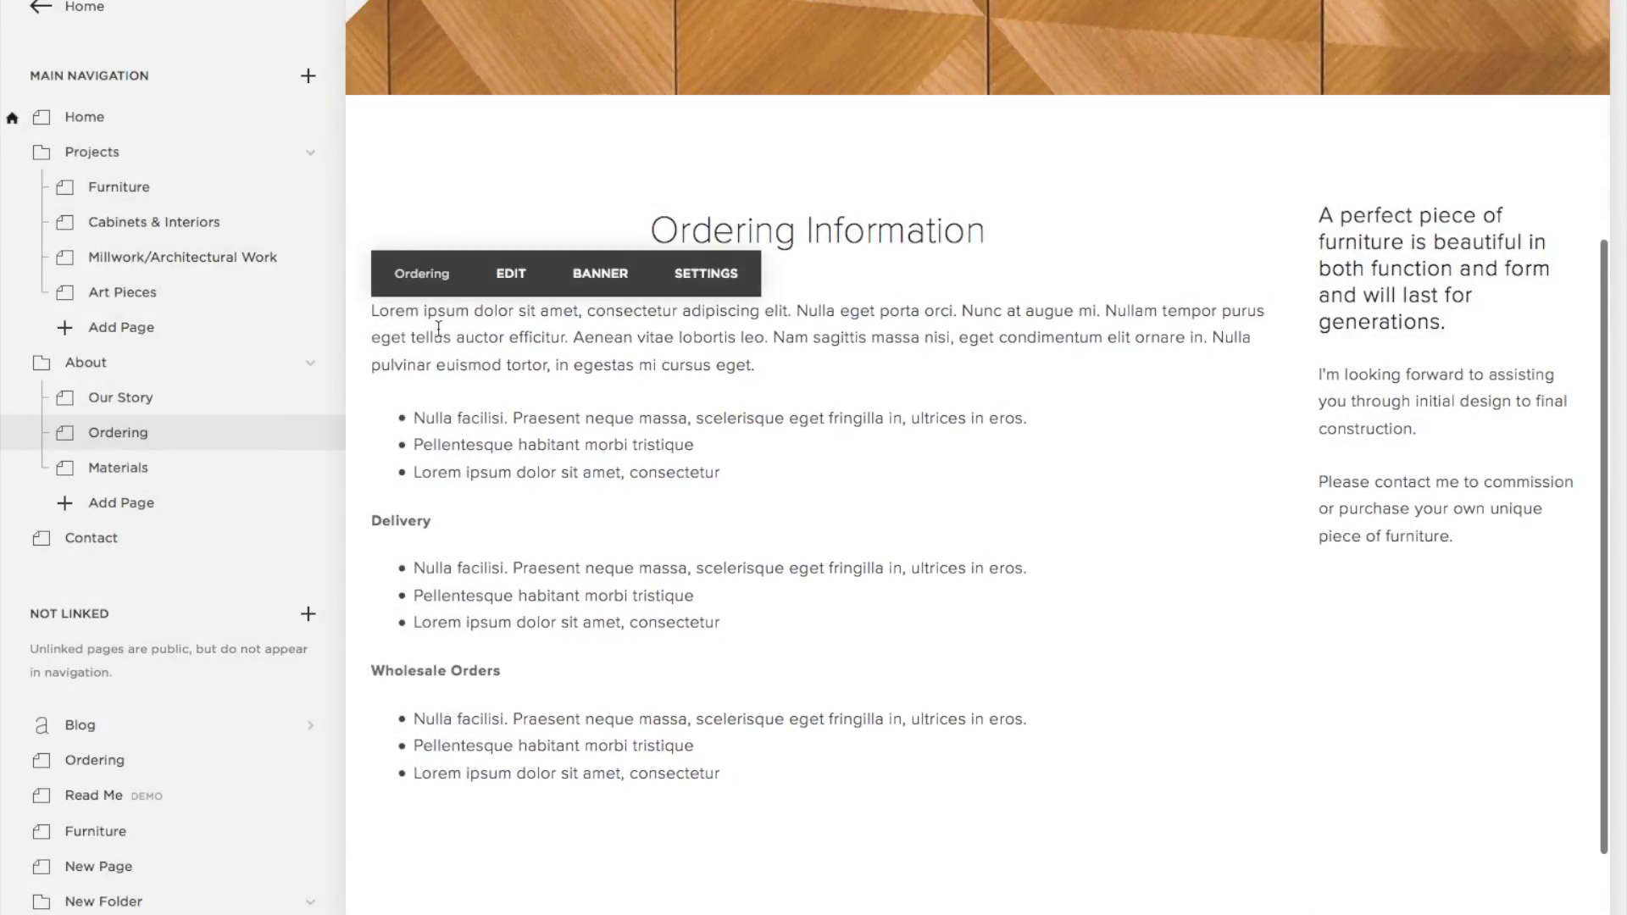
{"action": "scroll", "coordinate": [1015, 192], "scroll_direction": "up", "scroll_amount": 5}
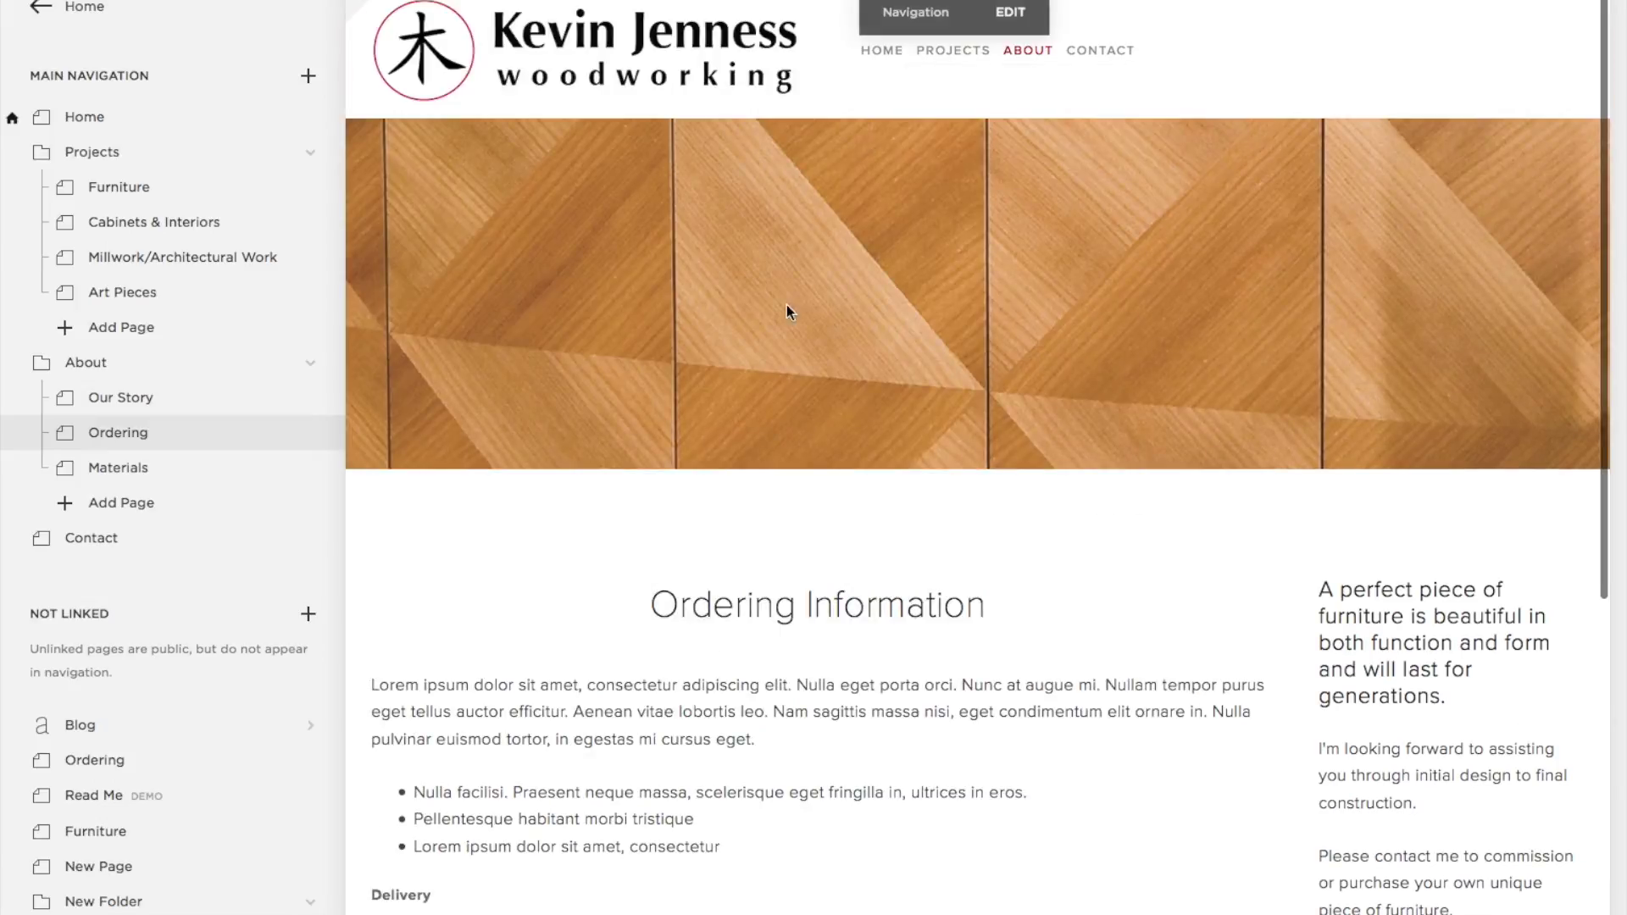
Reopen the Ordering content for editing and try formatting the opening paragraph as Heading 2.
{"action": "mouse_move", "coordinate": [432, 620]}
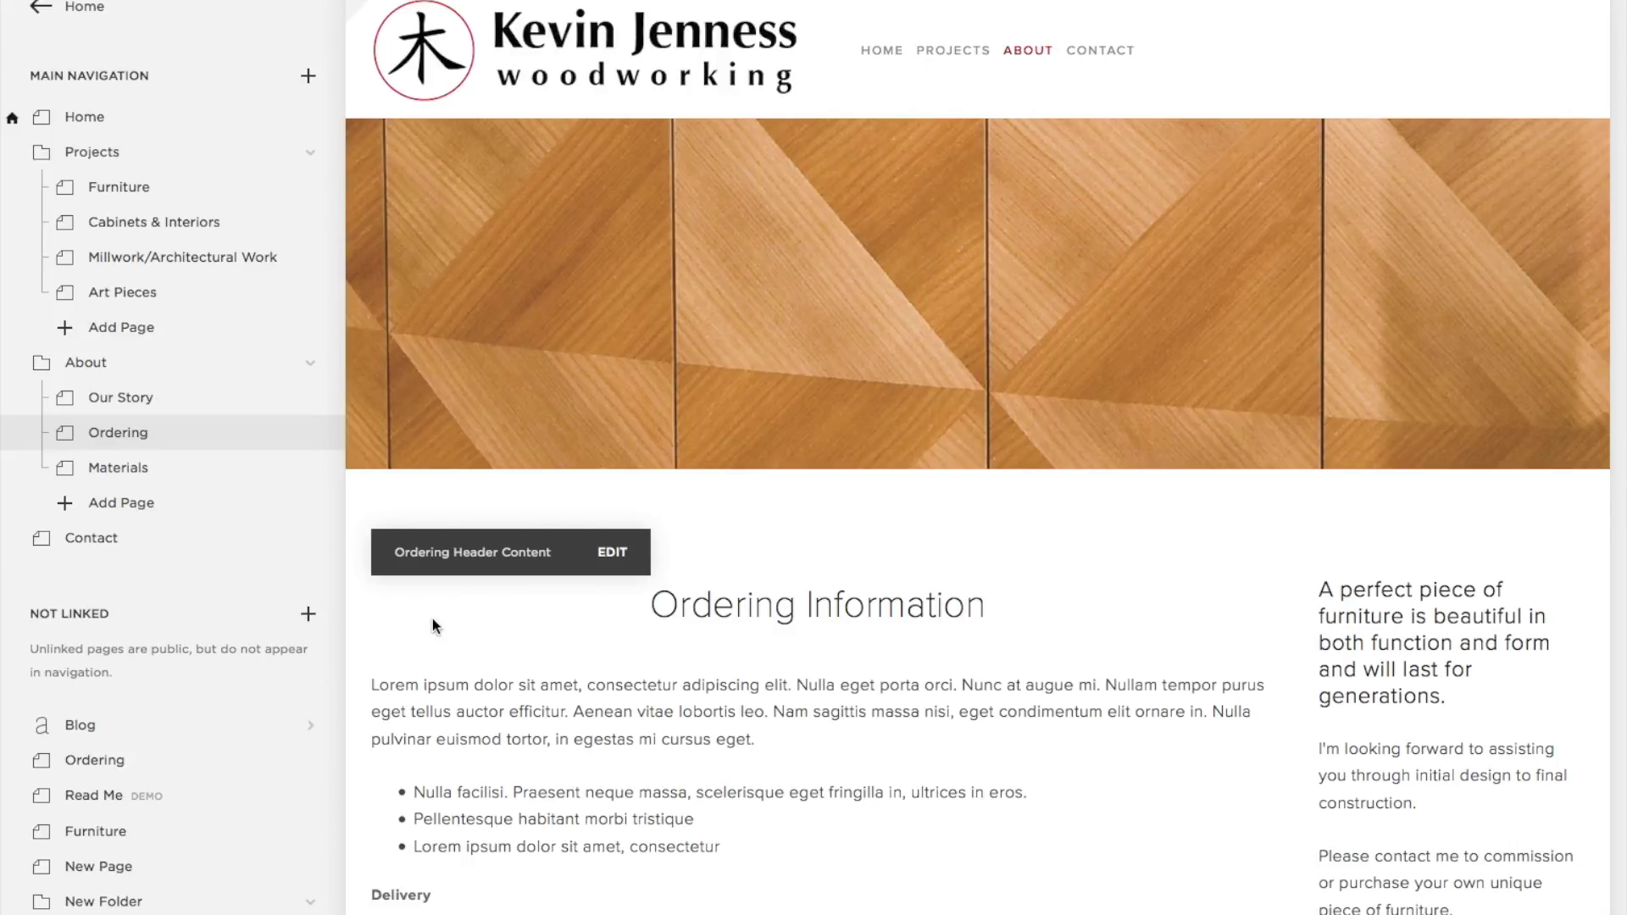
{"action": "mouse_move", "coordinate": [584, 671]}
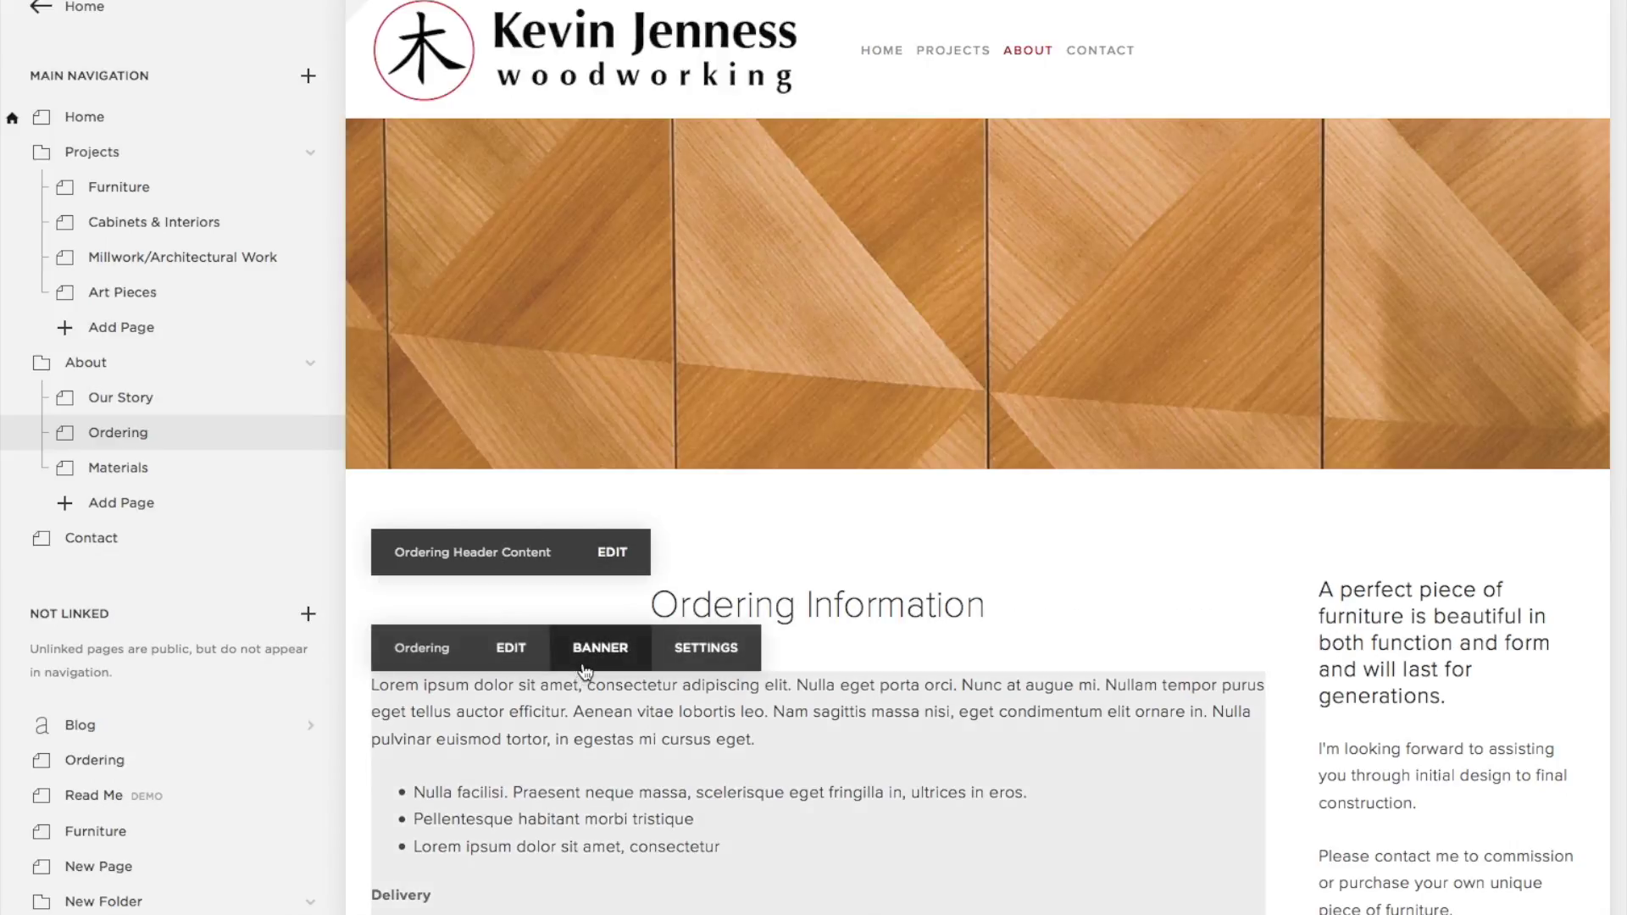
{"action": "left_click", "coordinate": [510, 647]}
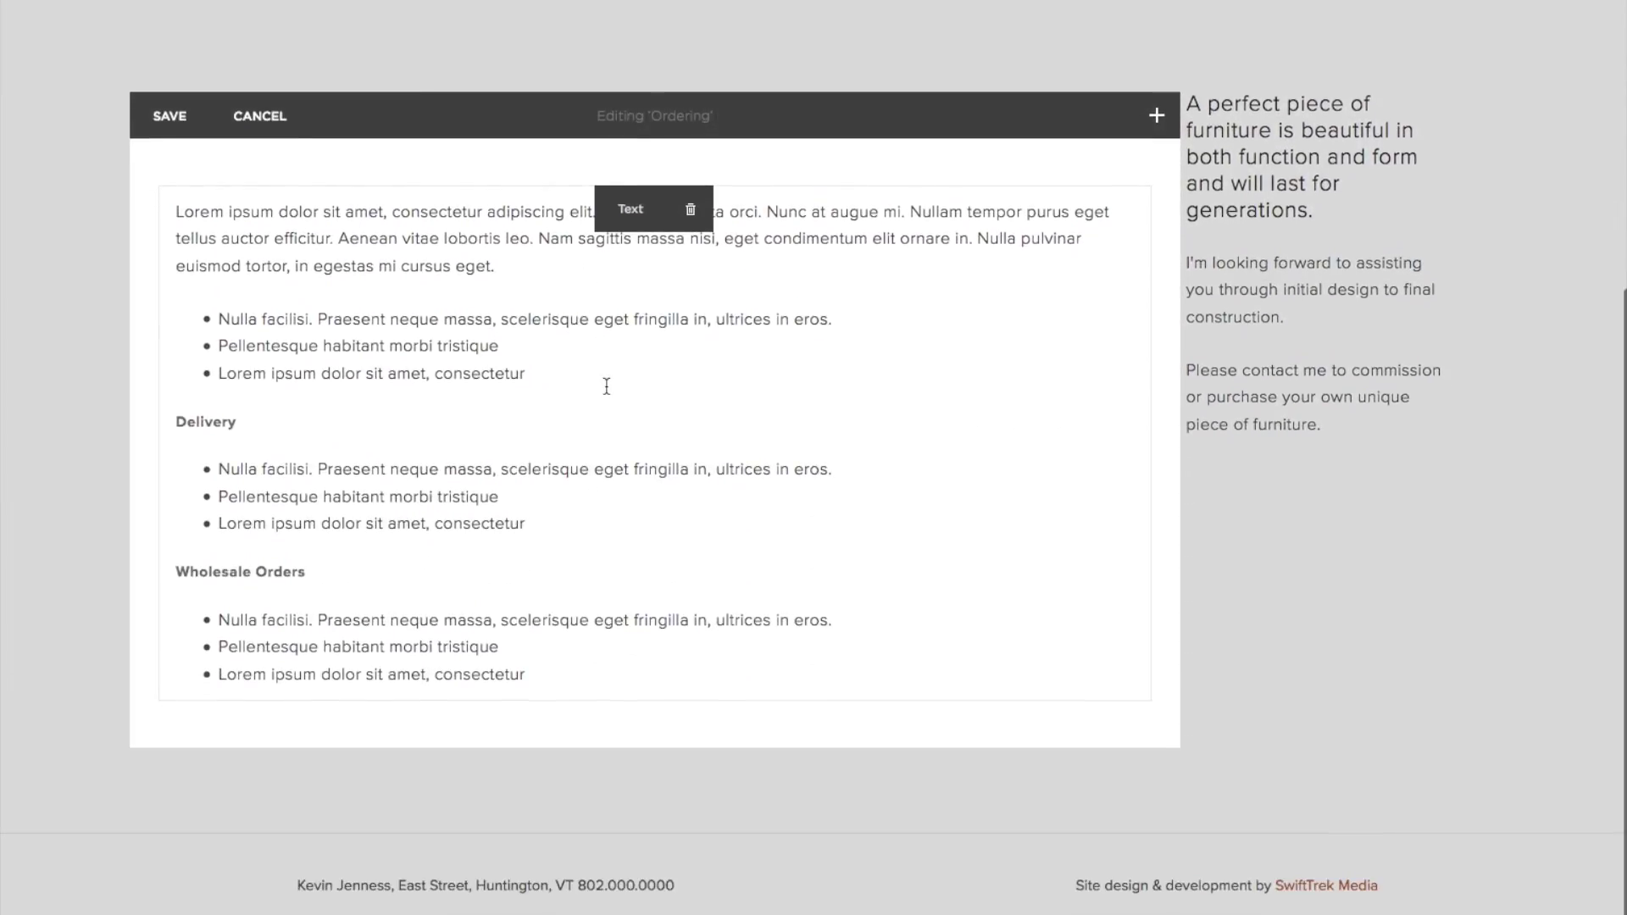
{"action": "left_click_drag", "start_coordinate": [607, 386], "coordinate": [438, 347]}
{"action": "left_click_drag", "start_coordinate": [526, 264], "coordinate": [461, 137]}
{"action": "left_click", "coordinate": [567, 167]}
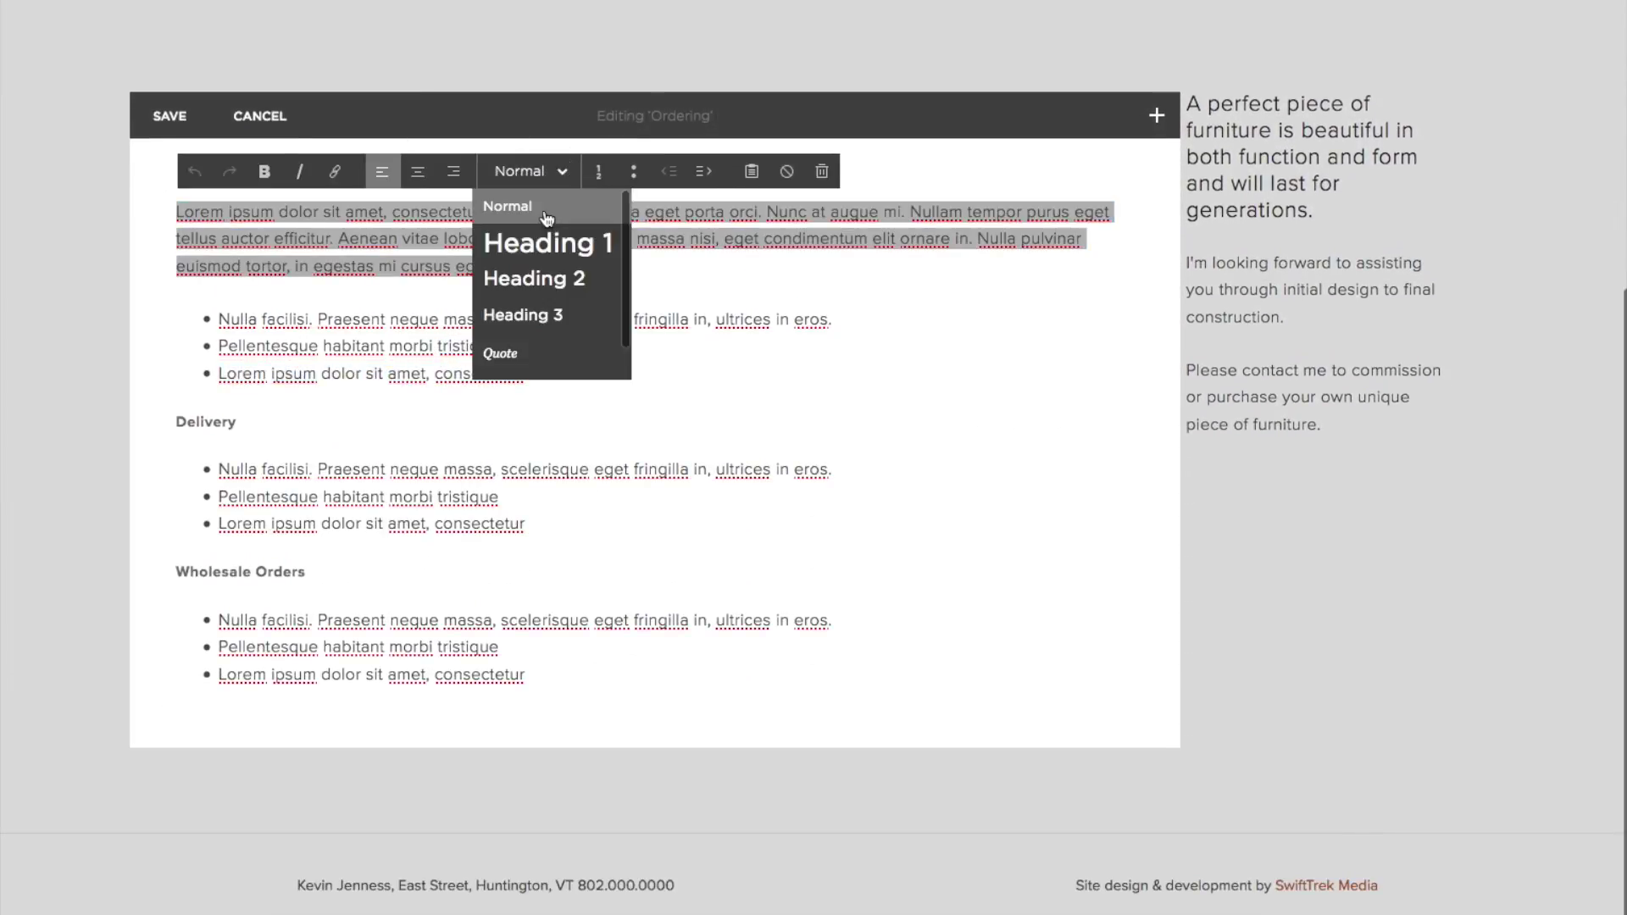
{"action": "left_click", "coordinate": [540, 278]}
Delete the first bulleted list from the Ordering content and discard all unsaved changes.
{"action": "left_click", "coordinate": [427, 398]}
{"action": "left_click_drag", "start_coordinate": [566, 415], "coordinate": [164, 323]}
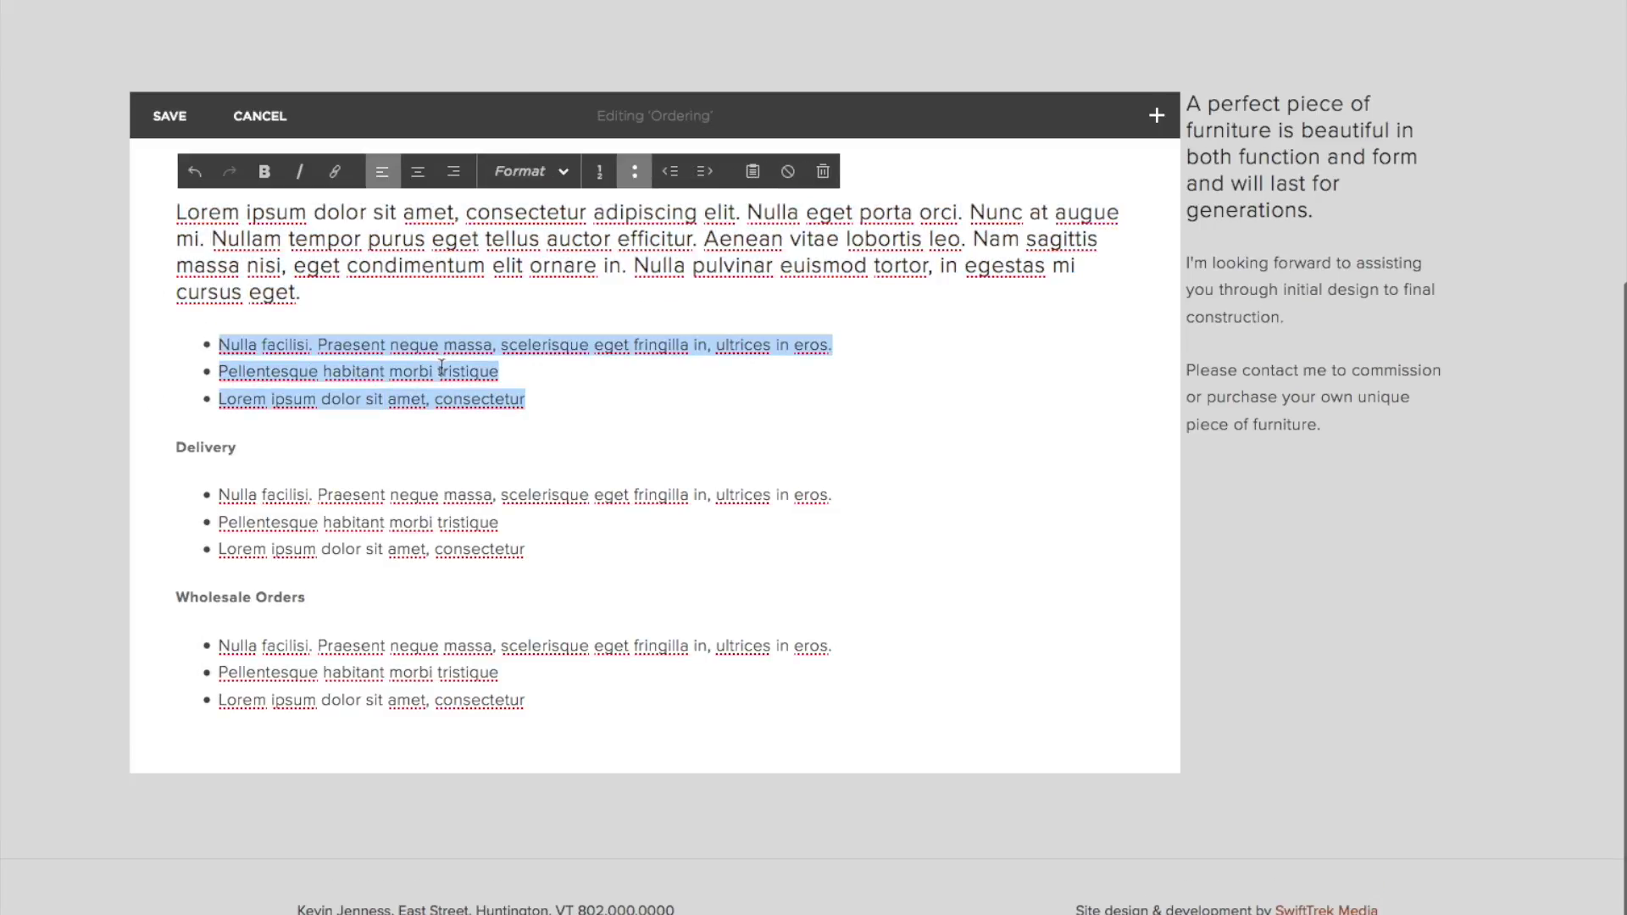
{"action": "key", "text": "BackSpace"}
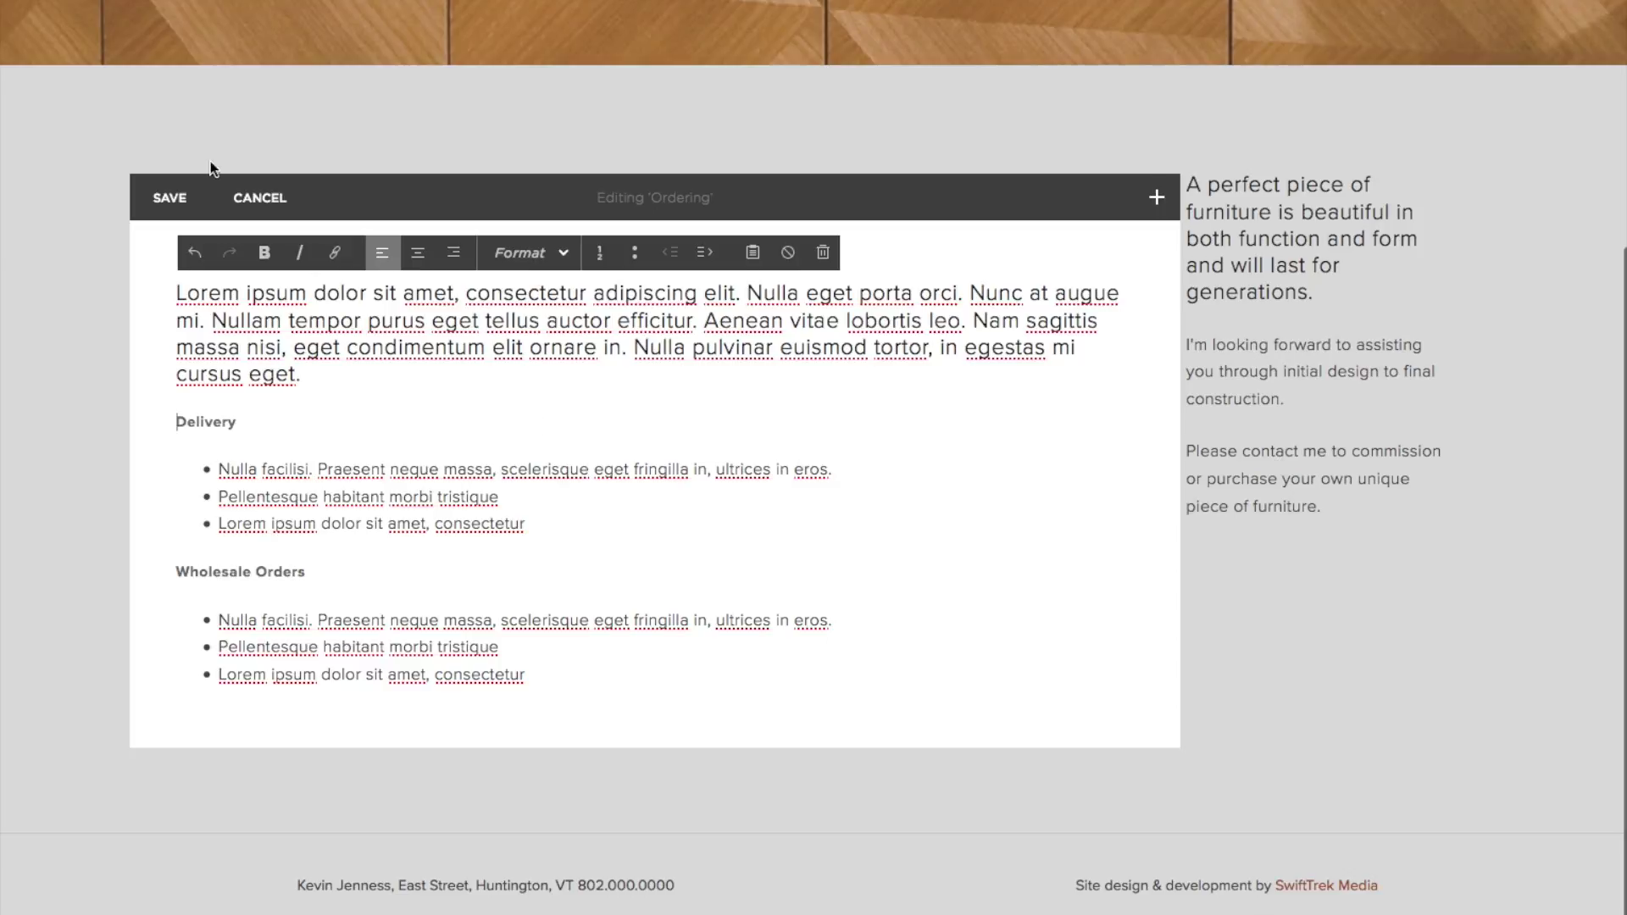
{"action": "left_click", "coordinate": [255, 198]}
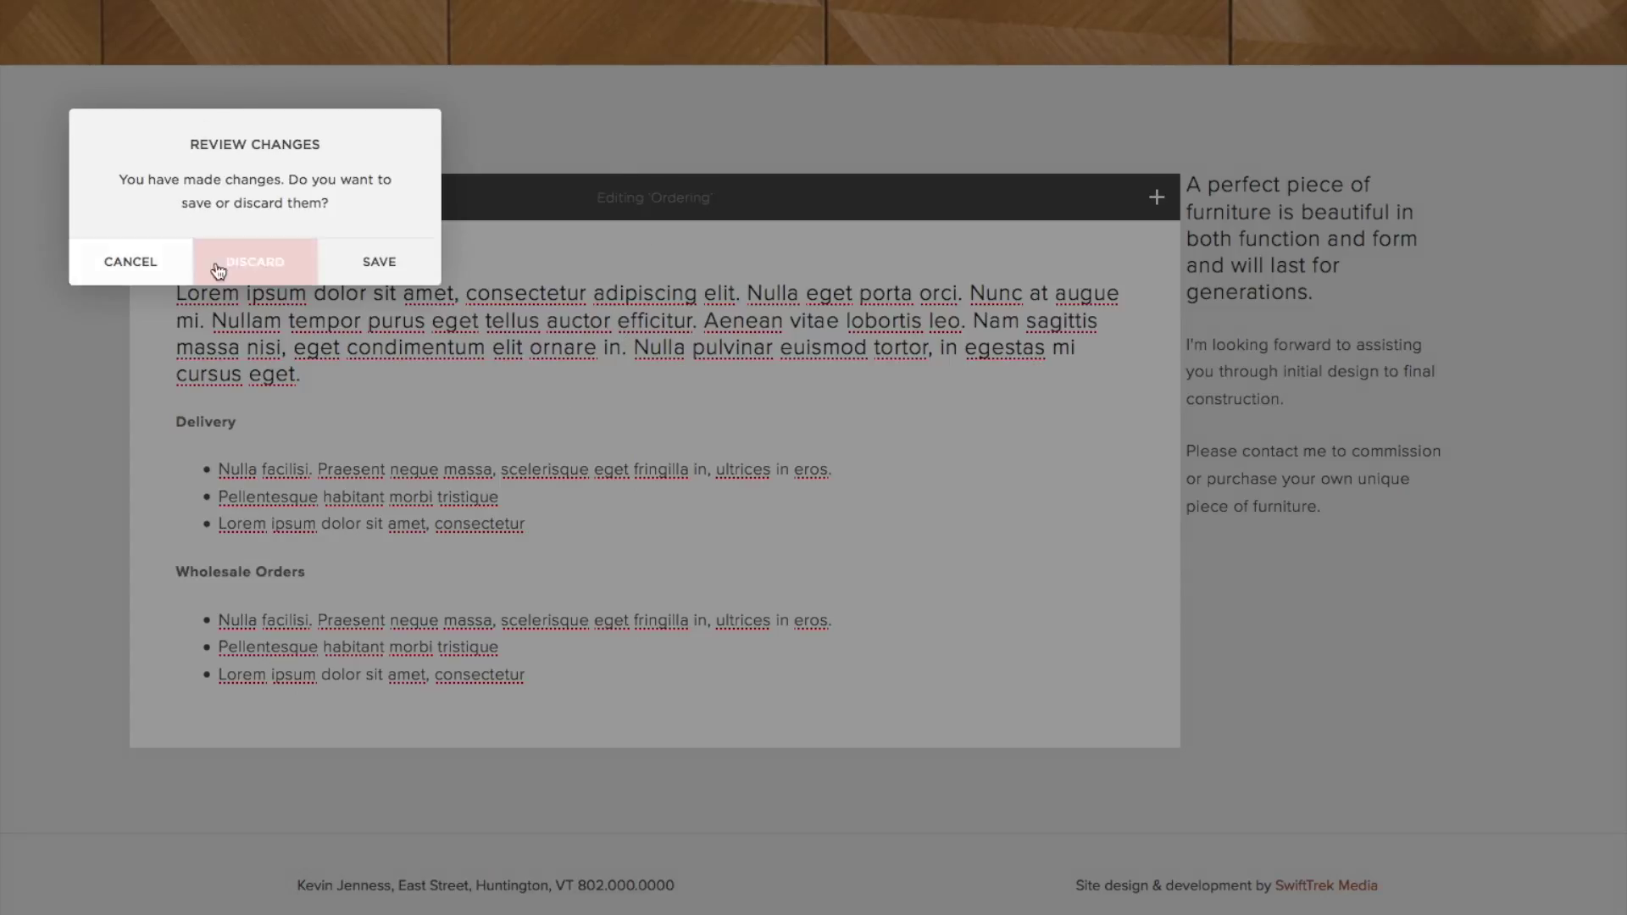
{"action": "left_click", "coordinate": [254, 262]}
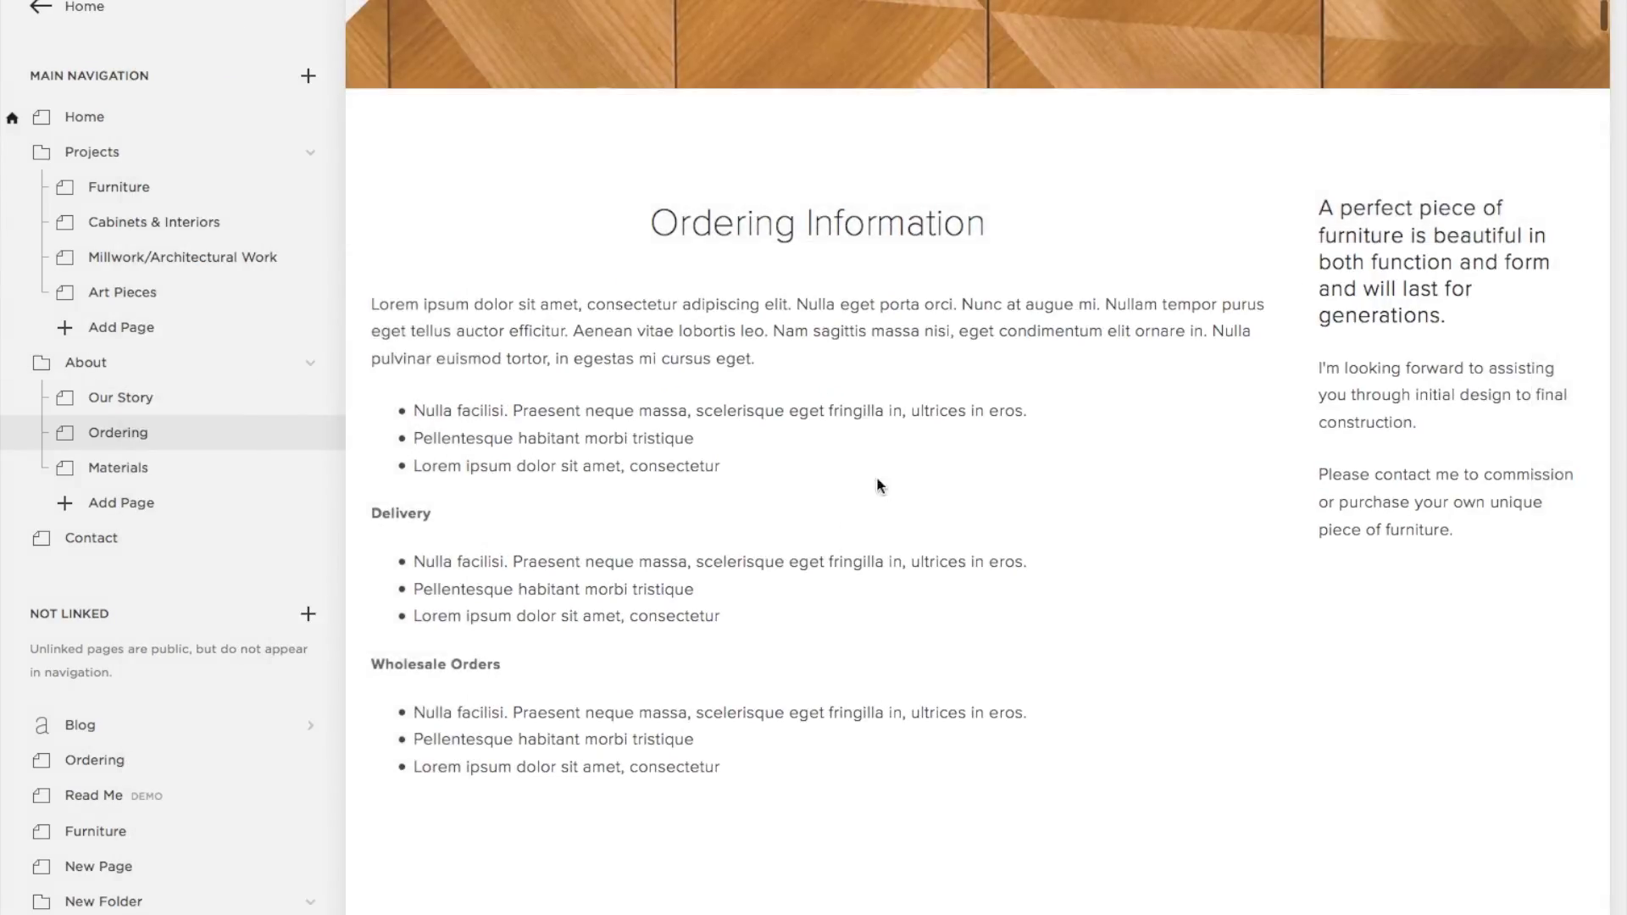
Reopen the Ordering content, delete the end of the opening paragraph together with the first bulleted list, and discard the edit.
{"action": "mouse_move", "coordinate": [937, 537]}
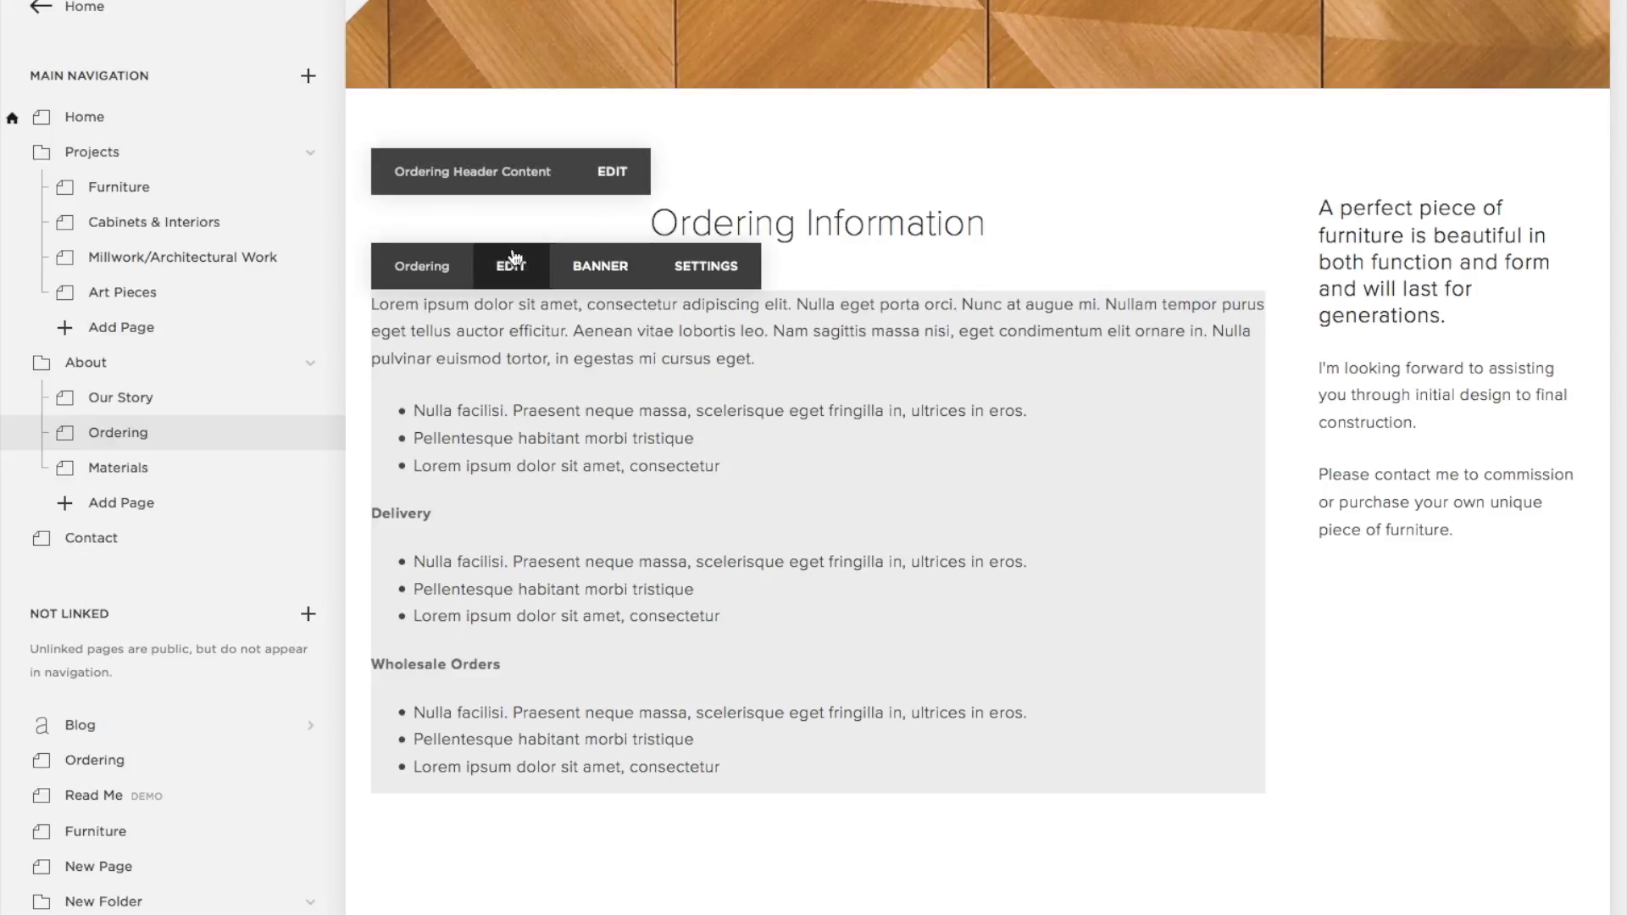
{"action": "left_click", "coordinate": [510, 266]}
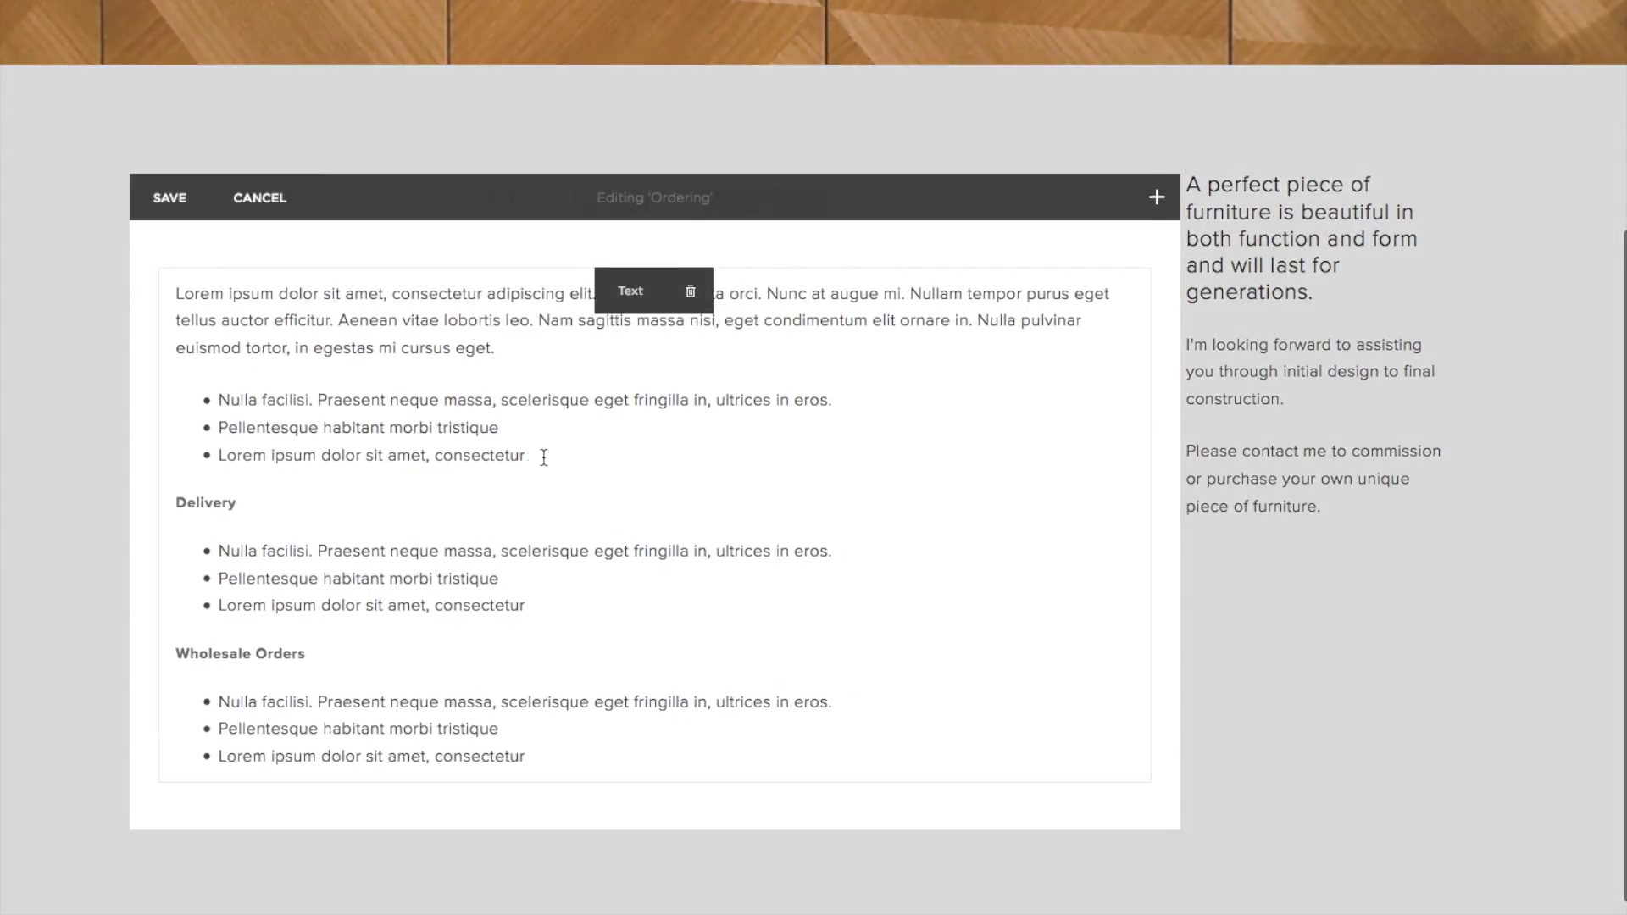
{"action": "left_click_drag", "start_coordinate": [639, 454], "coordinate": [160, 339]}
{"action": "key", "text": "BackSpace"}
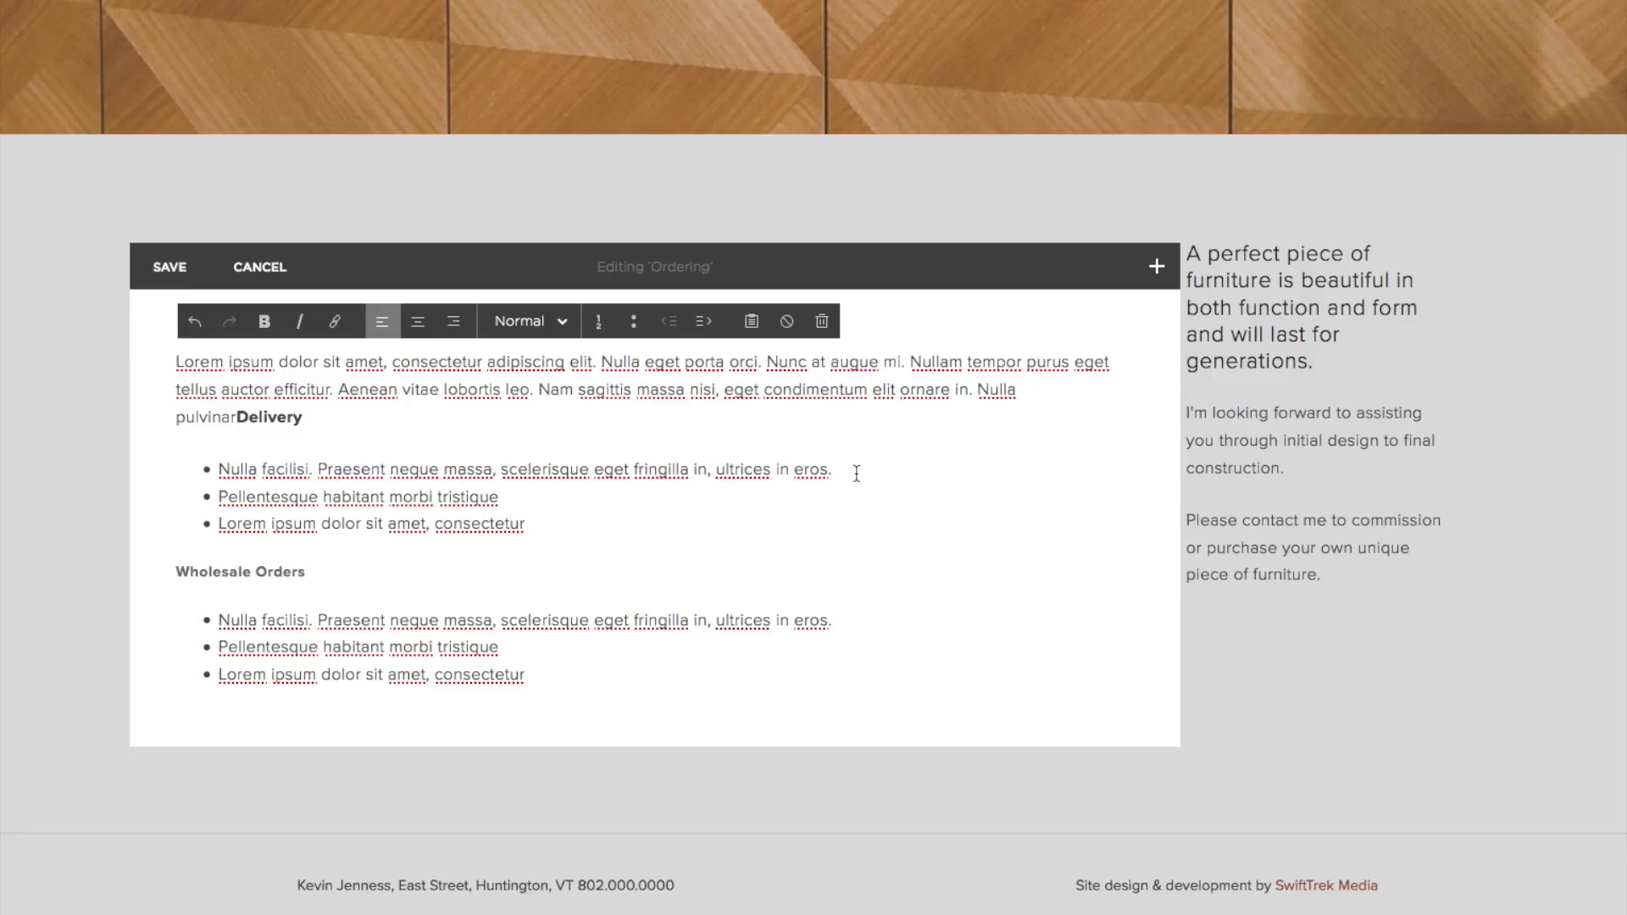
{"action": "left_click", "coordinate": [267, 266]}
{"action": "left_click", "coordinate": [268, 331]}
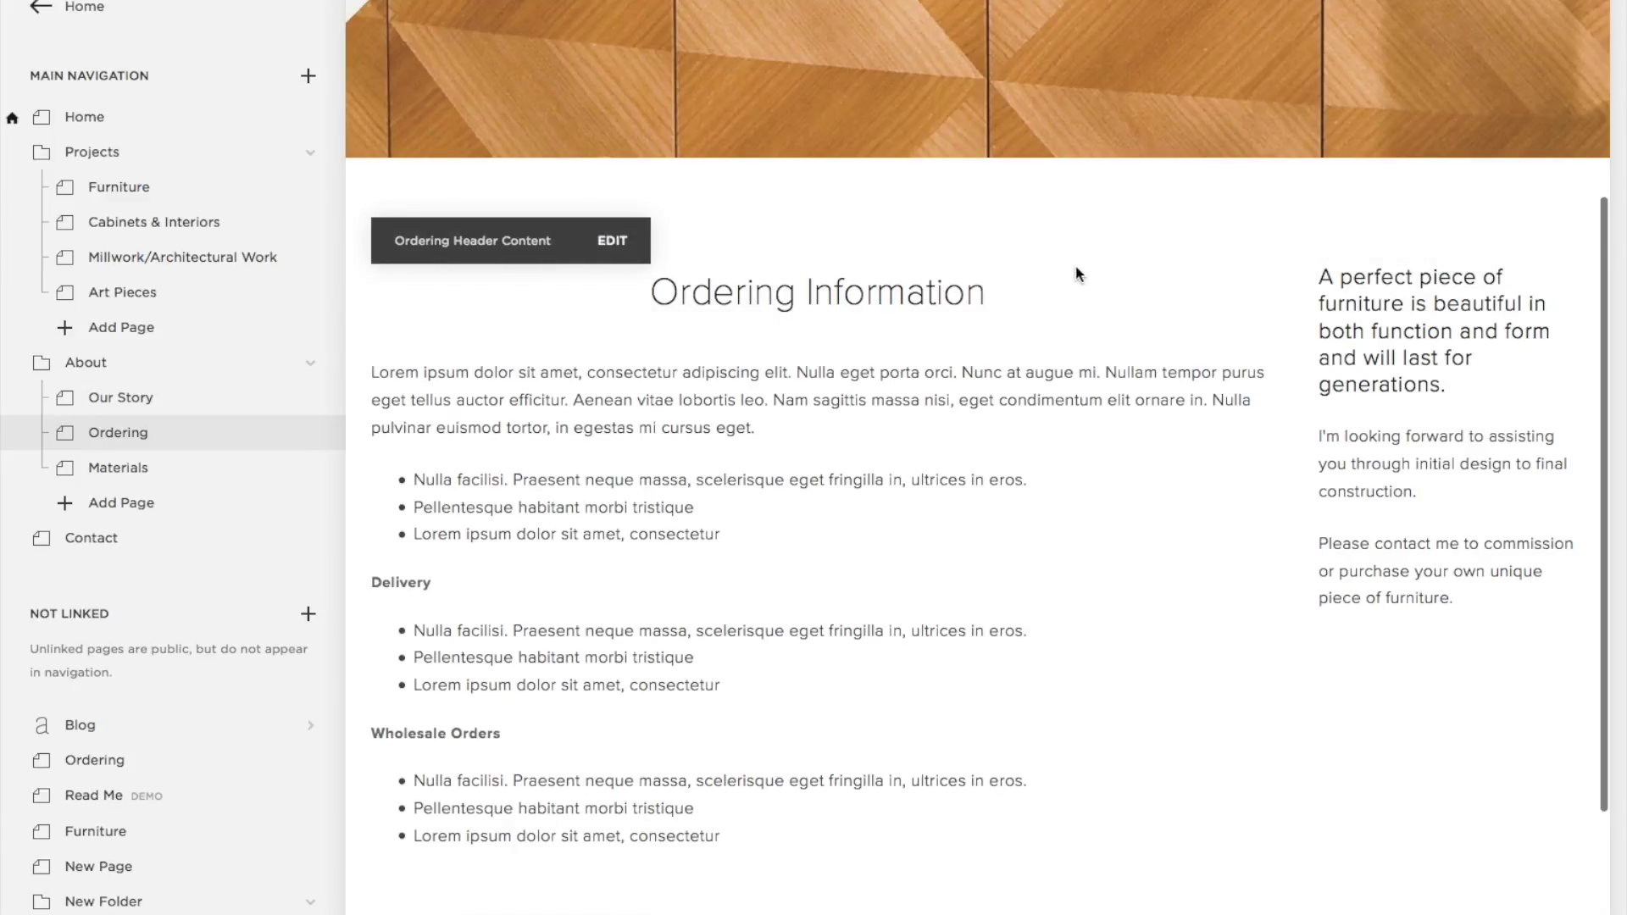
Look over the Ordering page from its banner to its footer and open the site's Projects section.
{"action": "scroll", "coordinate": [1087, 267], "scroll_direction": "up", "scroll_amount": 4}
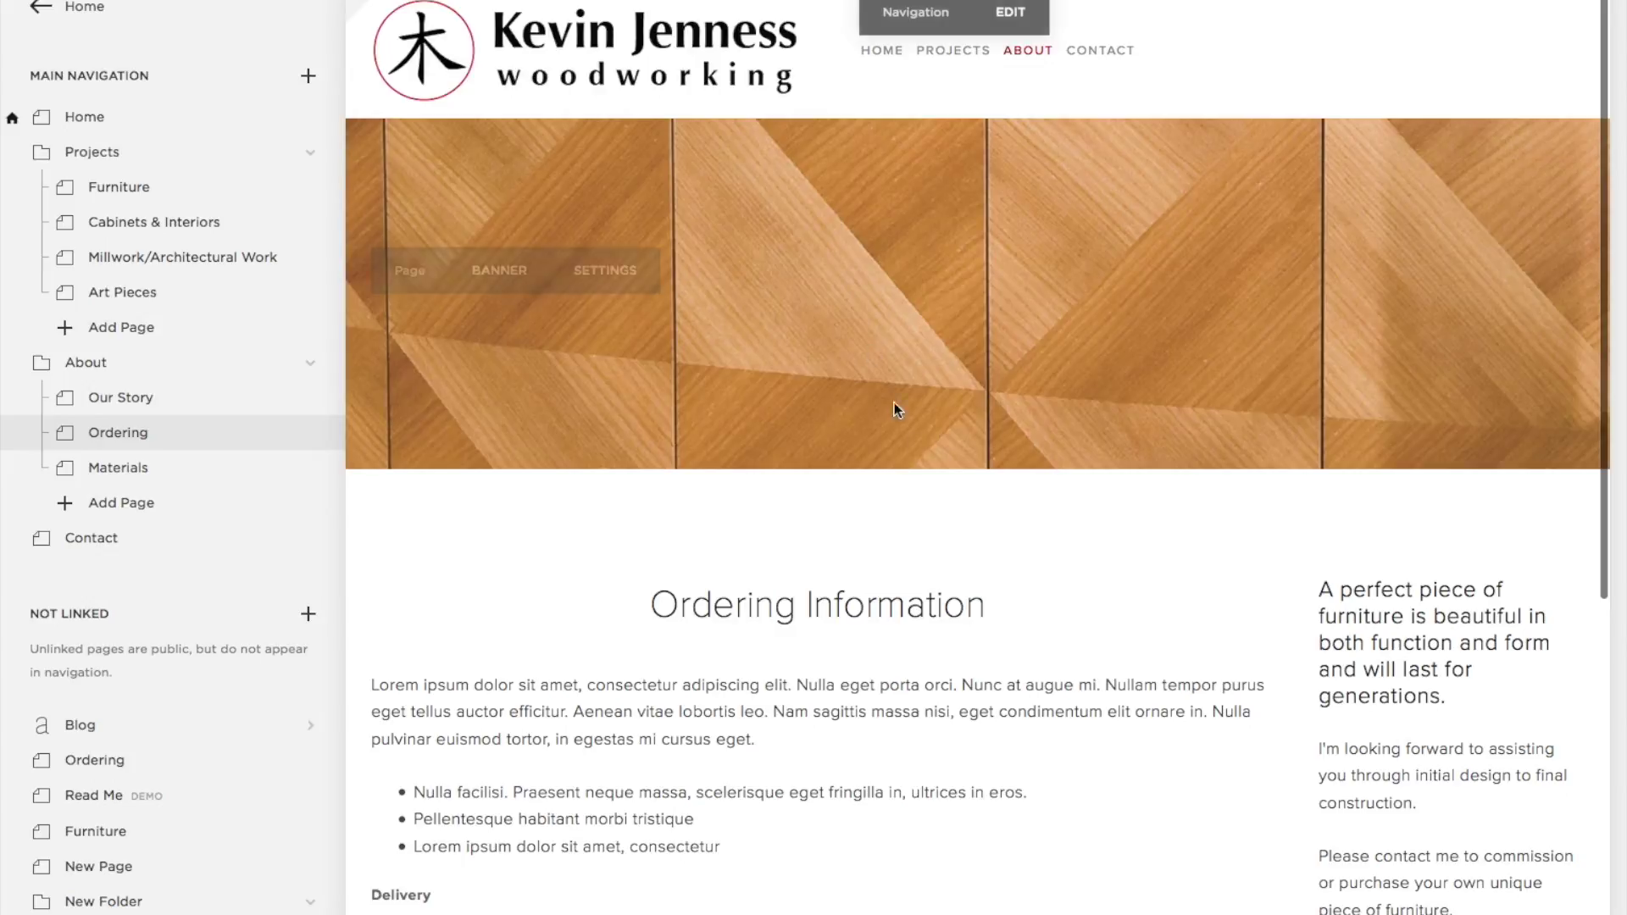
{"action": "scroll", "coordinate": [967, 537], "scroll_direction": "down", "scroll_amount": 5}
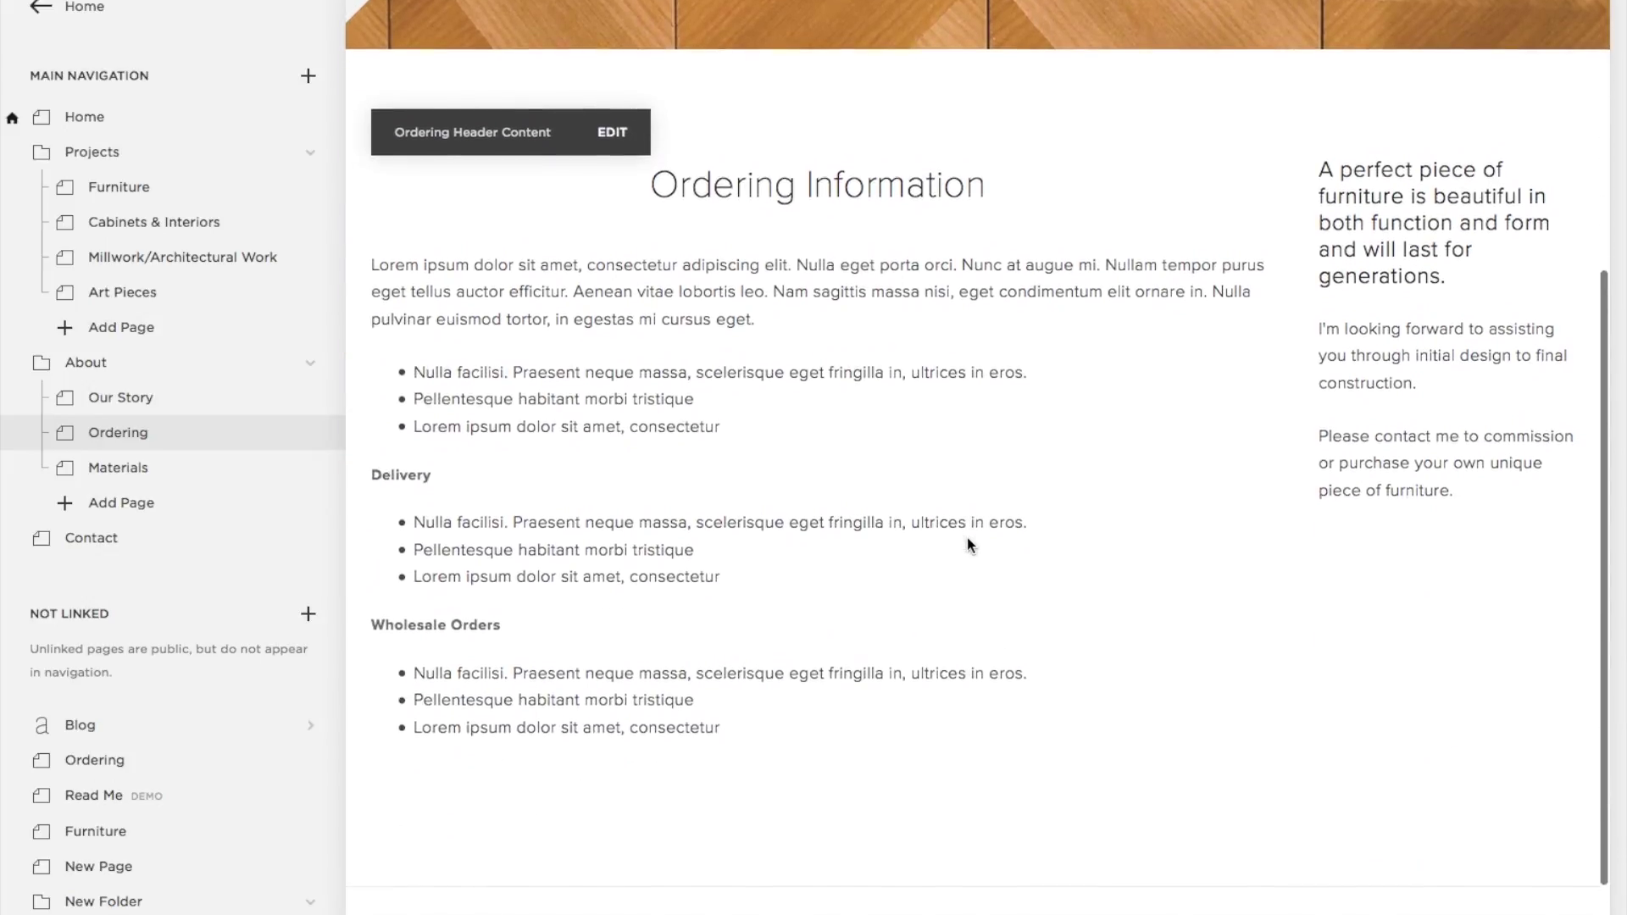
{"action": "scroll", "coordinate": [970, 544], "scroll_direction": "down", "scroll_amount": 1}
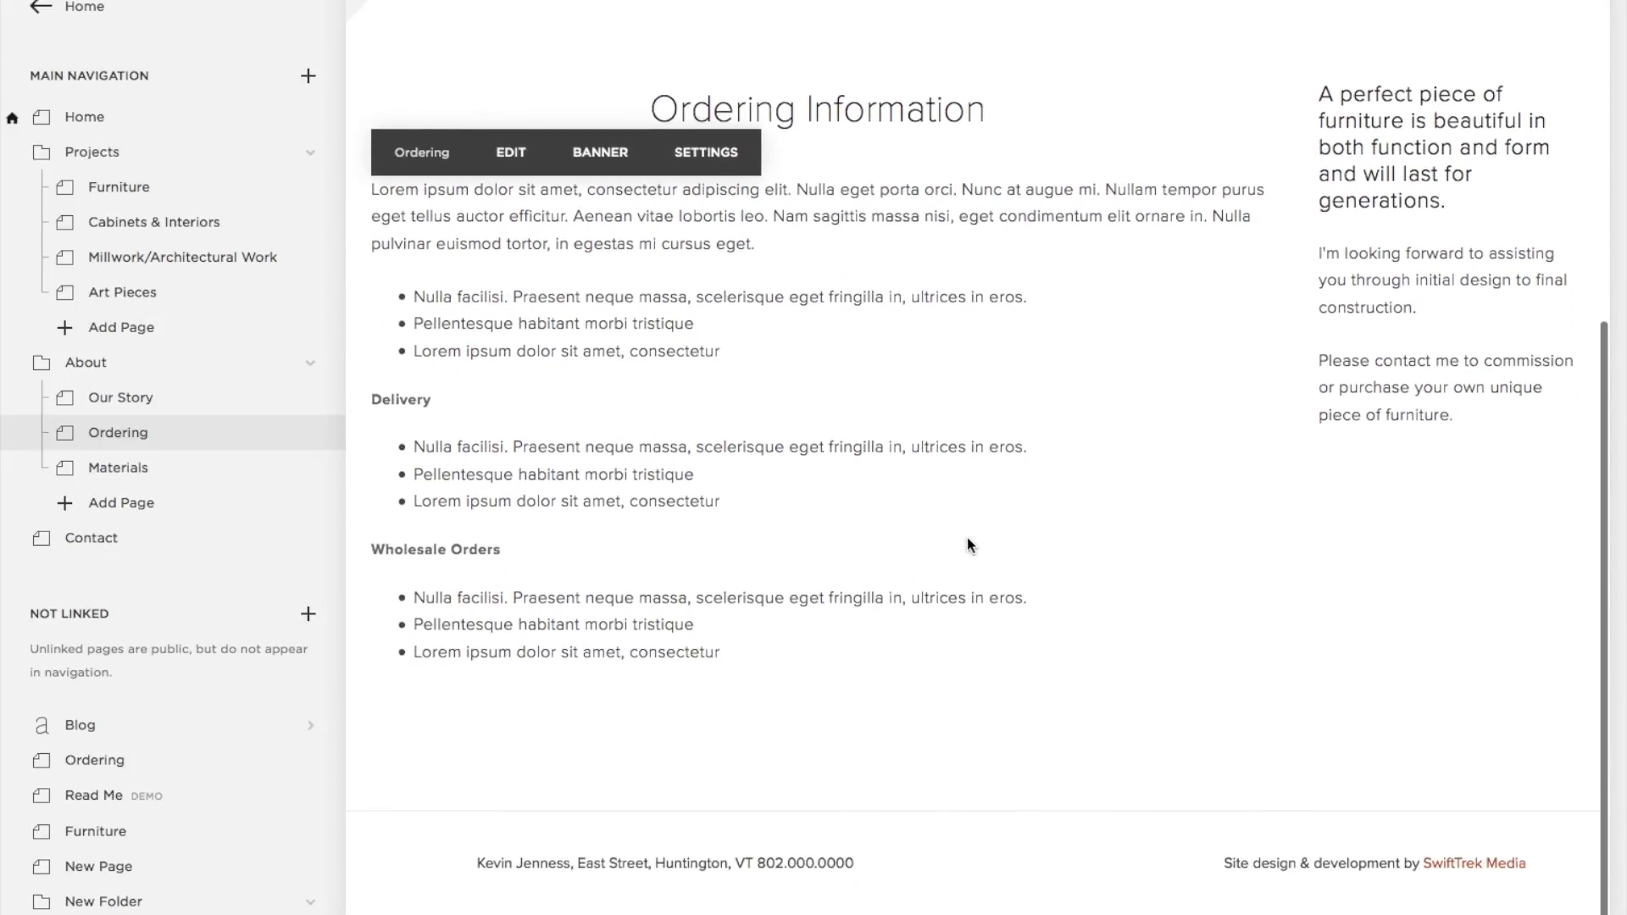
{"action": "scroll", "coordinate": [970, 545], "scroll_direction": "up", "scroll_amount": 6}
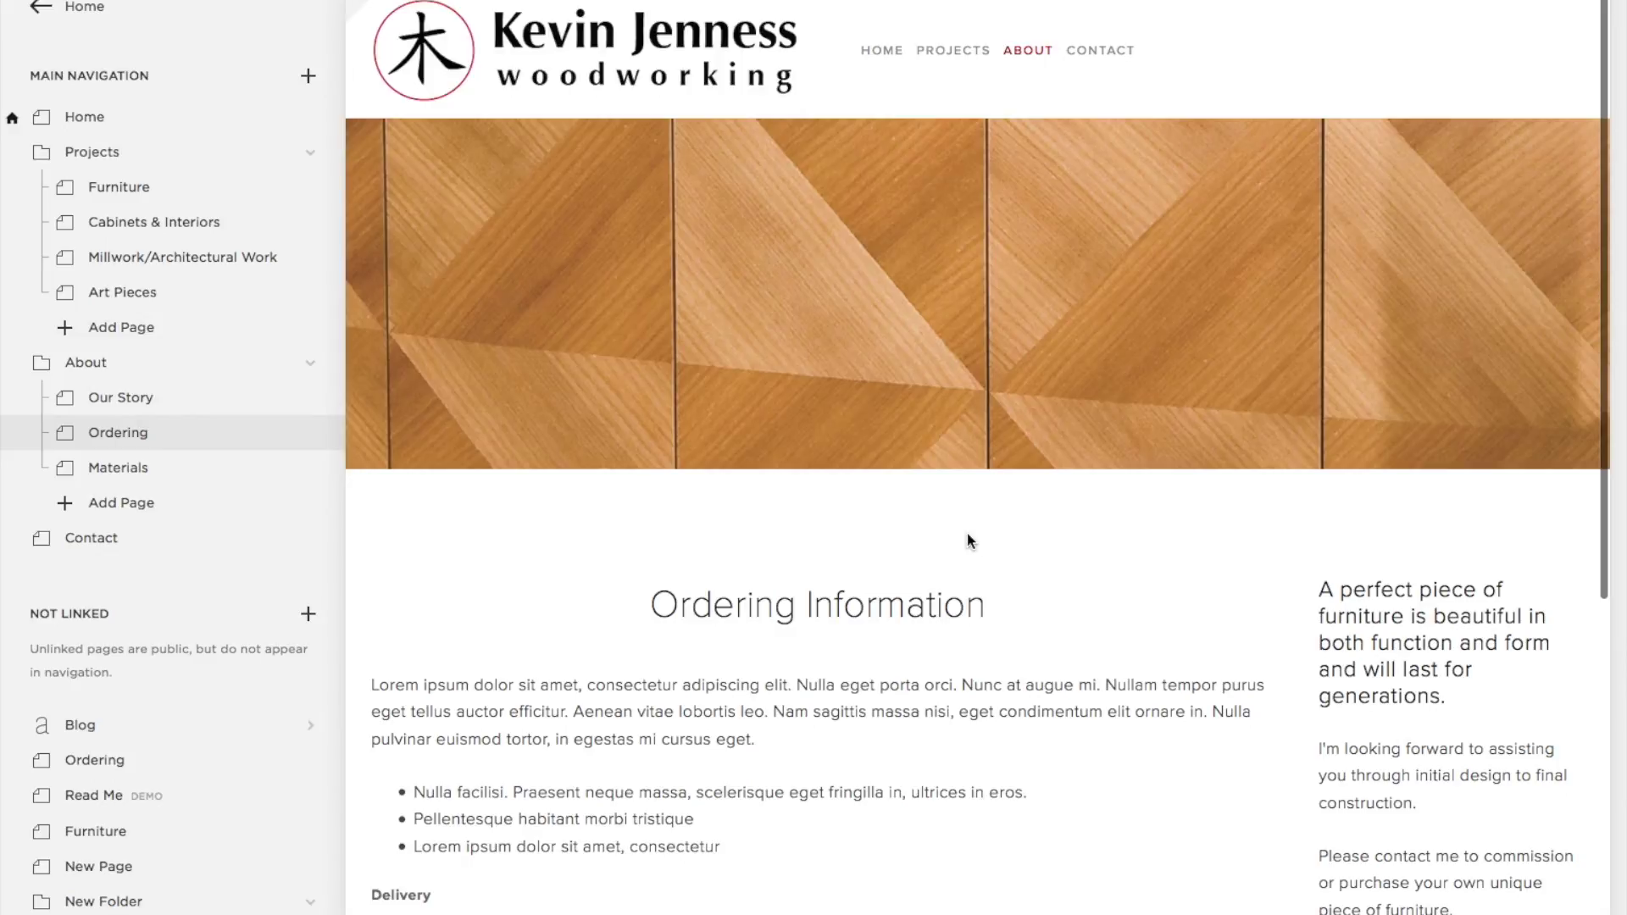
{"action": "left_click", "coordinate": [952, 50]}
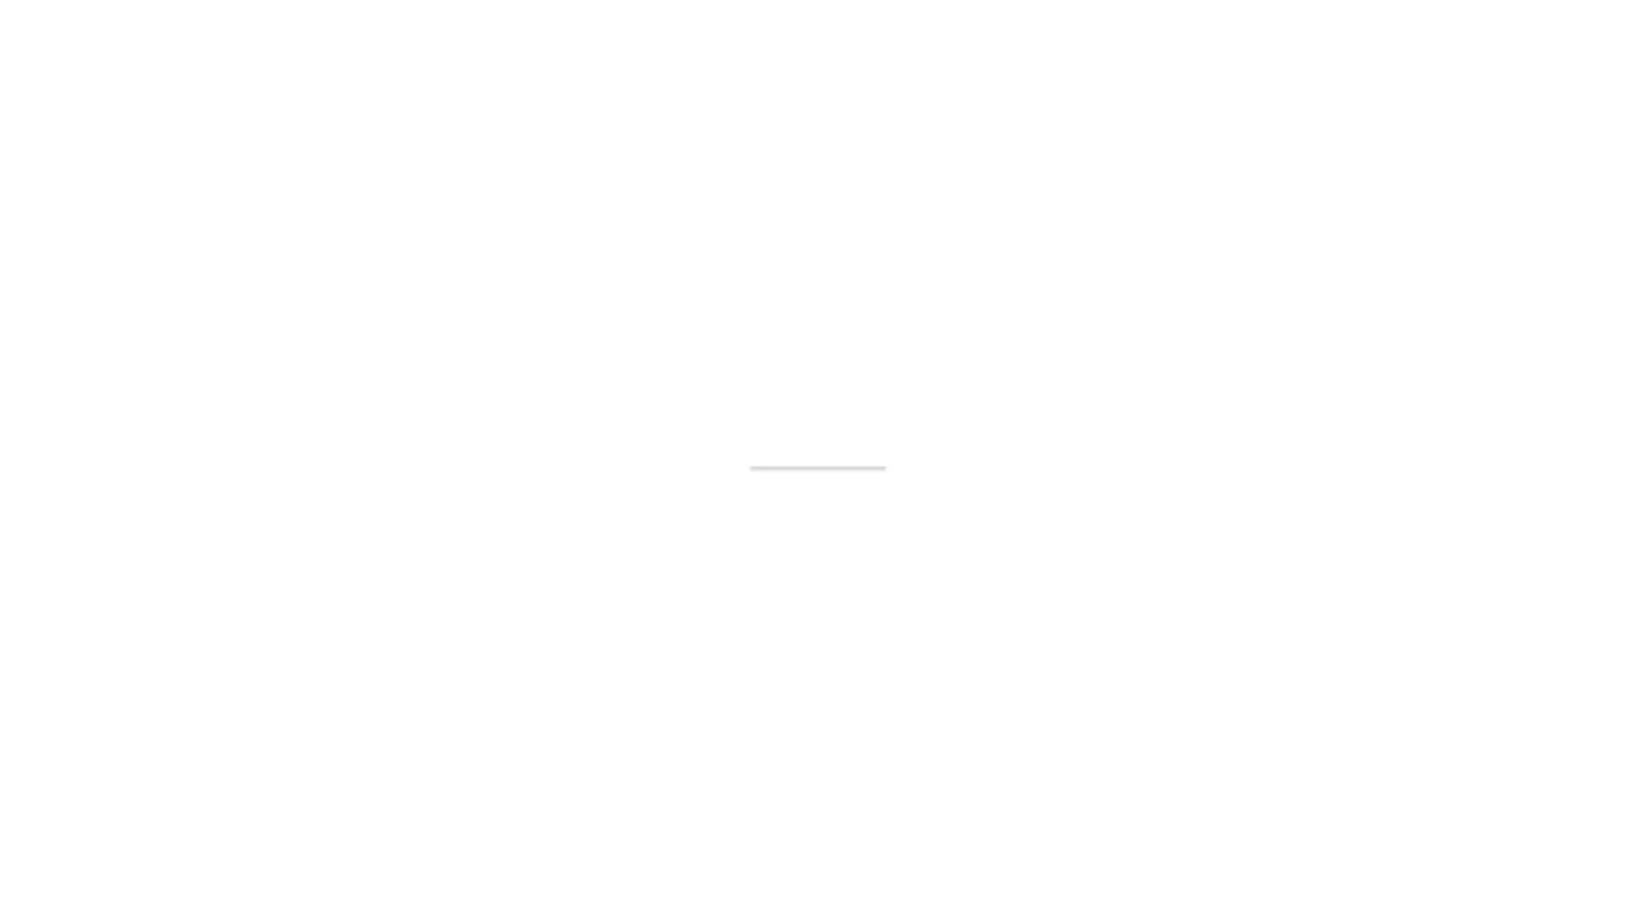